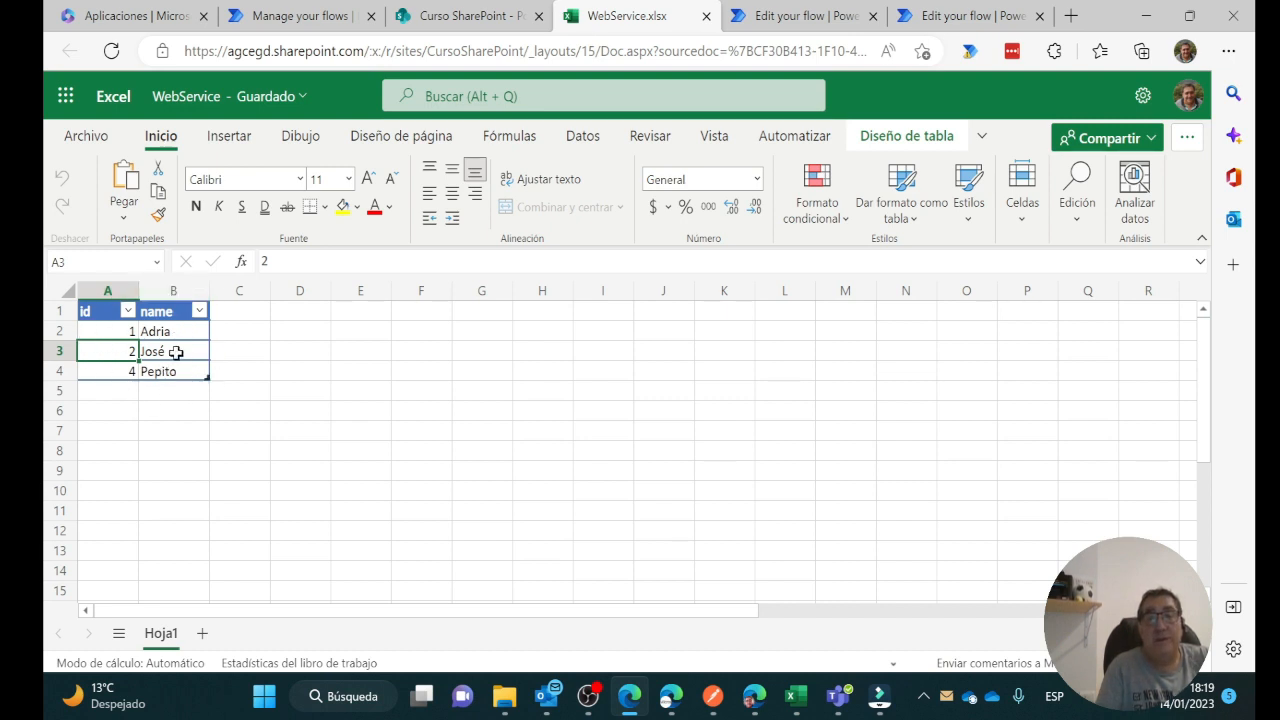
# Close the WebService.xlsx workbook tab in Excel for the web
pyautogui.click(706, 16)
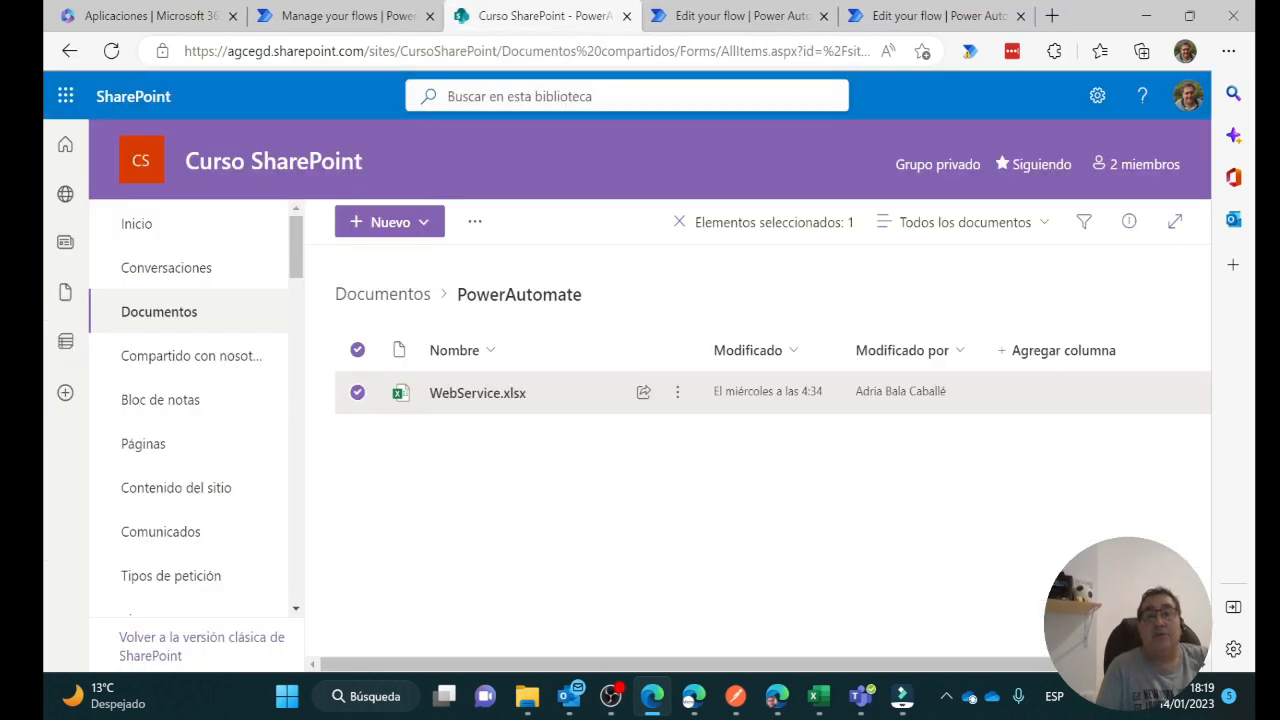
# Switch to the 'Manage your flows' tab showing Power Automate's Build your own page
pyautogui.click(318, 24)
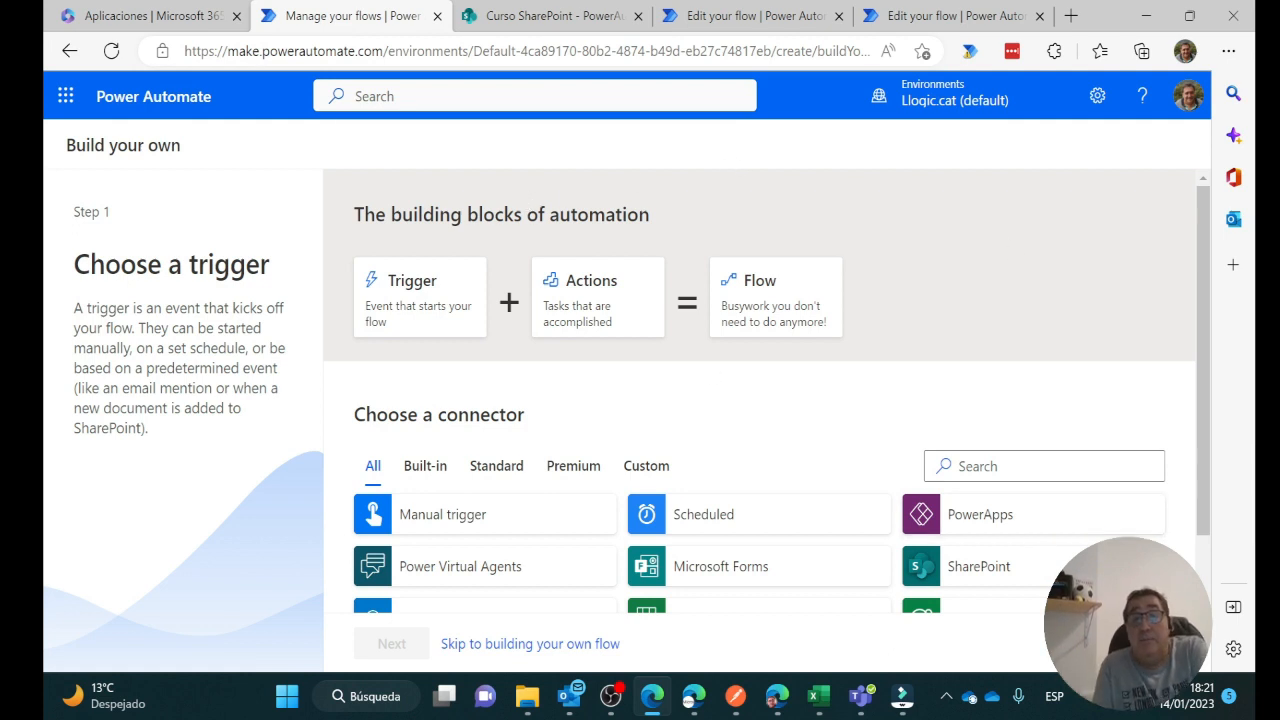
# Skip templates and add the 'When a HTTP request is received' trigger found by searching 'http'
pyautogui.scroll(-1, 1000, 594)
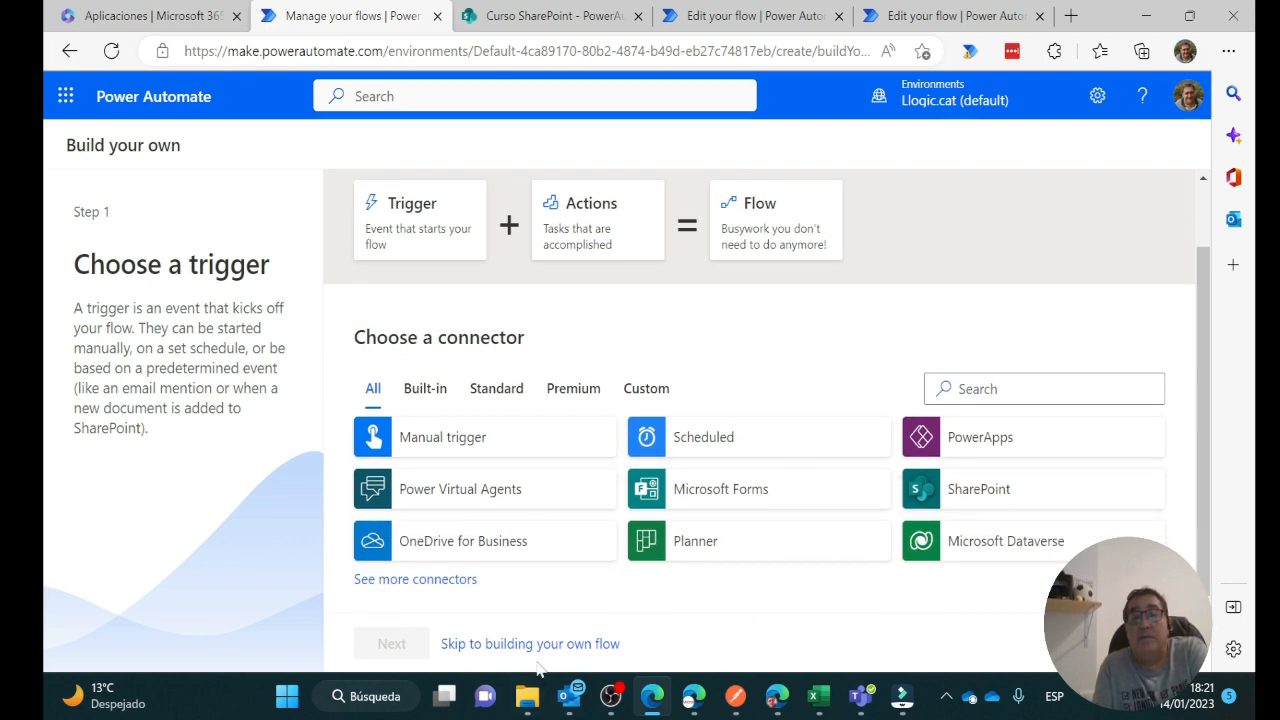
pyautogui.click(483, 645)
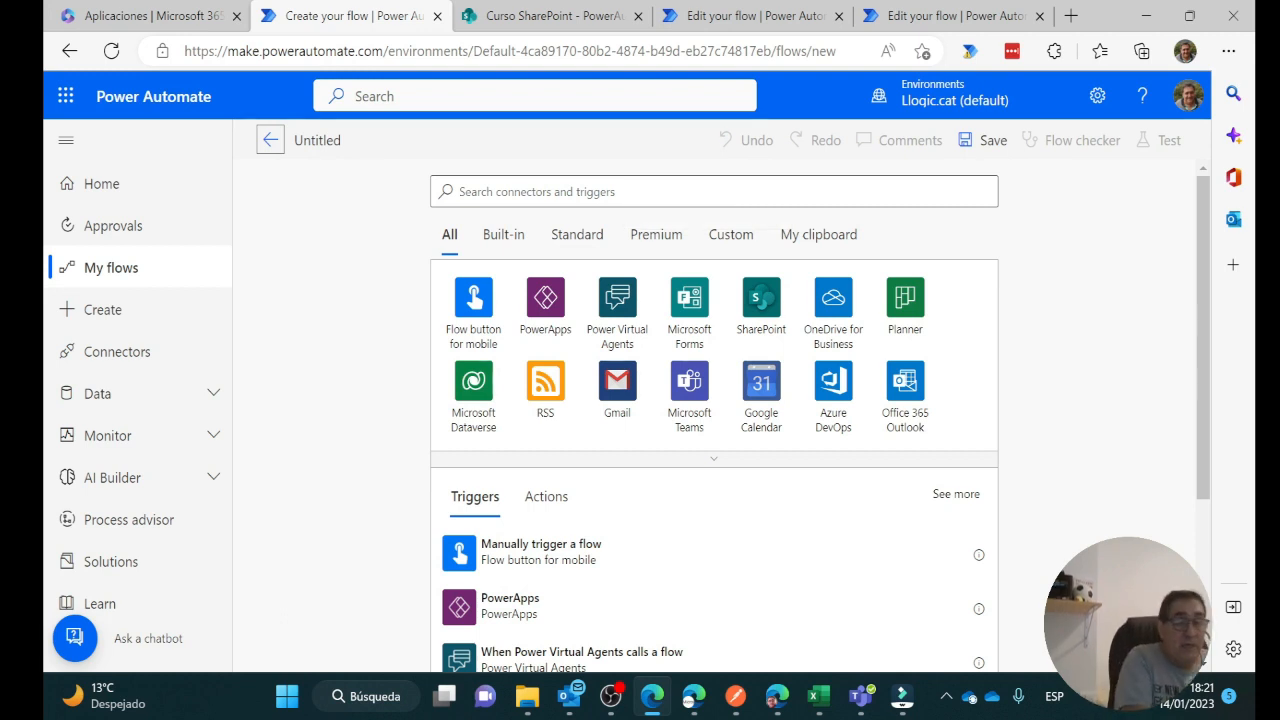
pyautogui.click(714, 191)
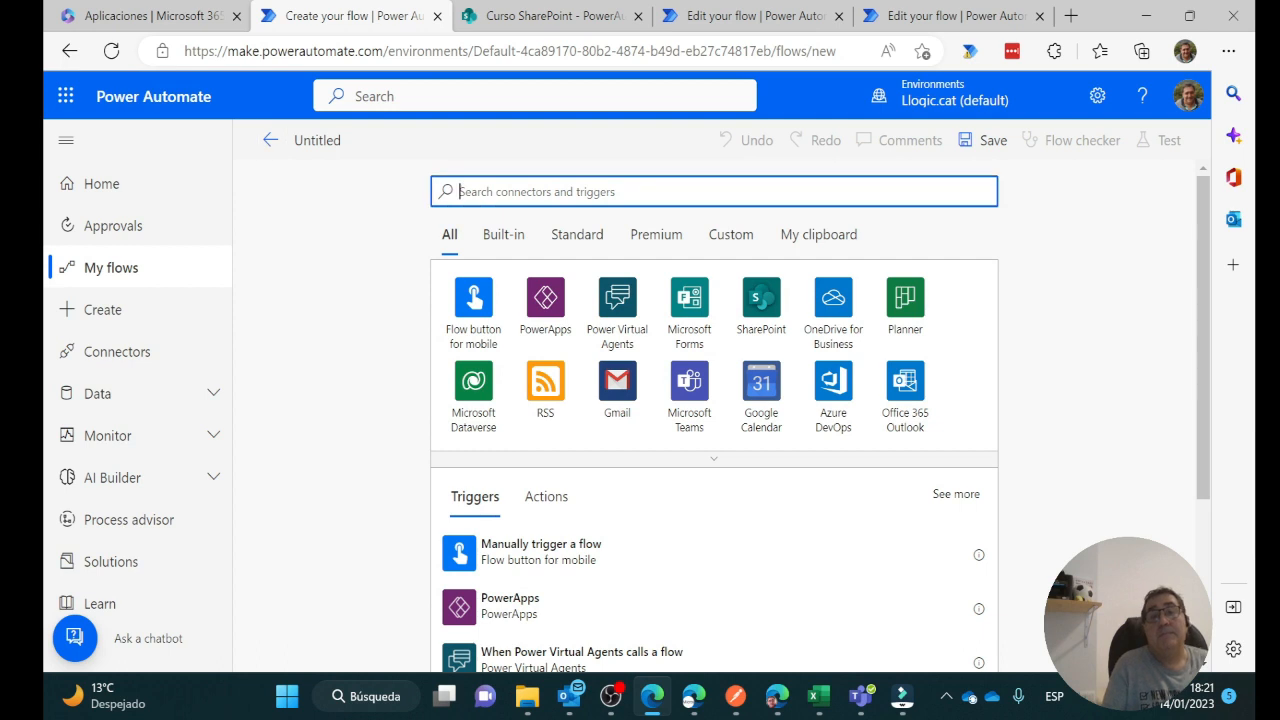
pyautogui.write('http')
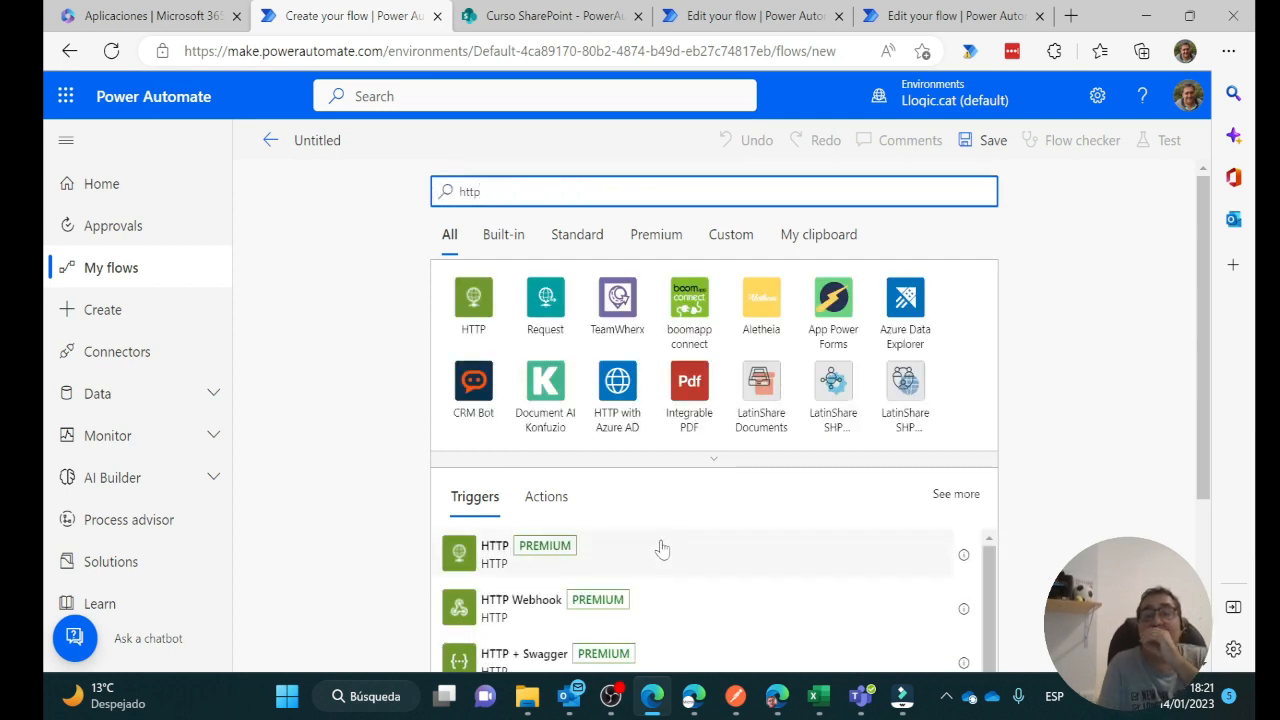
pyautogui.scroll(-3, 657, 546)
pyautogui.scroll(1, 662, 549)
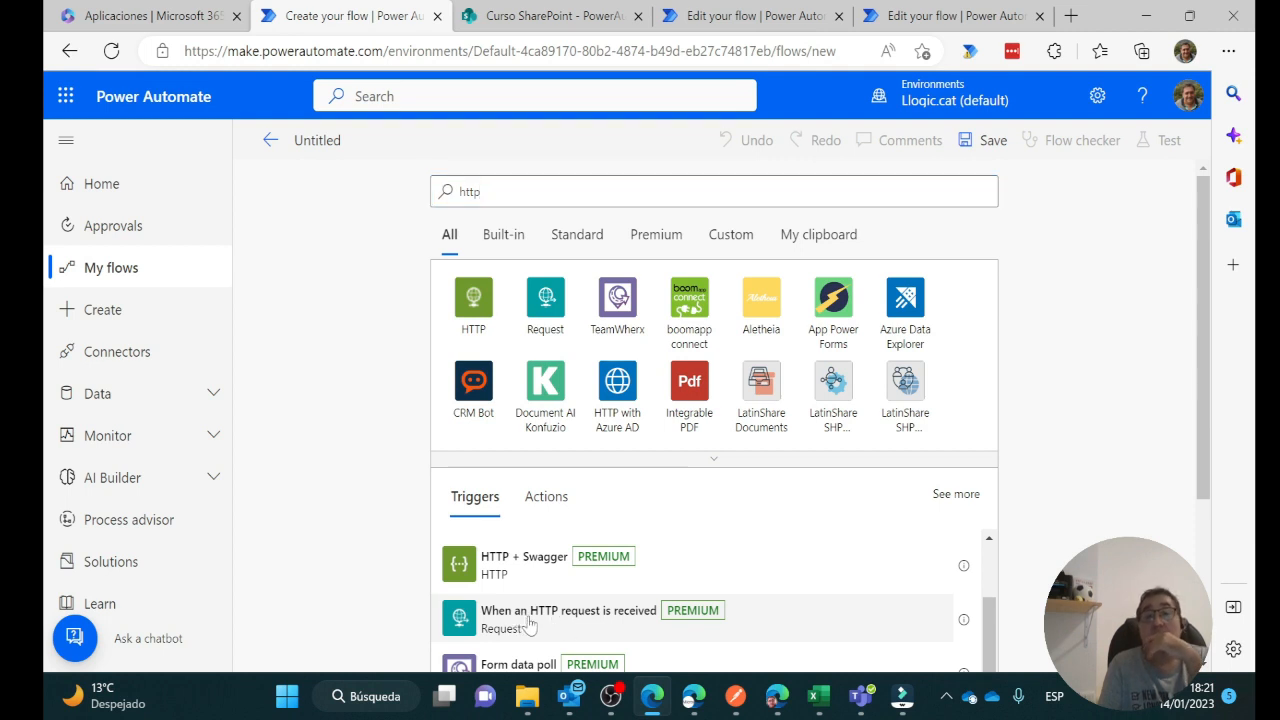
pyautogui.click(528, 626)
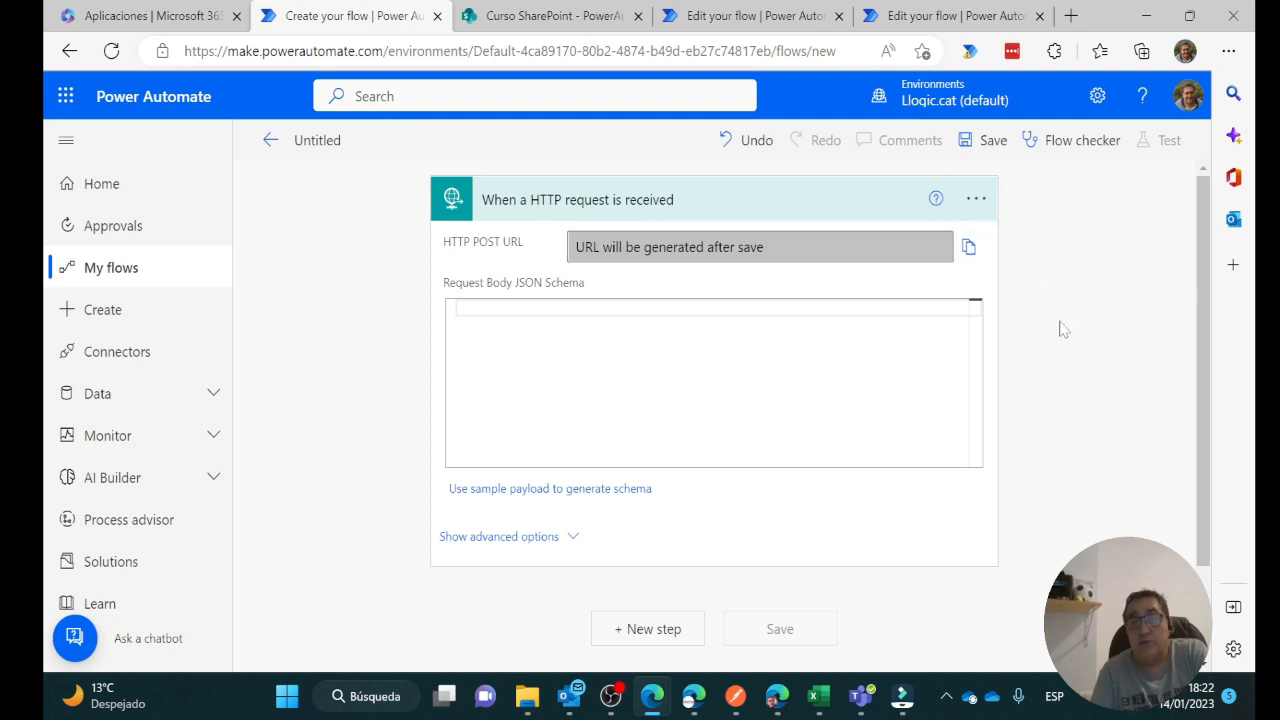
pyautogui.scroll(-2, 1063, 330)
pyautogui.scroll(2, 1063, 330)
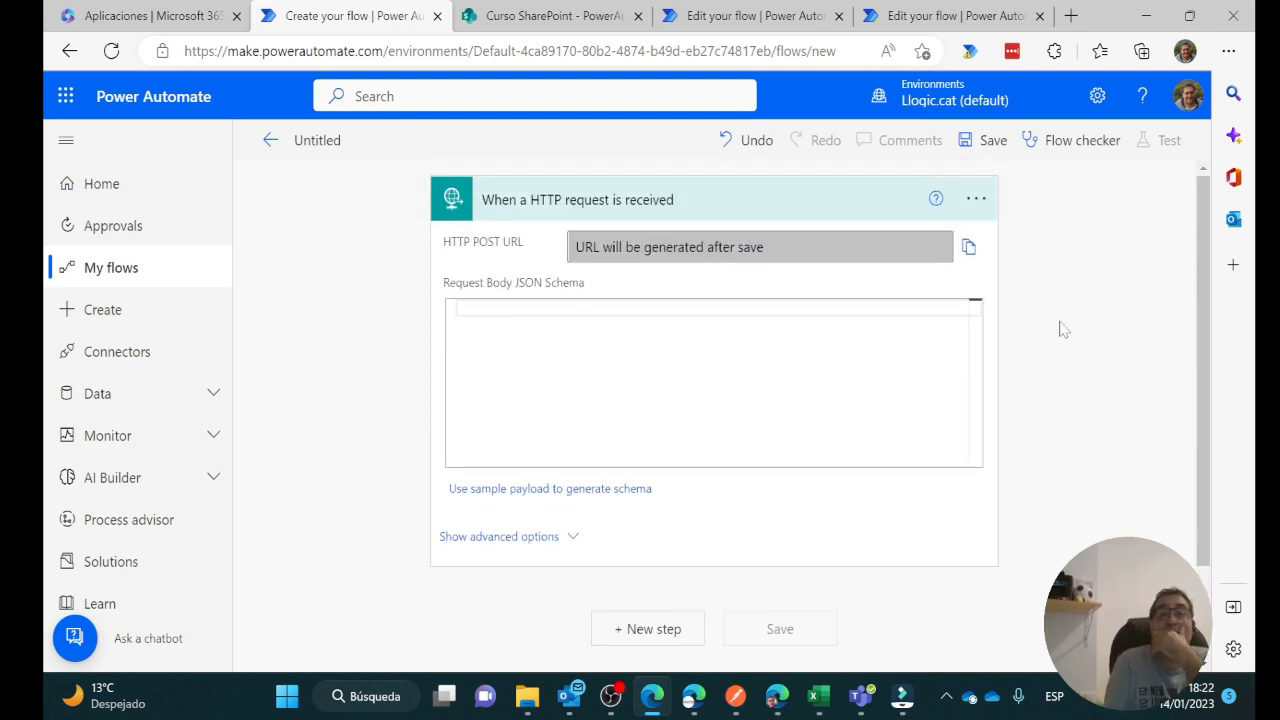
pyautogui.scroll(-2, 1063, 330)
pyautogui.scroll(2, 1063, 330)
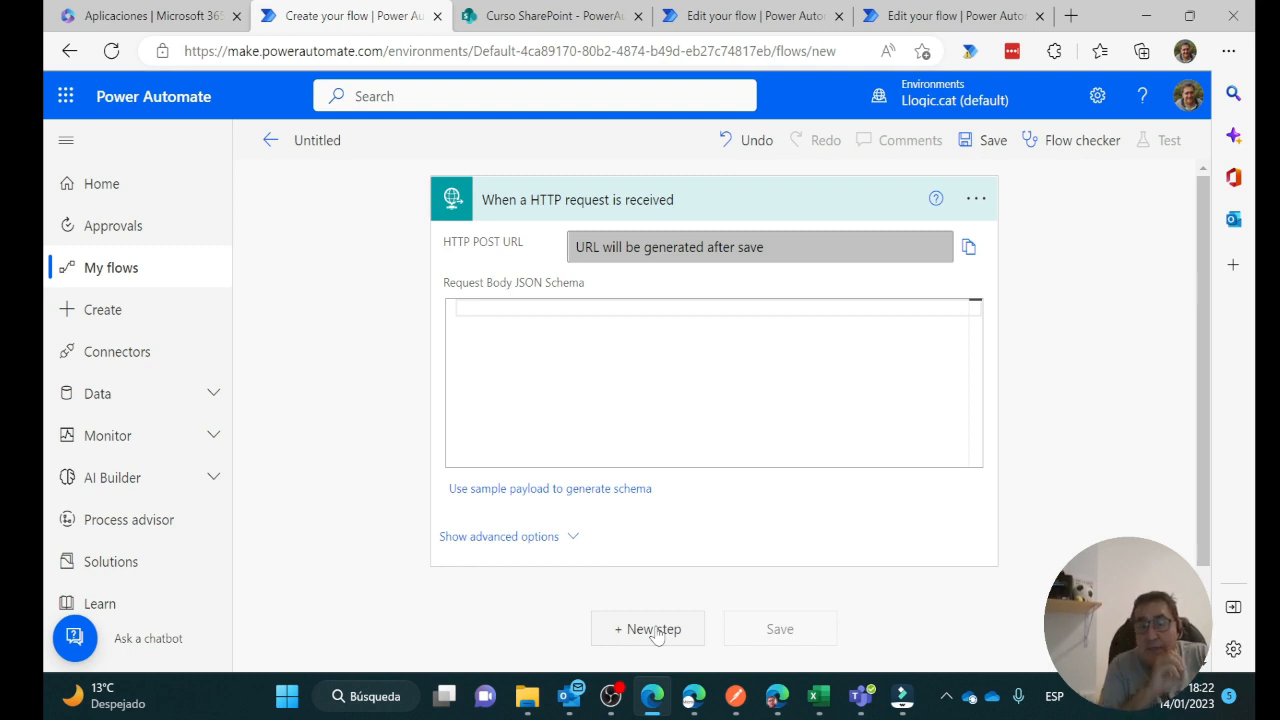
# Add an Initialize variable step named registros of type Array, then switch to the Curso SharePoint tab
pyautogui.click(652, 629)
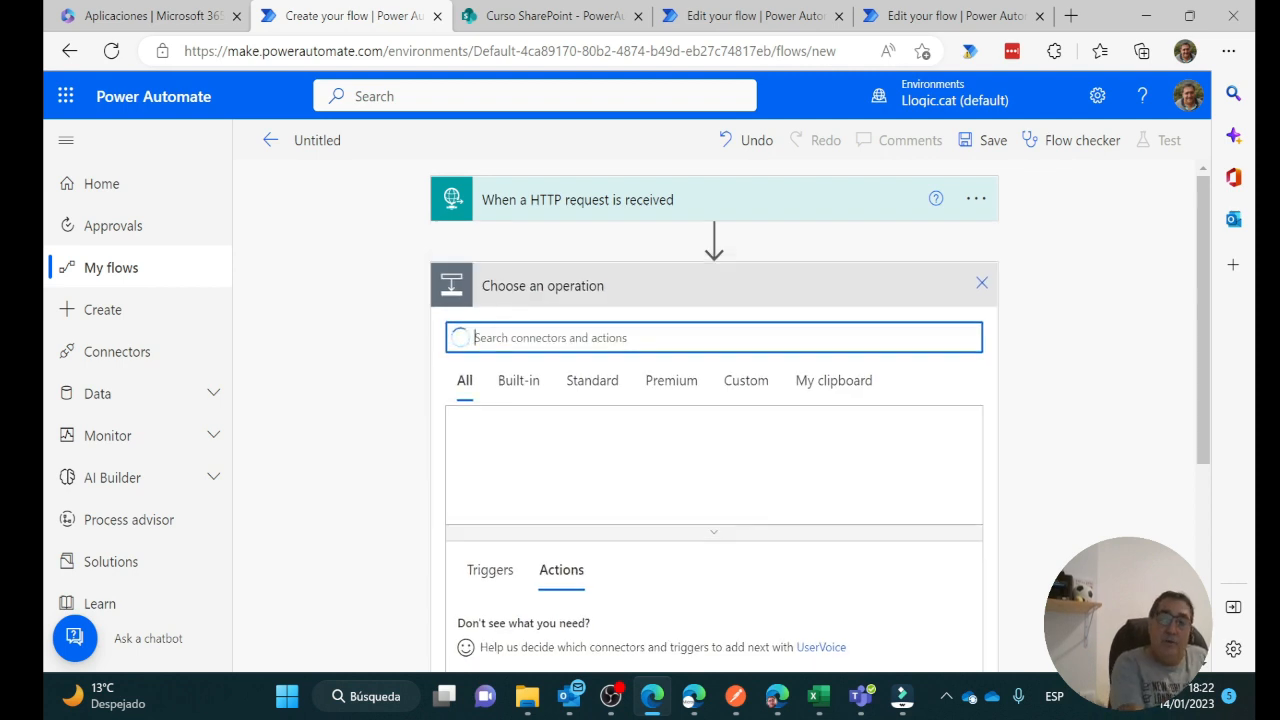
pyautogui.write('ini')
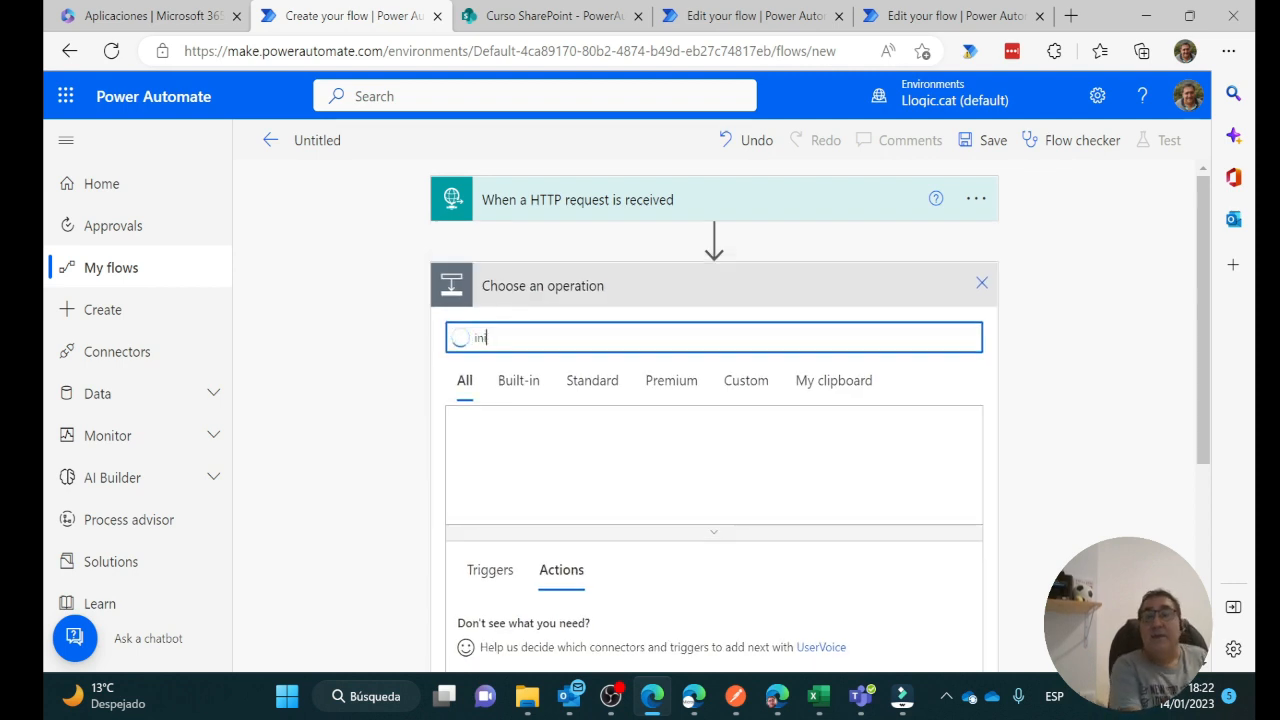
pyautogui.write('tia')
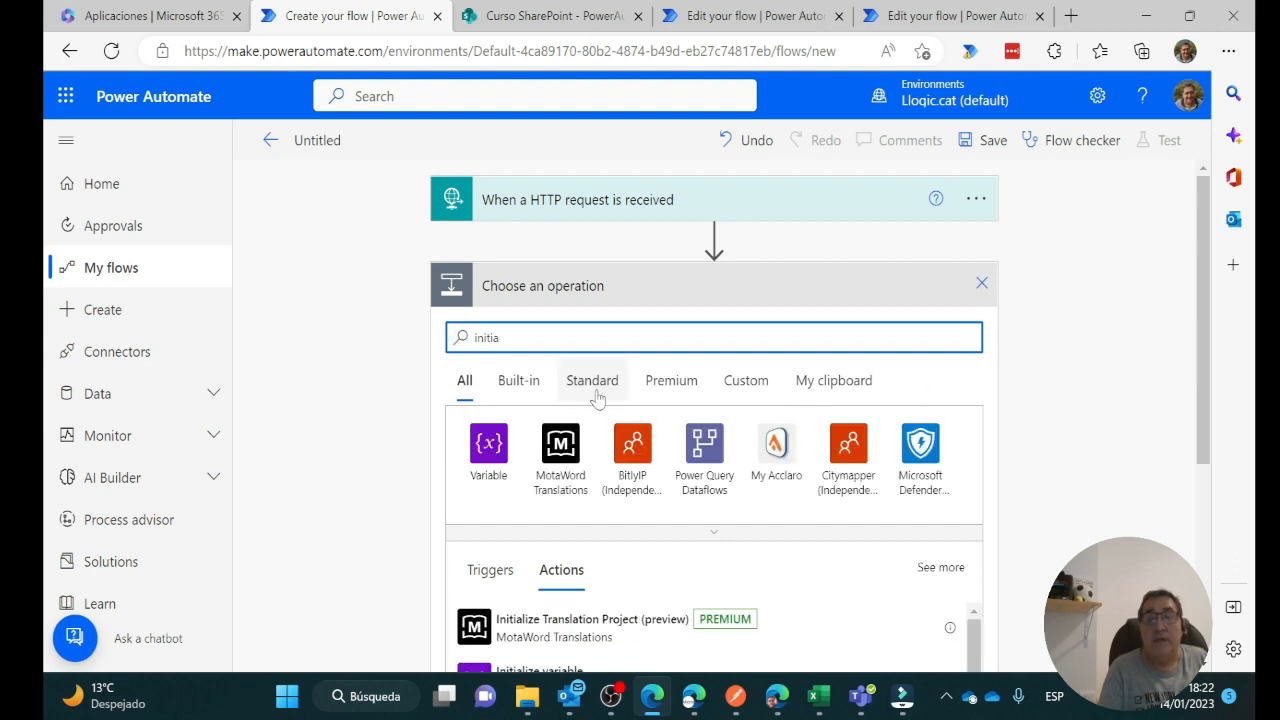
pyautogui.scroll(-2, 574, 523)
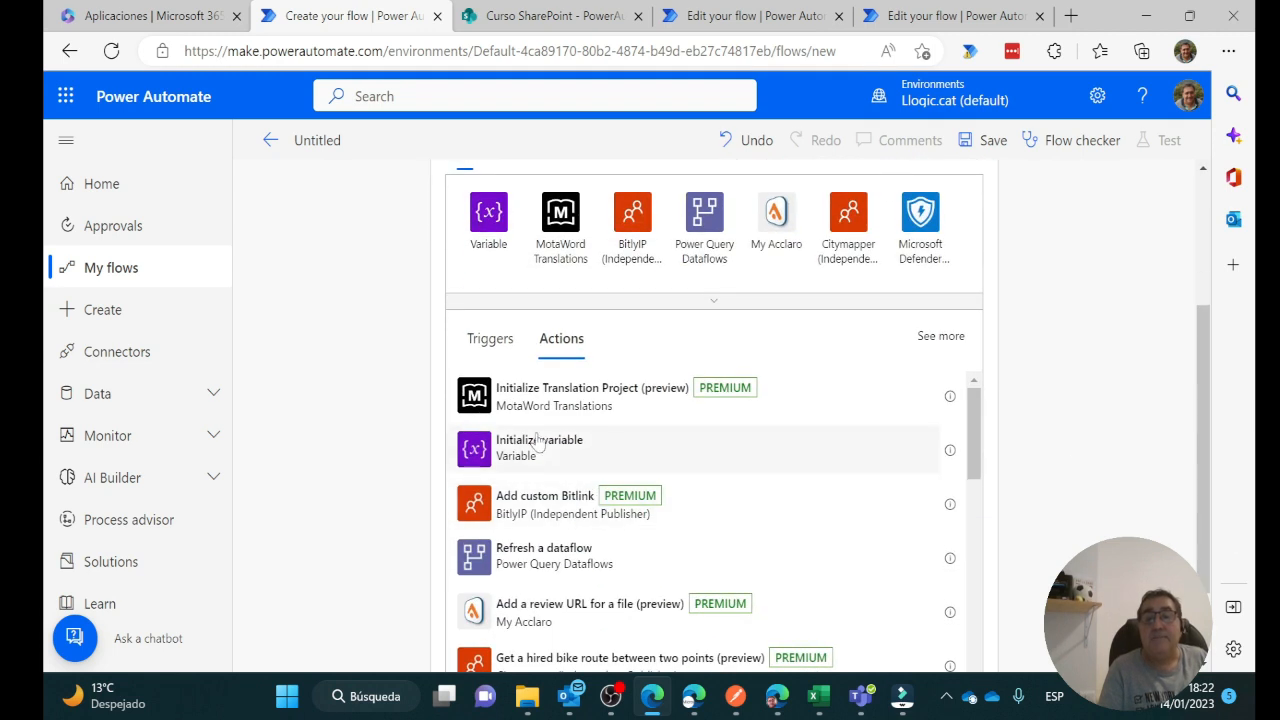
pyautogui.click(676, 458)
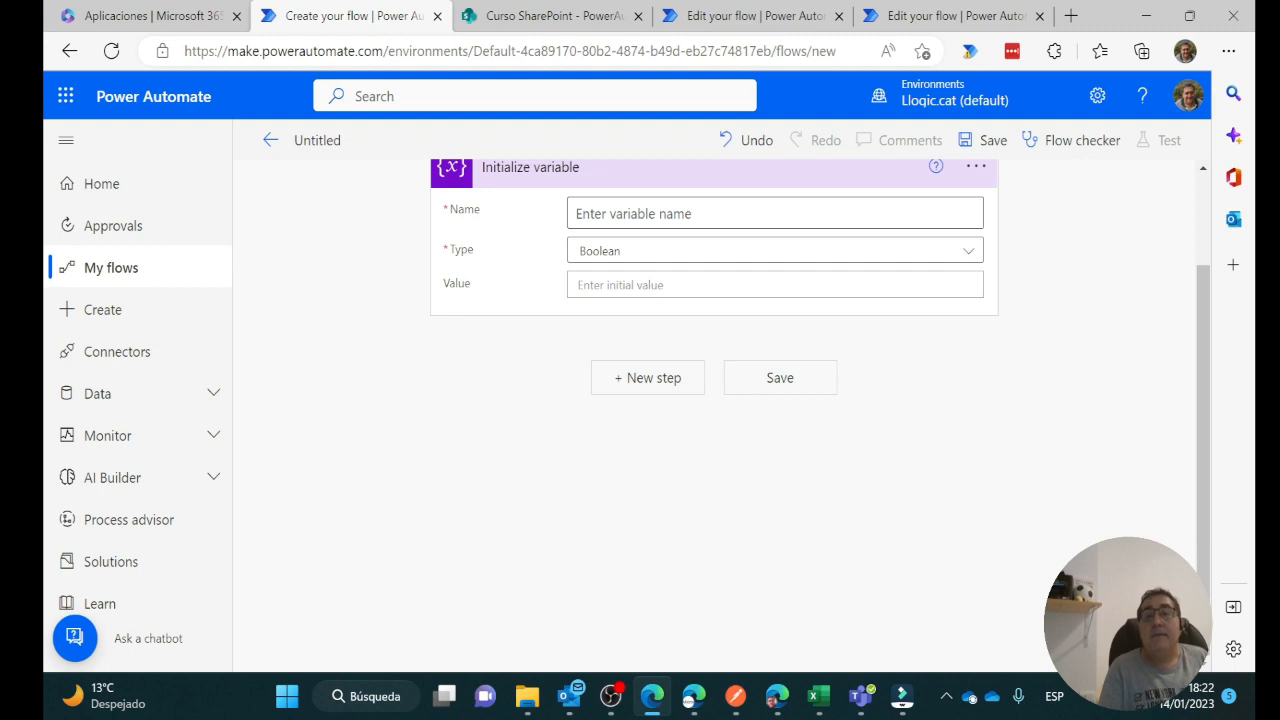
pyautogui.write('re')
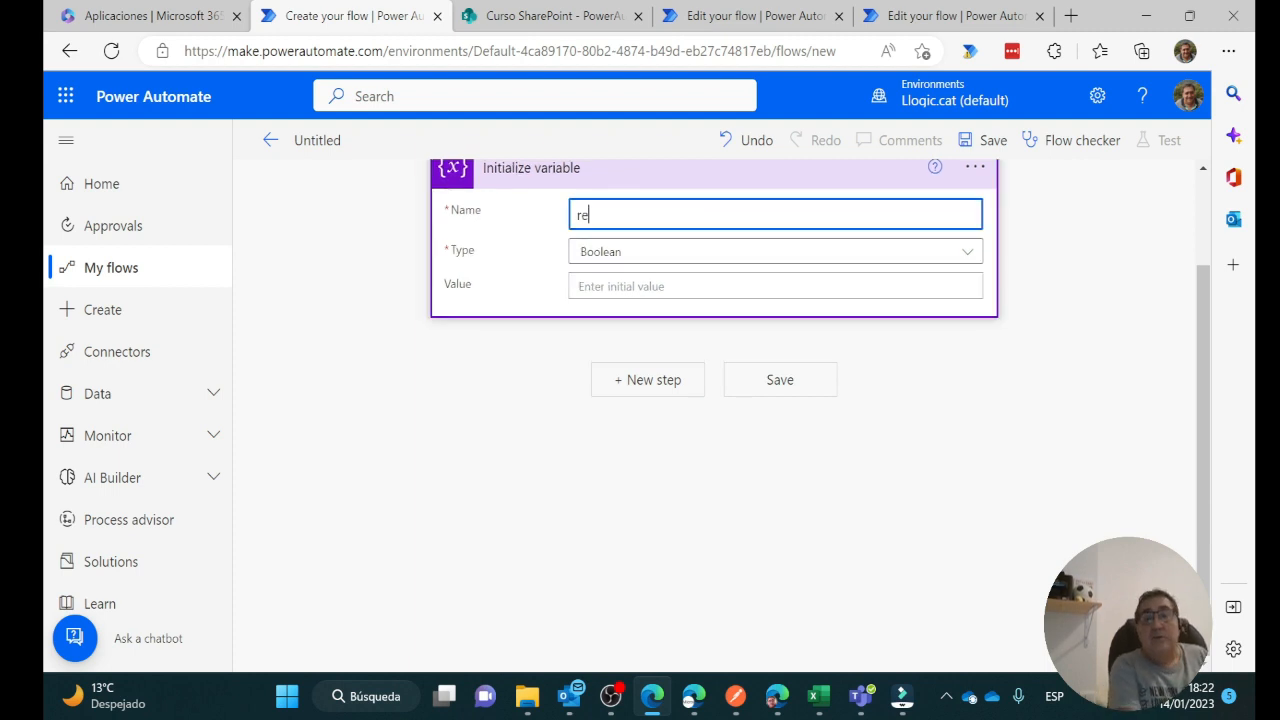
pyautogui.write('gistros')
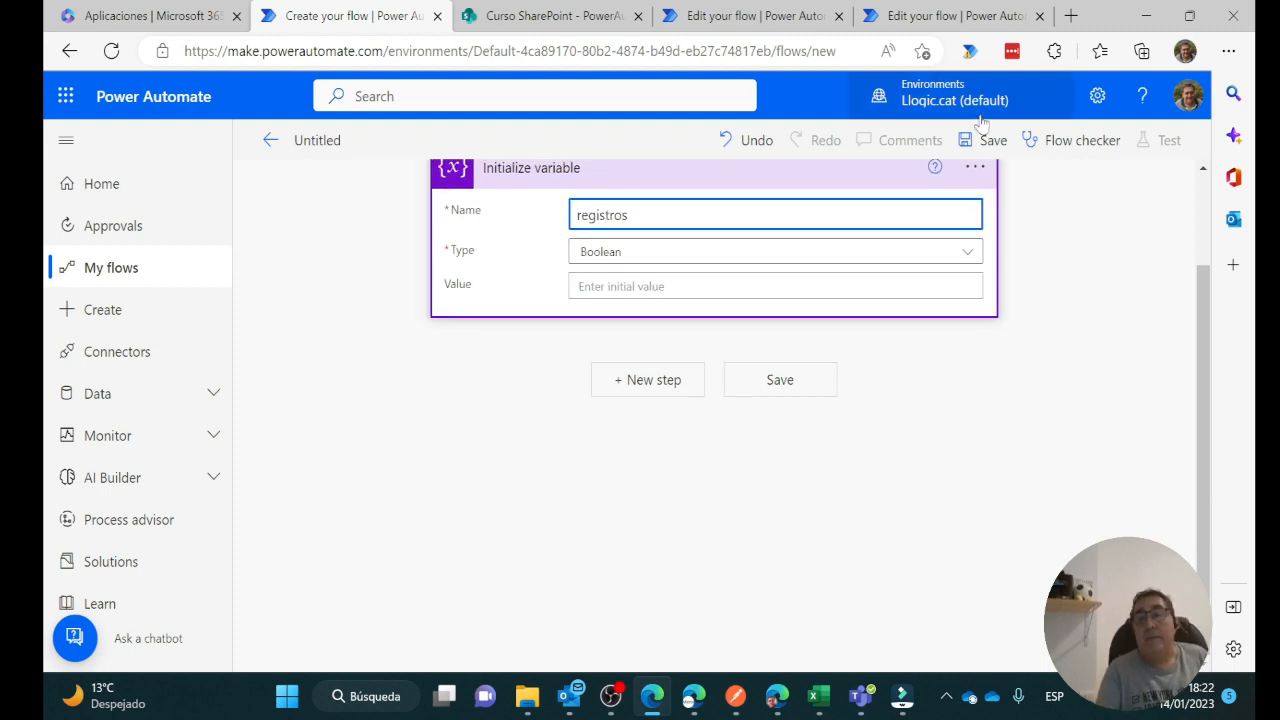
pyautogui.click(968, 252)
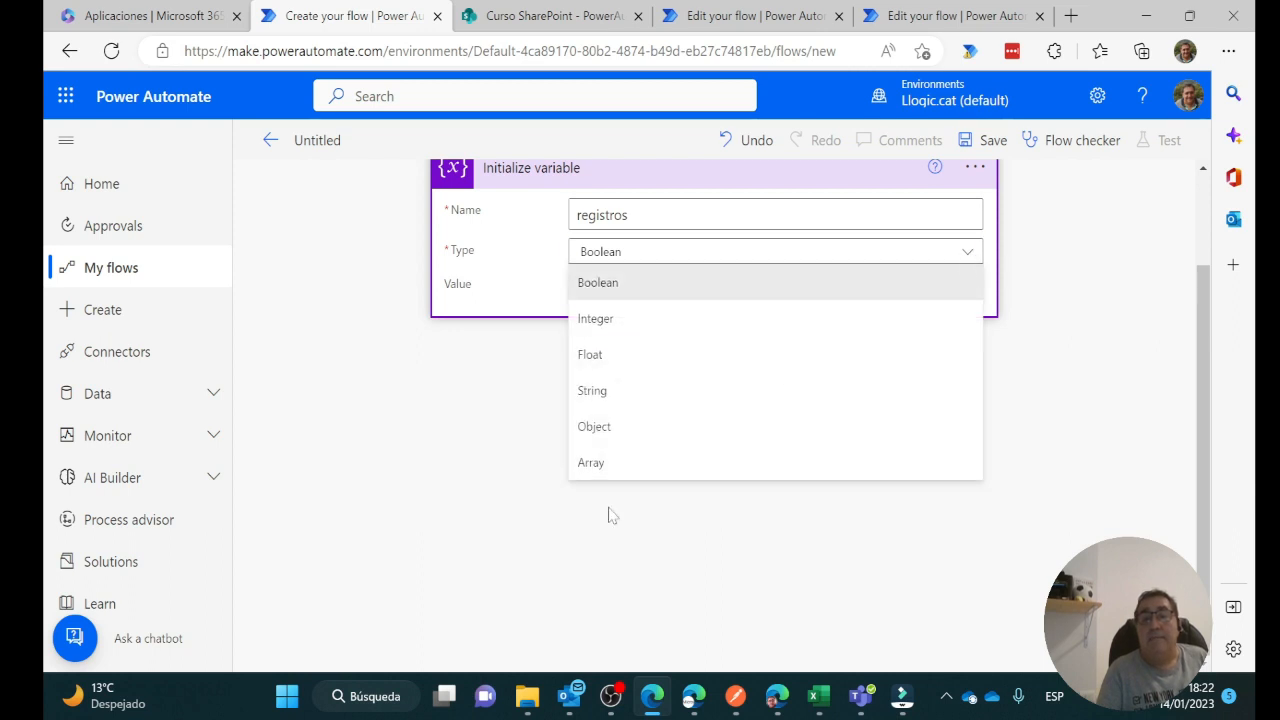
pyautogui.click(634, 466)
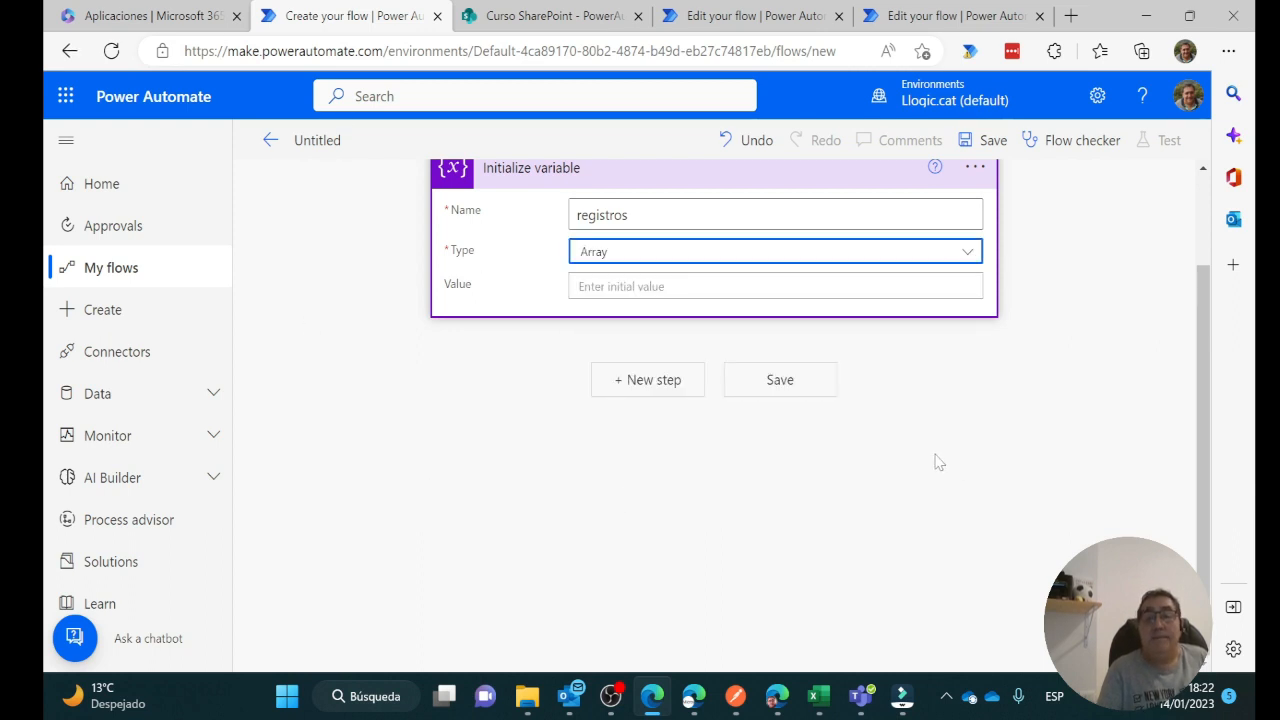
pyautogui.scroll(2, 939, 463)
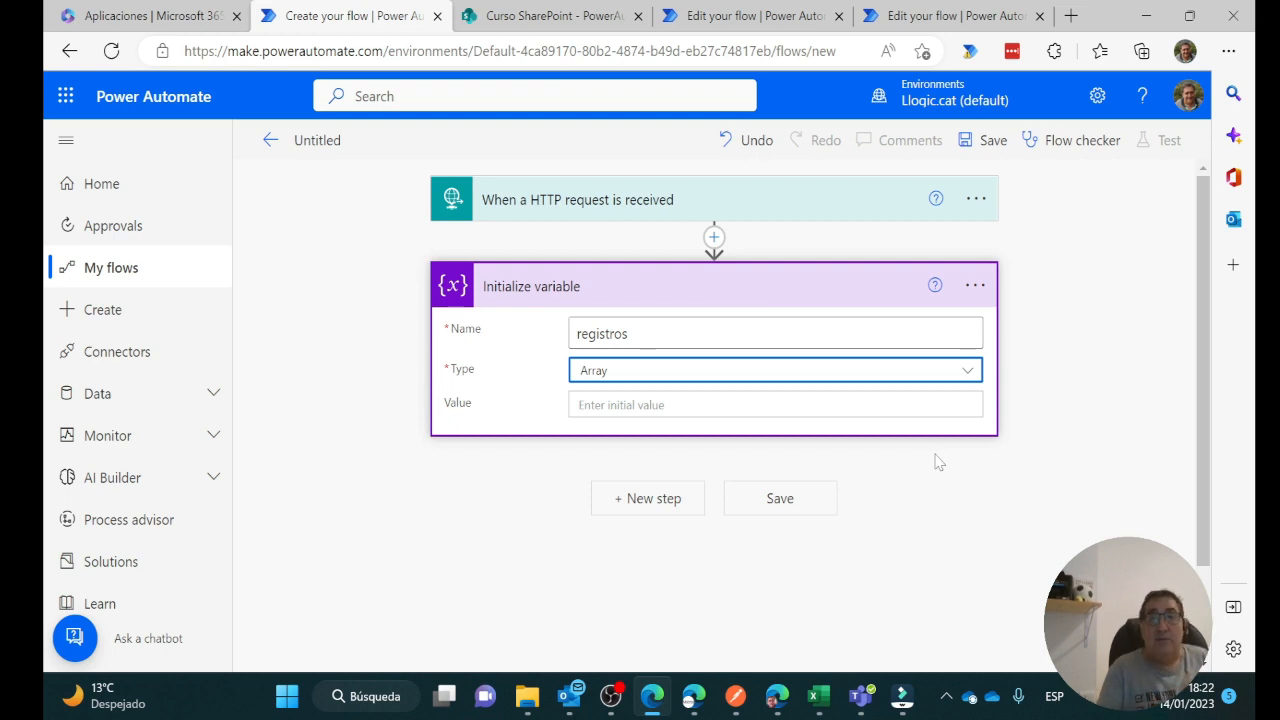
pyautogui.click(555, 15)
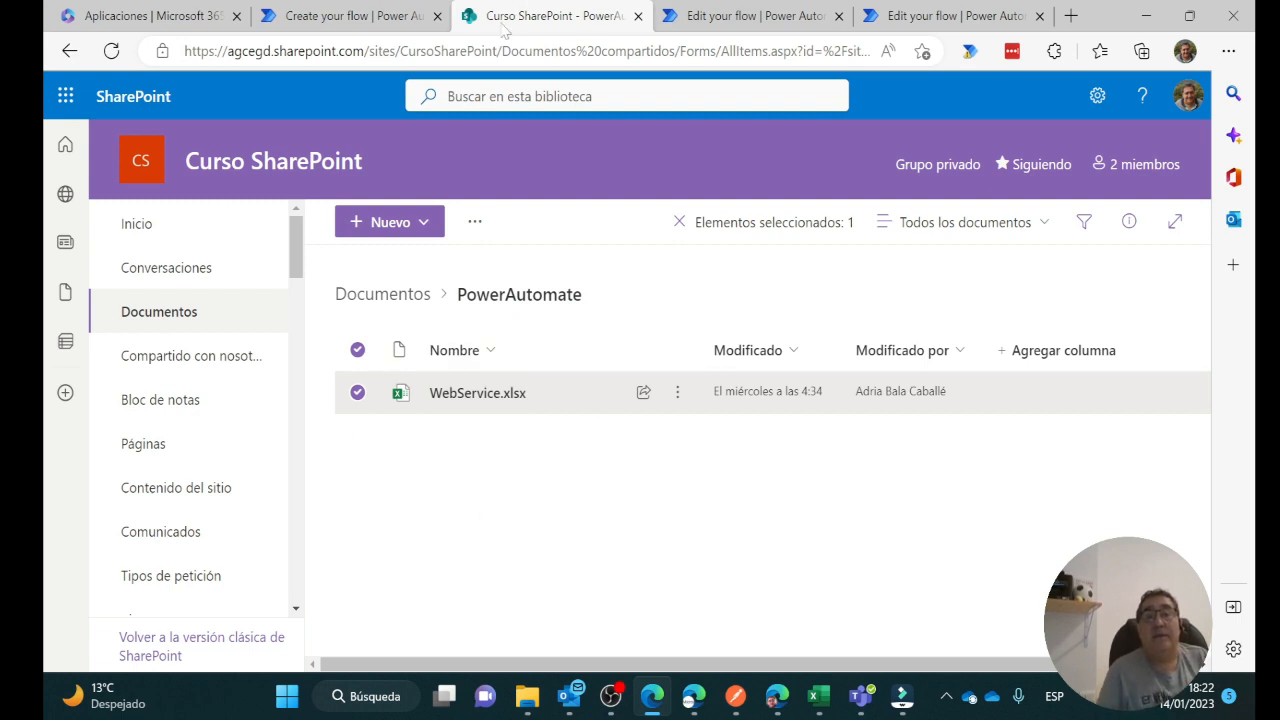
# Back in the flow, add the Excel Online (Business) 'List rows present in a table' action
pyautogui.click(398, 24)
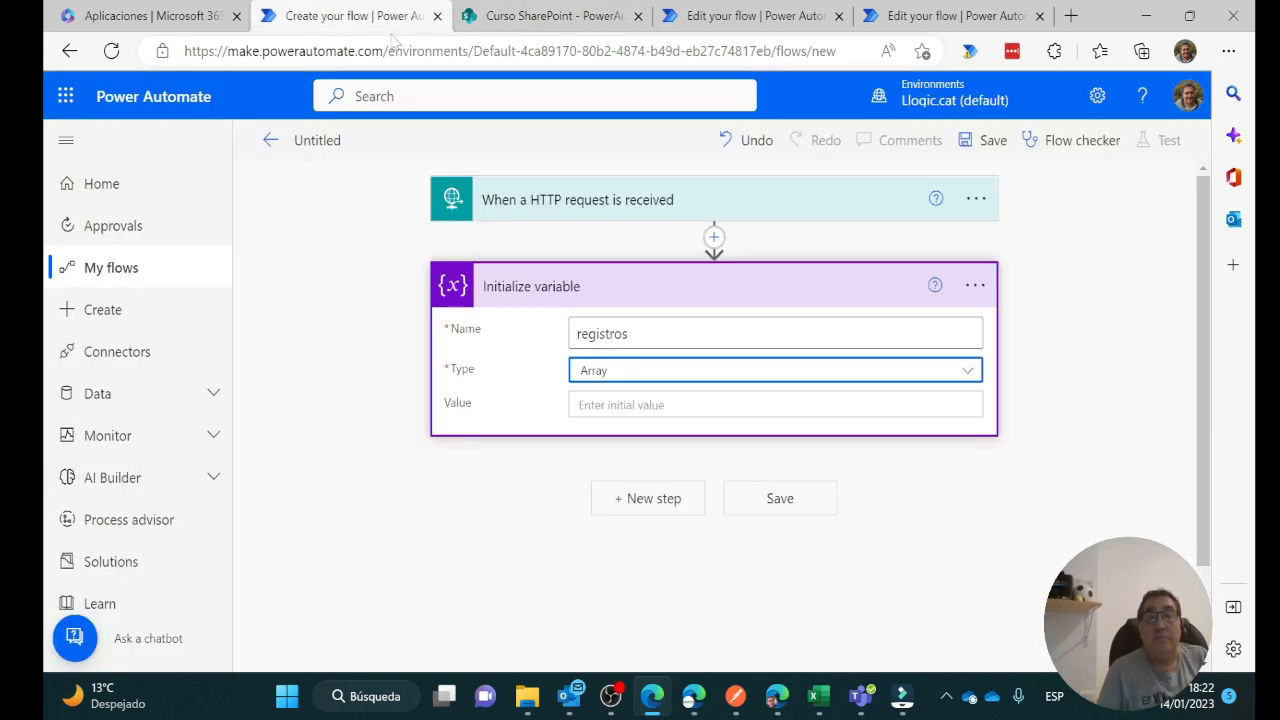
pyautogui.click(665, 505)
pyautogui.write('e')
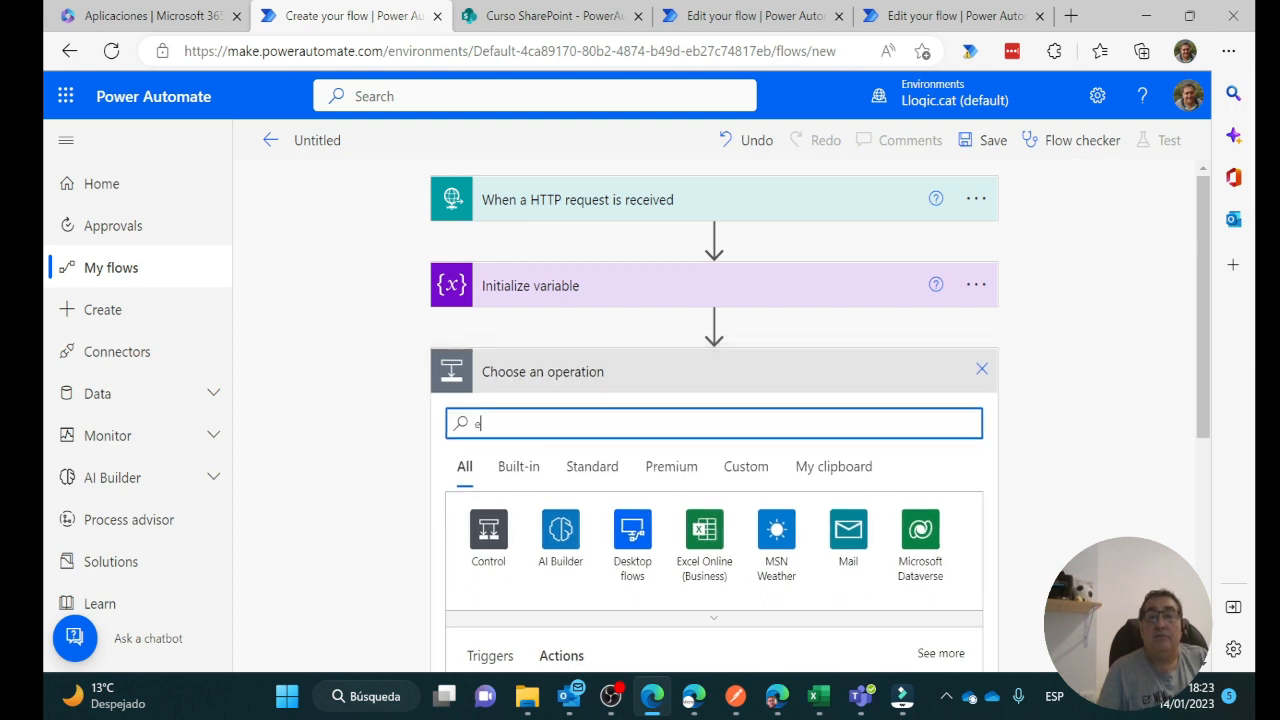
pyautogui.write('xce')
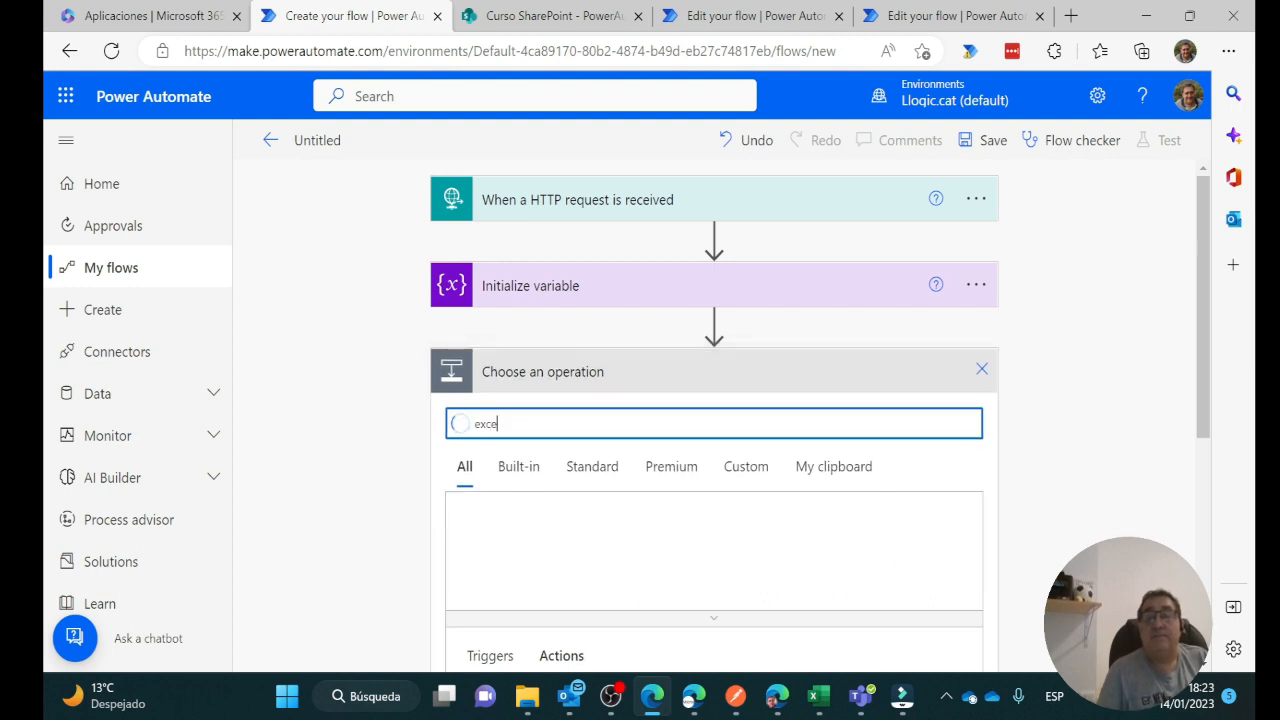
pyautogui.scroll(-1, 818, 447)
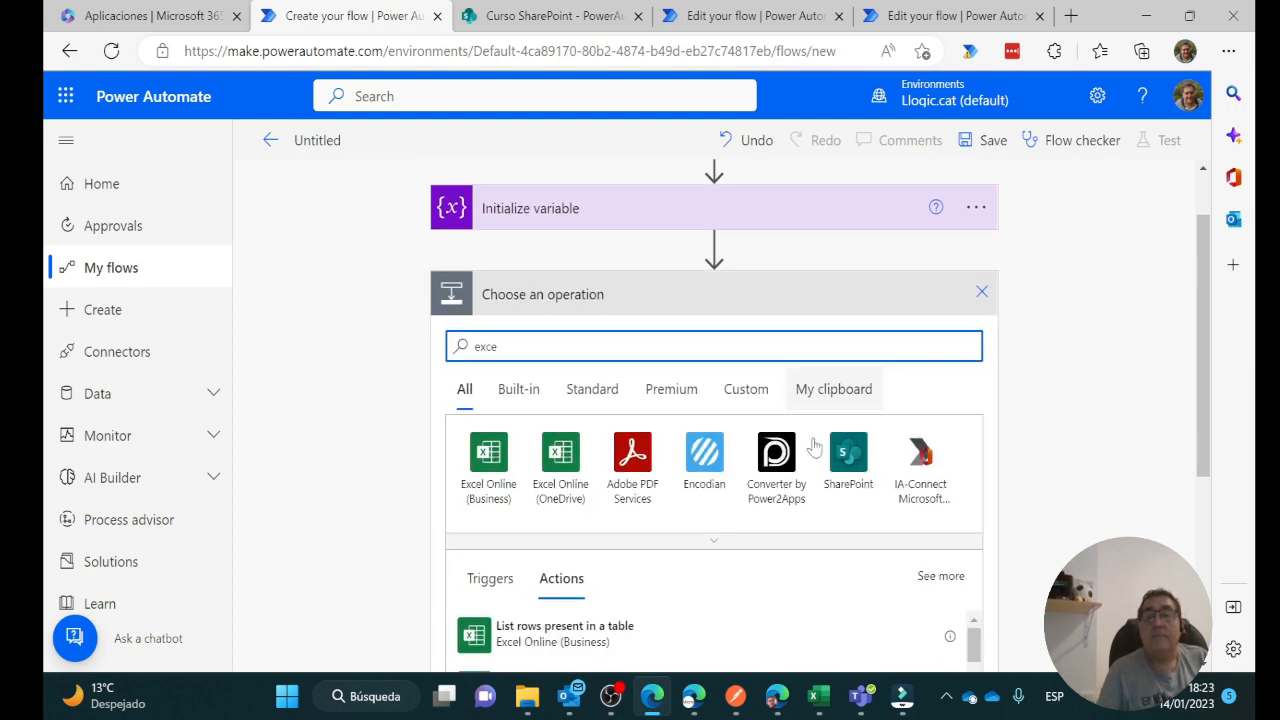
pyautogui.click(489, 455)
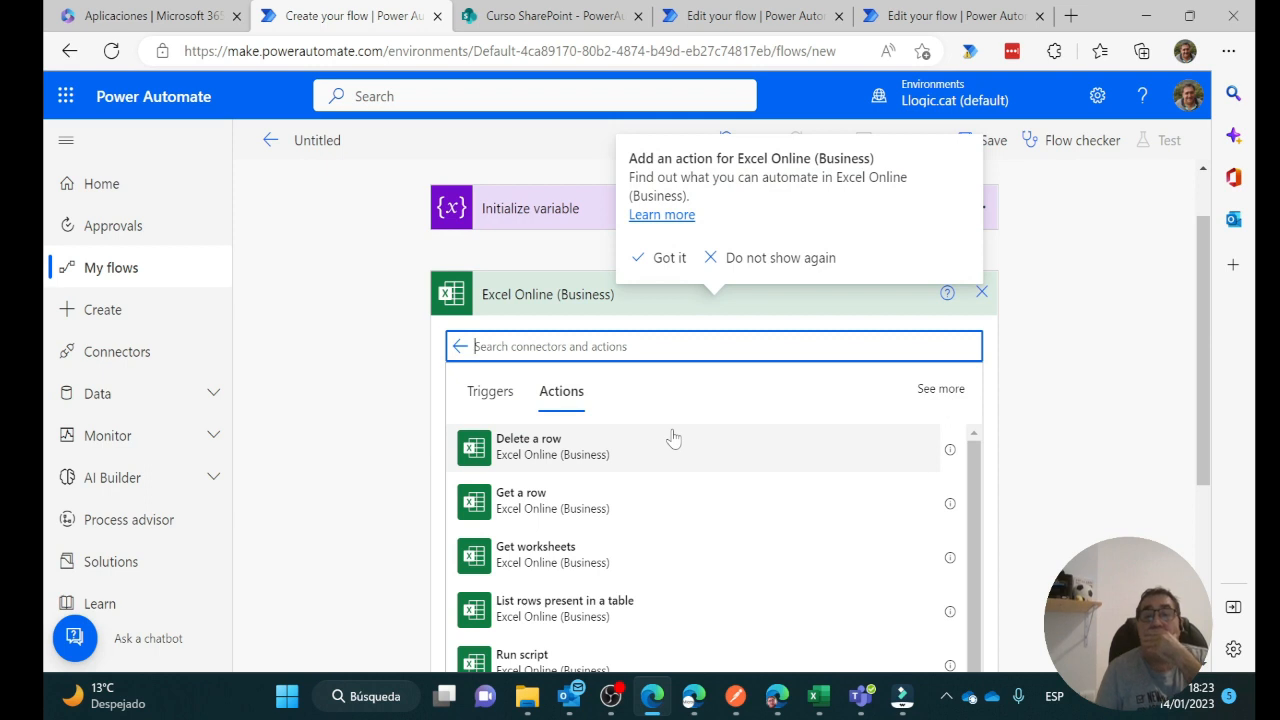
pyautogui.scroll(-1, 673, 437)
pyautogui.scroll(1, 673, 437)
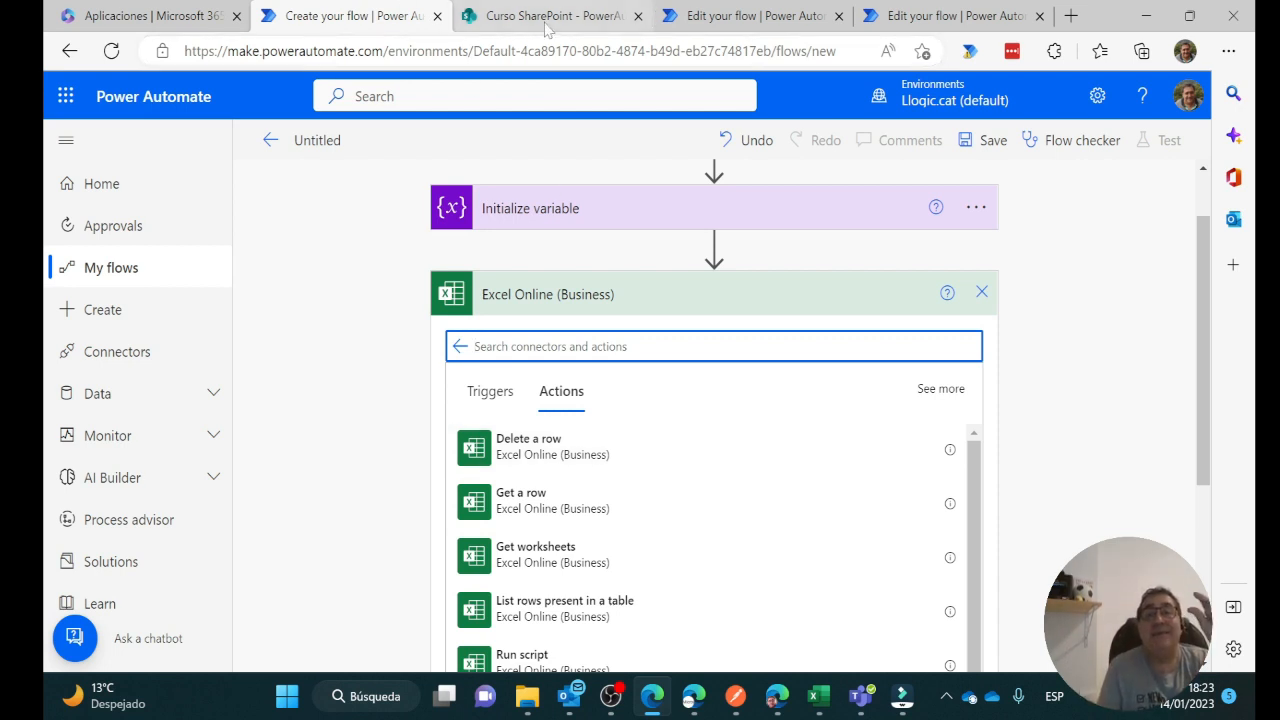
pyautogui.moveTo(545, 28)
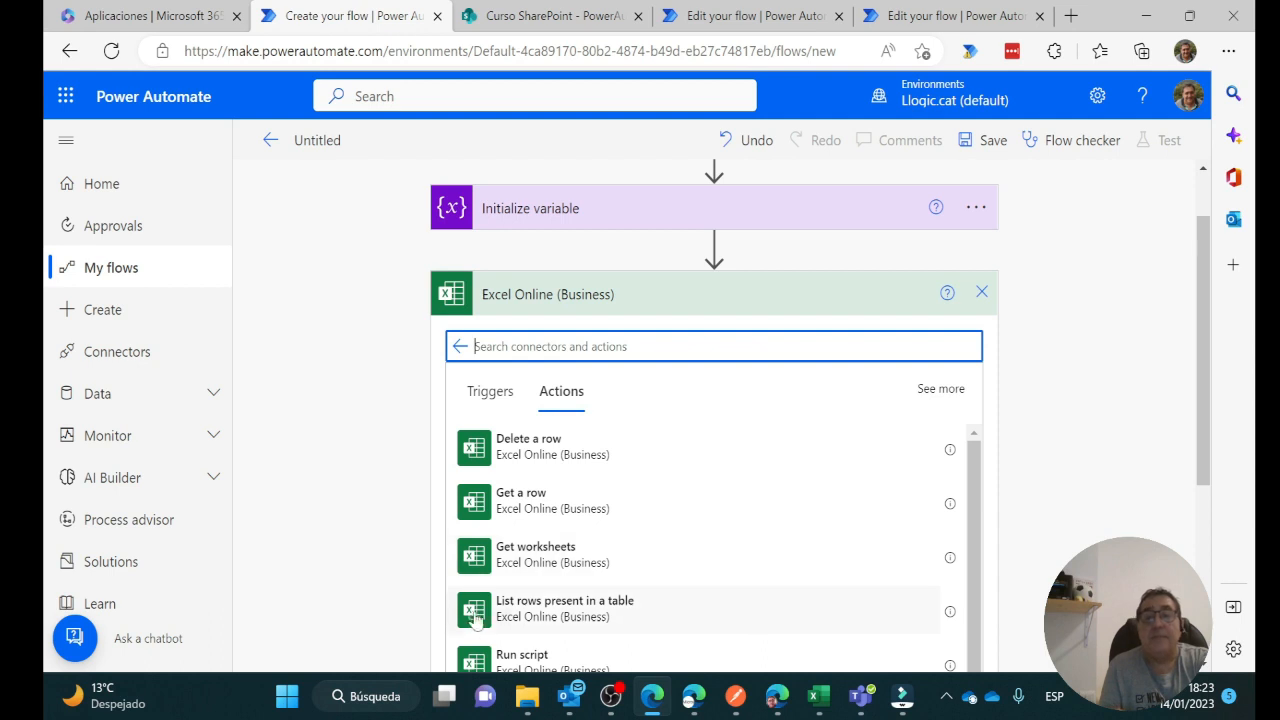
pyautogui.click(566, 617)
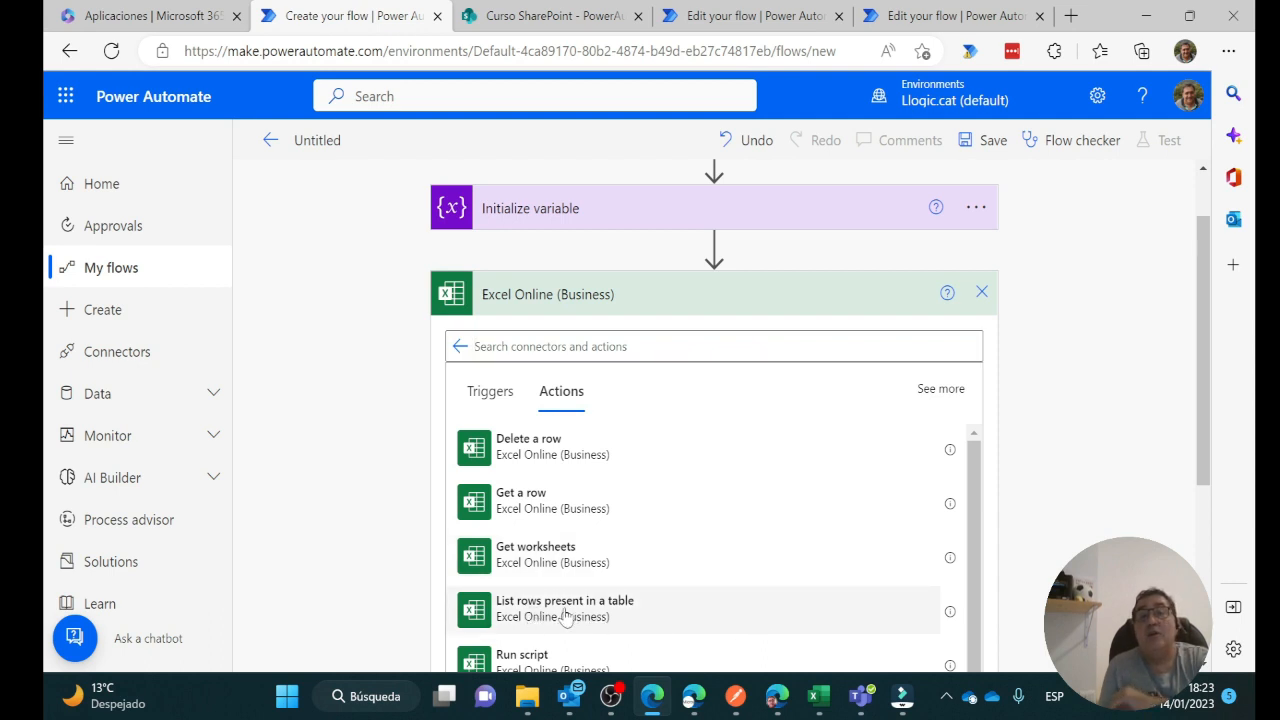
# Set location Group - Curso SharePoint, library Documentos, file /PowerAutomate/WebService.xlsx, table Tabla2
pyautogui.click(960, 340)
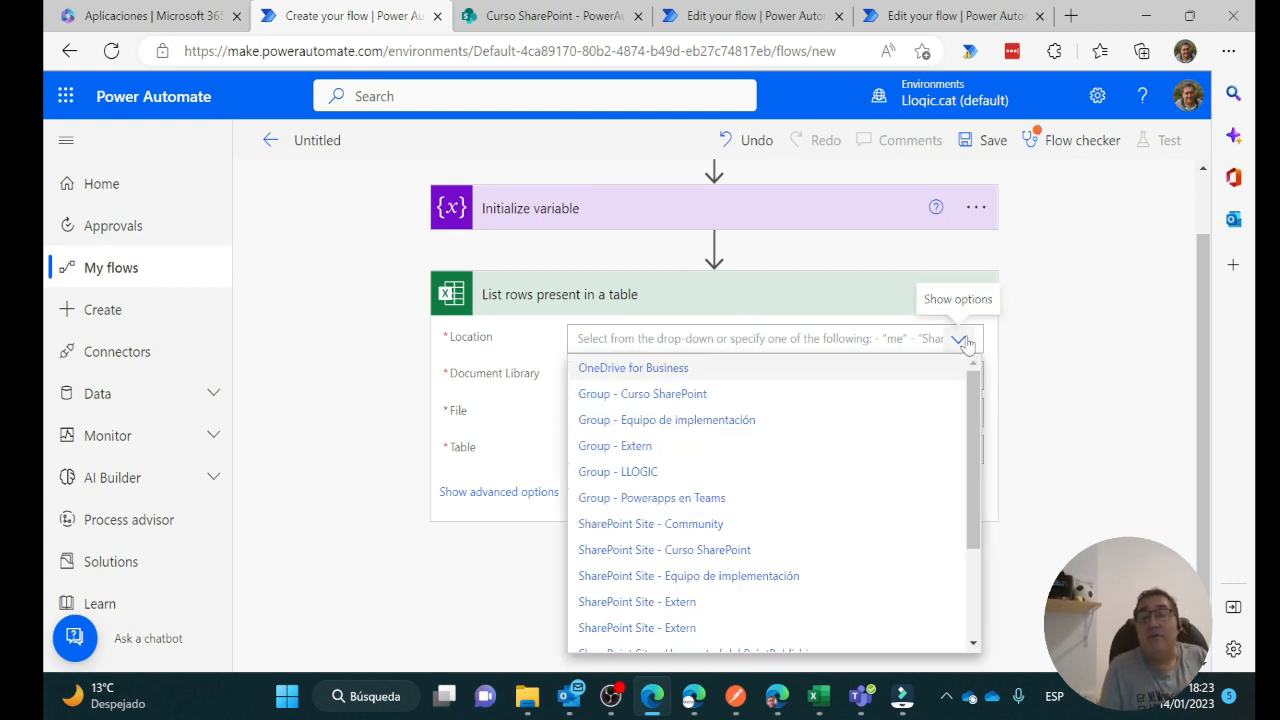
pyautogui.click(670, 401)
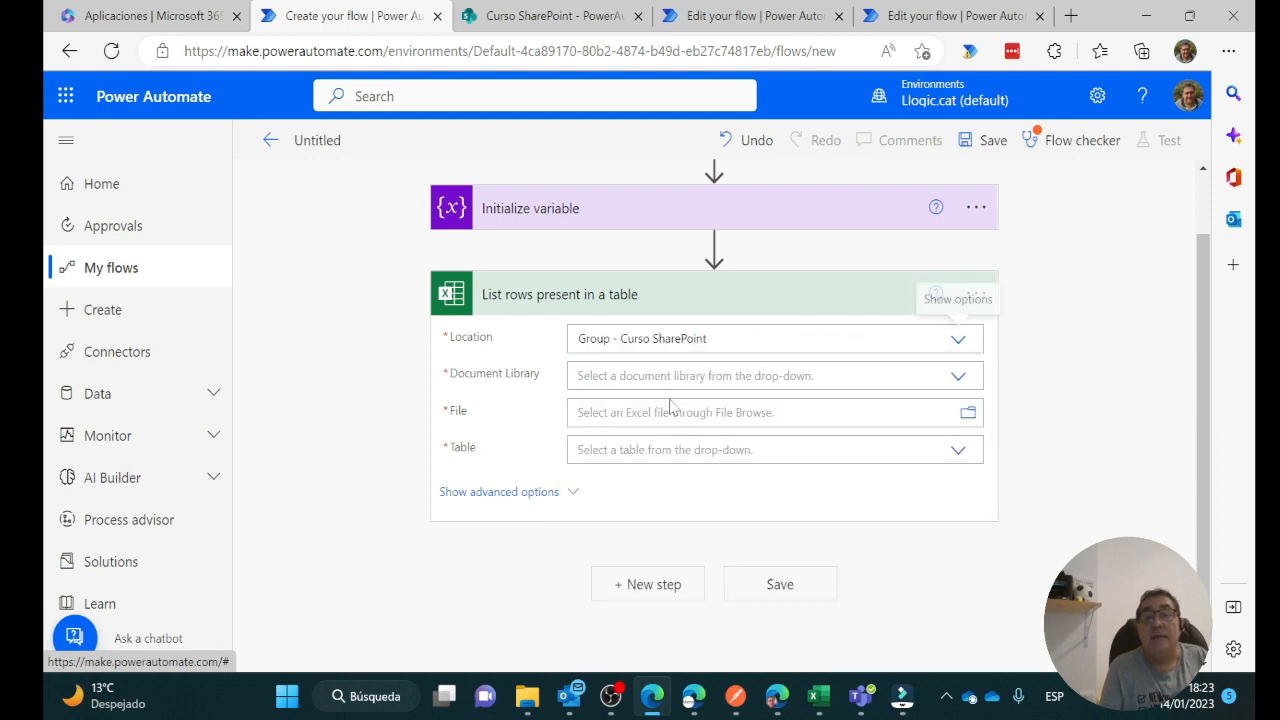
pyautogui.click(958, 377)
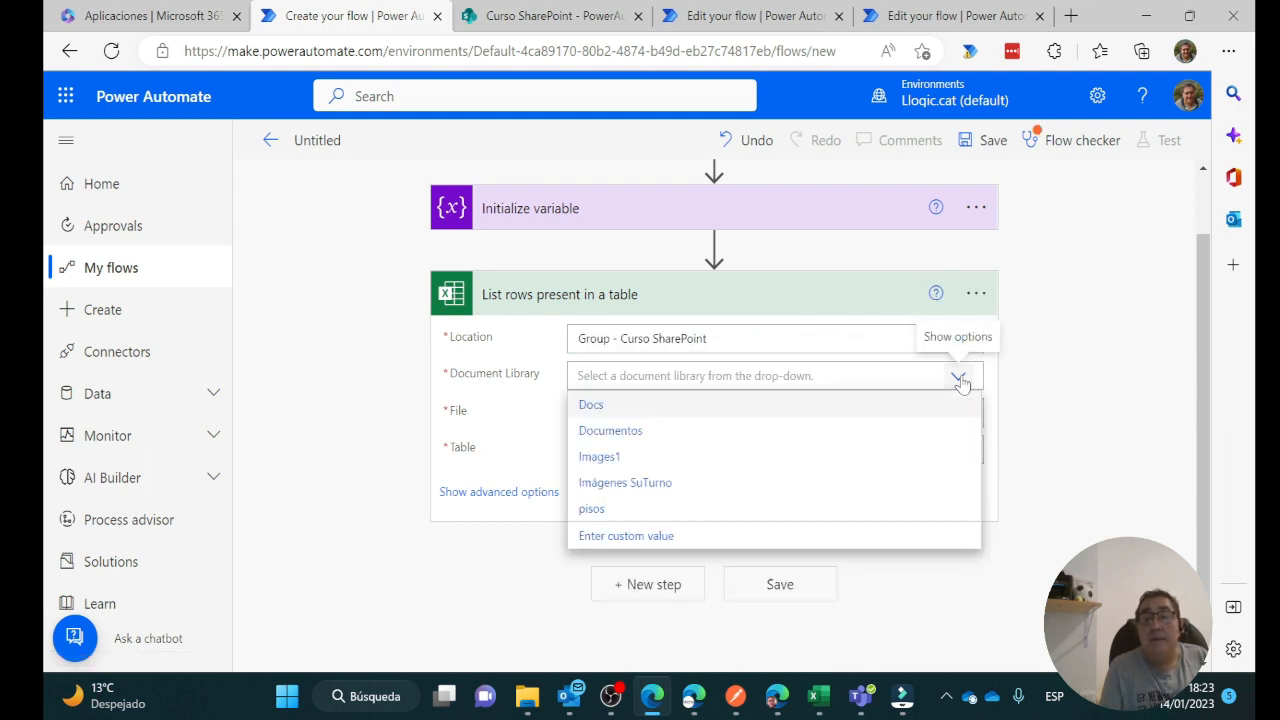
pyautogui.click(631, 437)
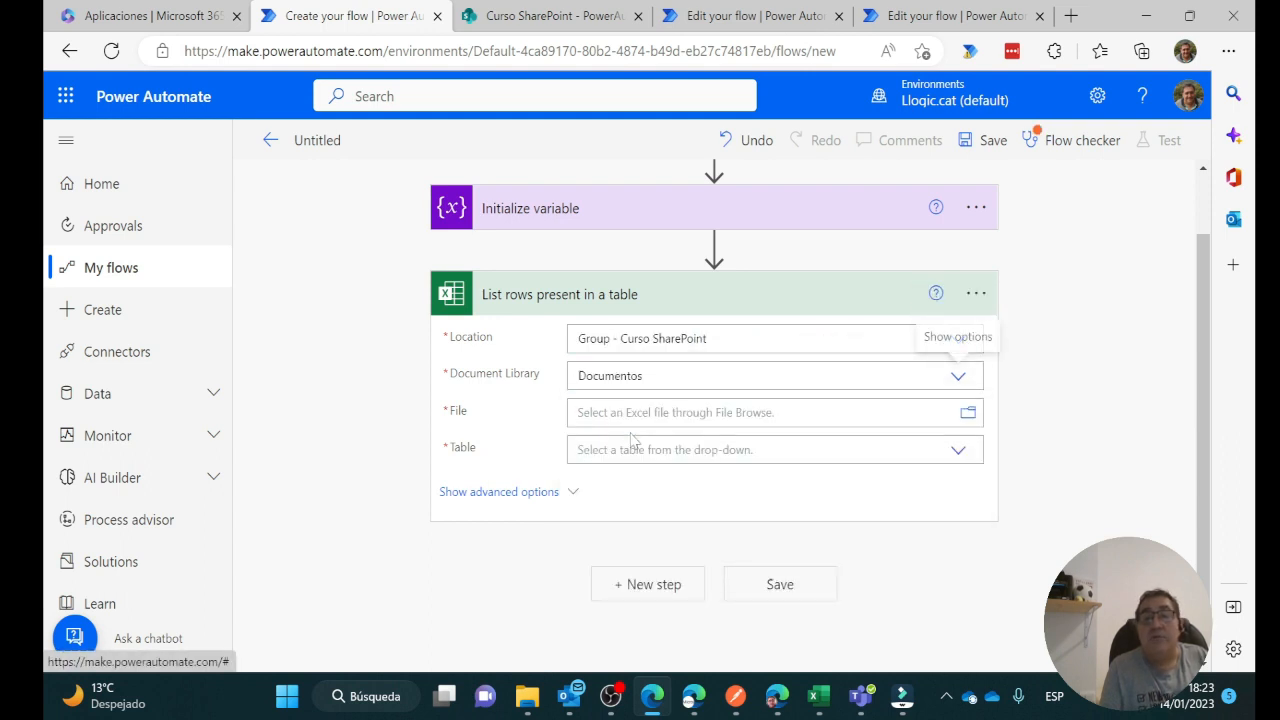
pyautogui.click(968, 412)
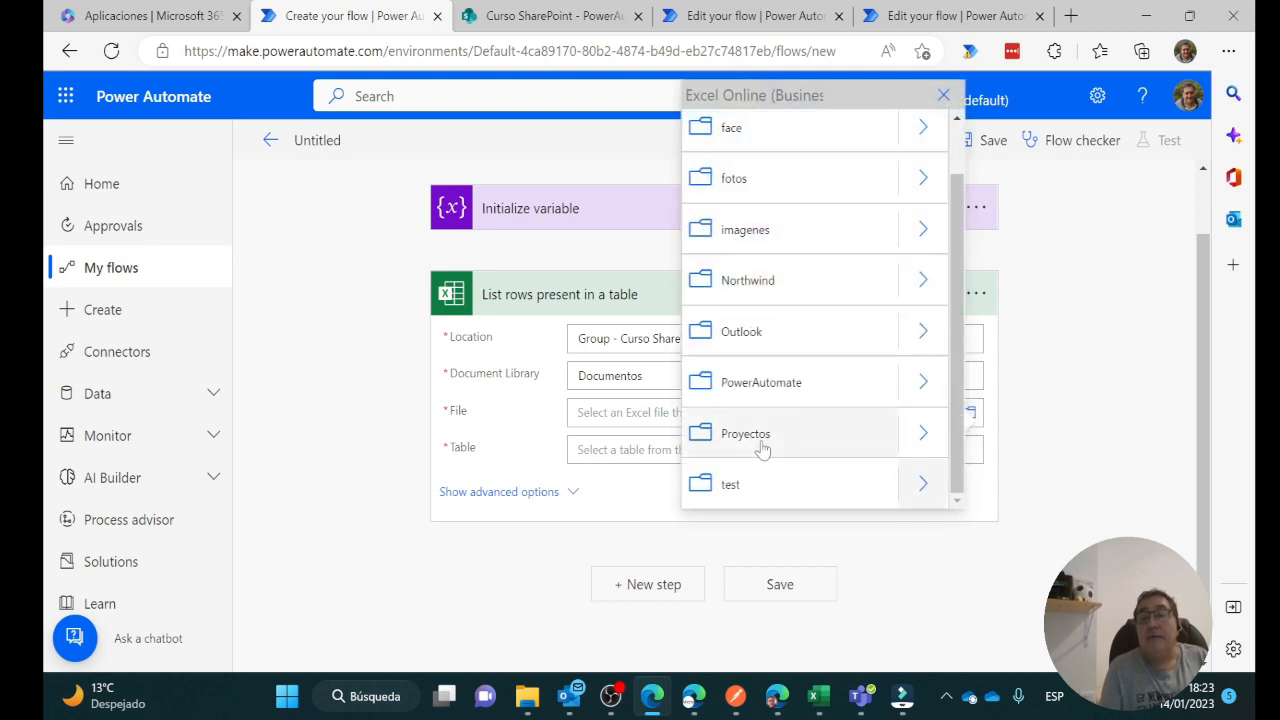
pyautogui.click(921, 386)
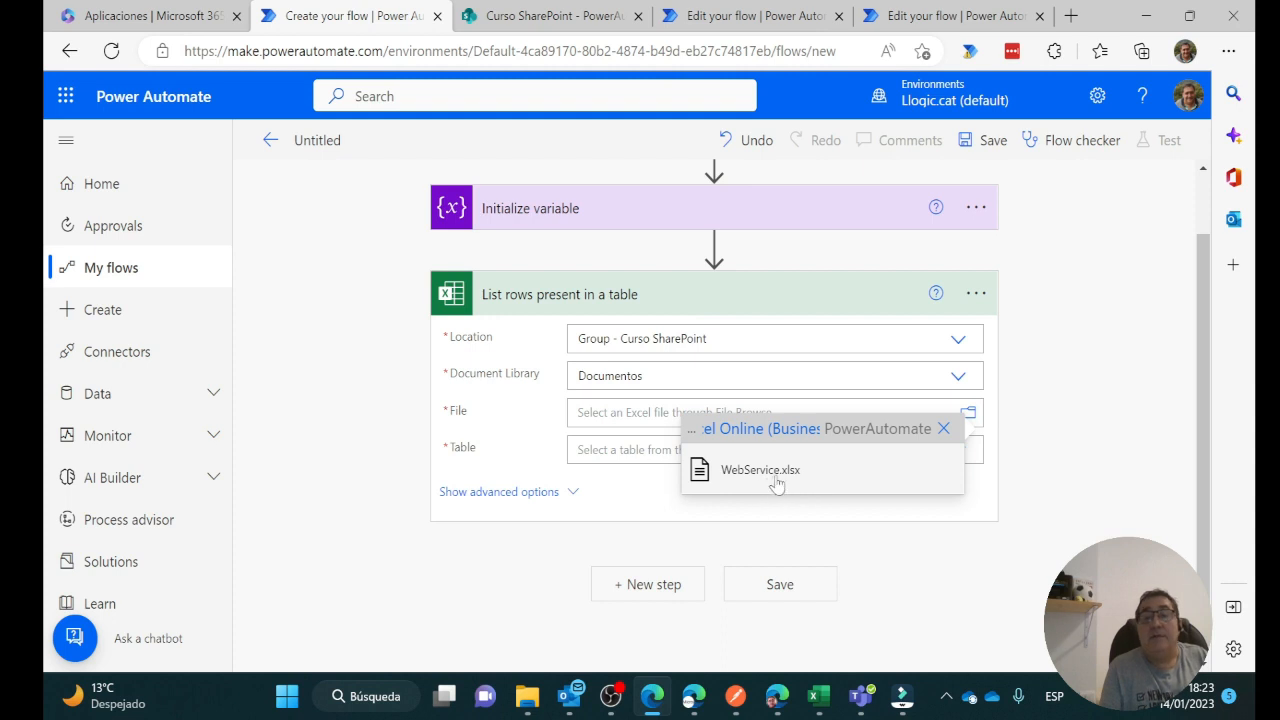
pyautogui.click(765, 470)
pyautogui.click(740, 469)
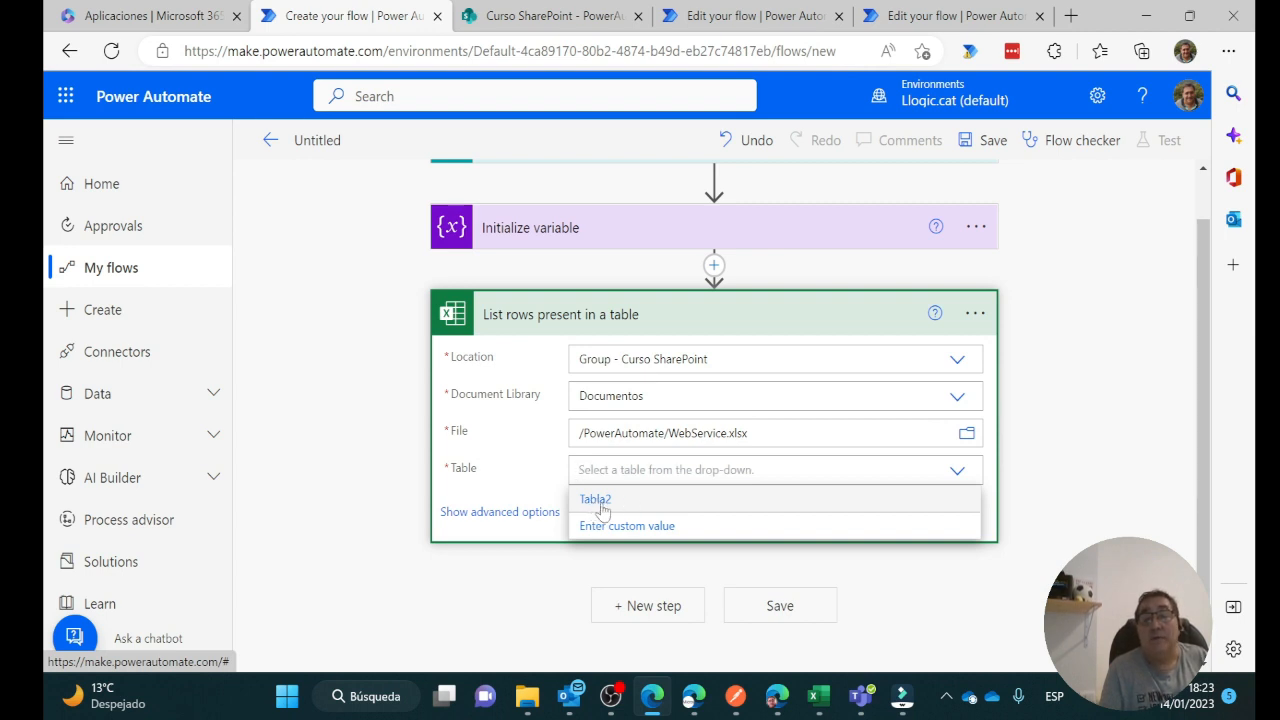
pyautogui.click(601, 509)
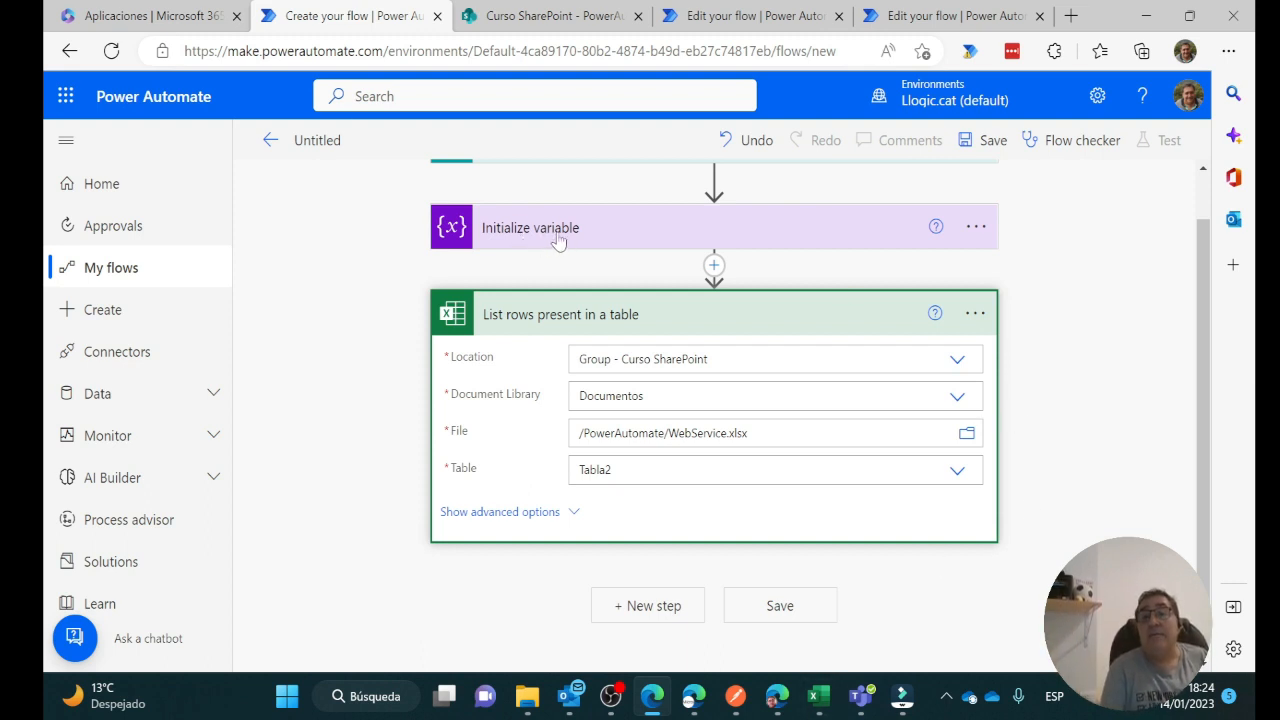
pyautogui.scroll(-1, 670, 555)
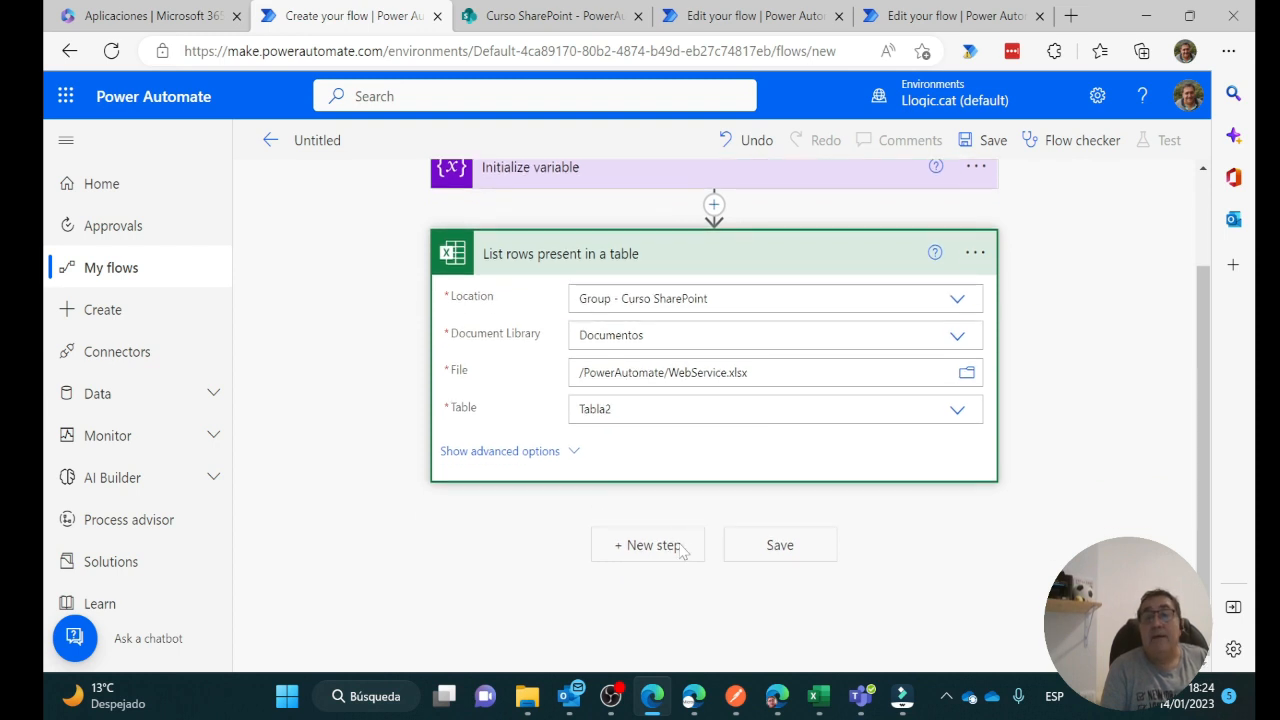
# Add an Apply to each loop over the listed rows' value
pyautogui.click(634, 547)
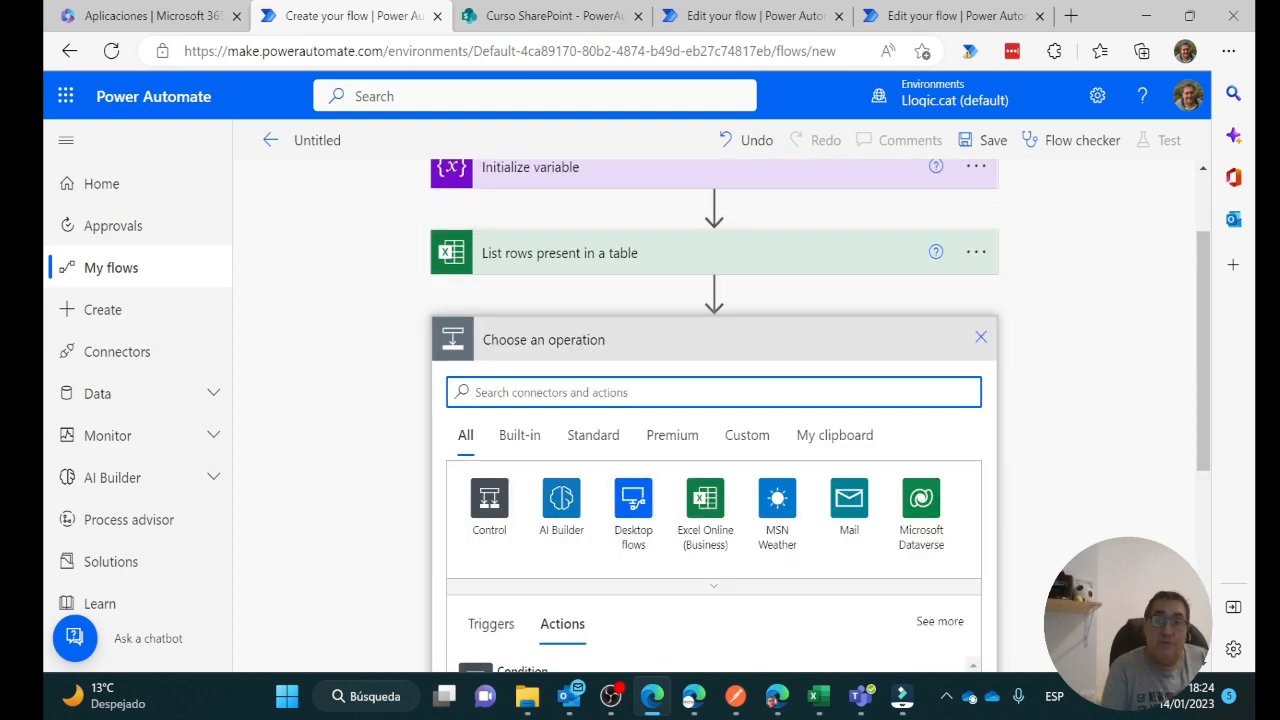
pyautogui.click(489, 510)
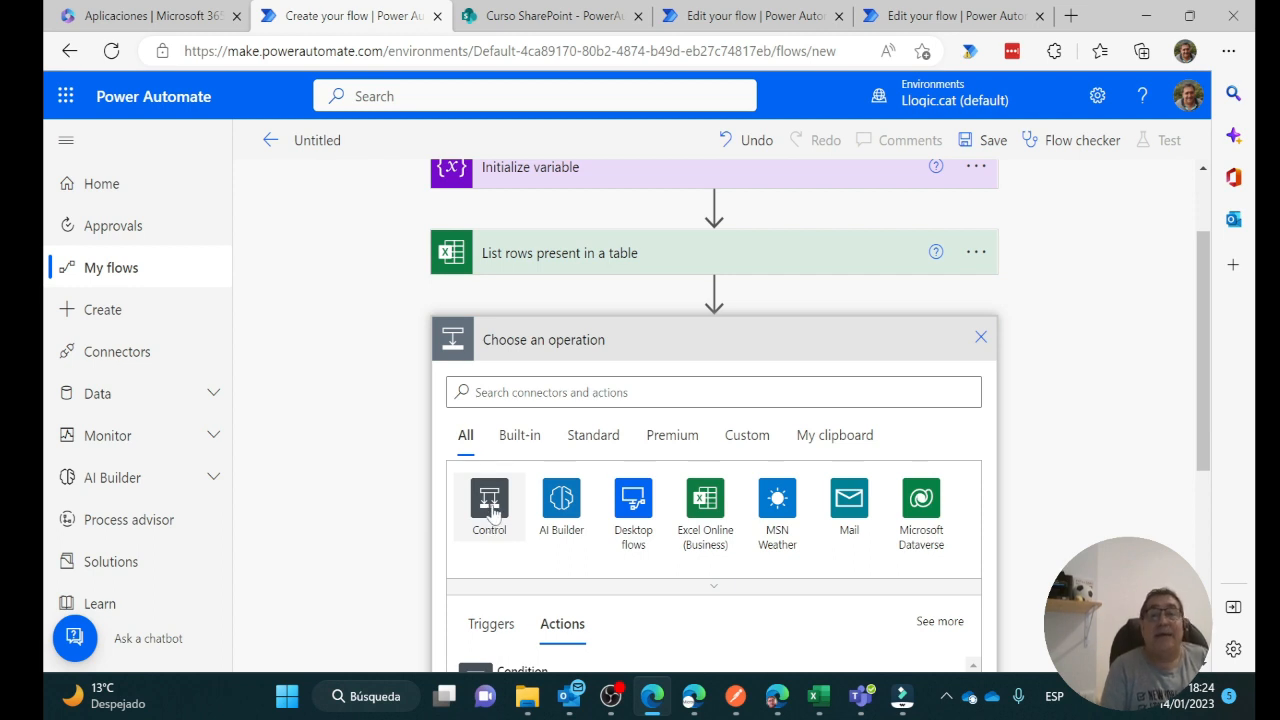
pyautogui.click(491, 505)
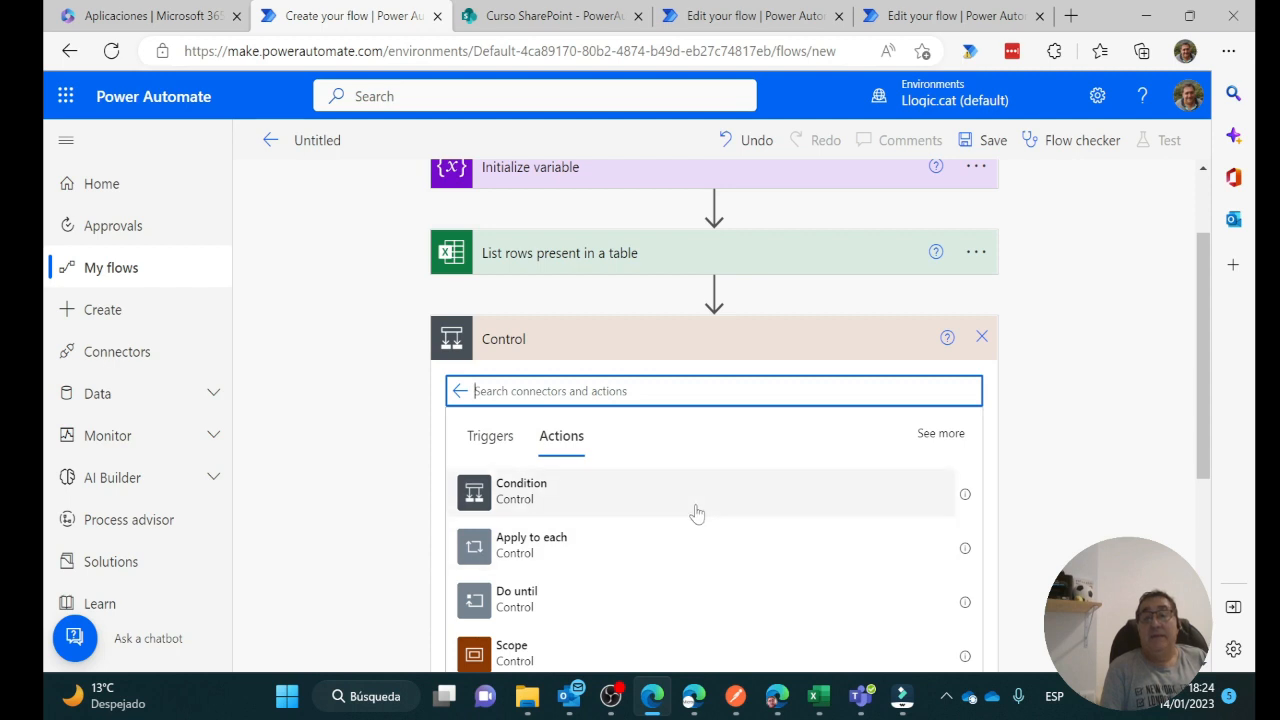
pyautogui.click(532, 548)
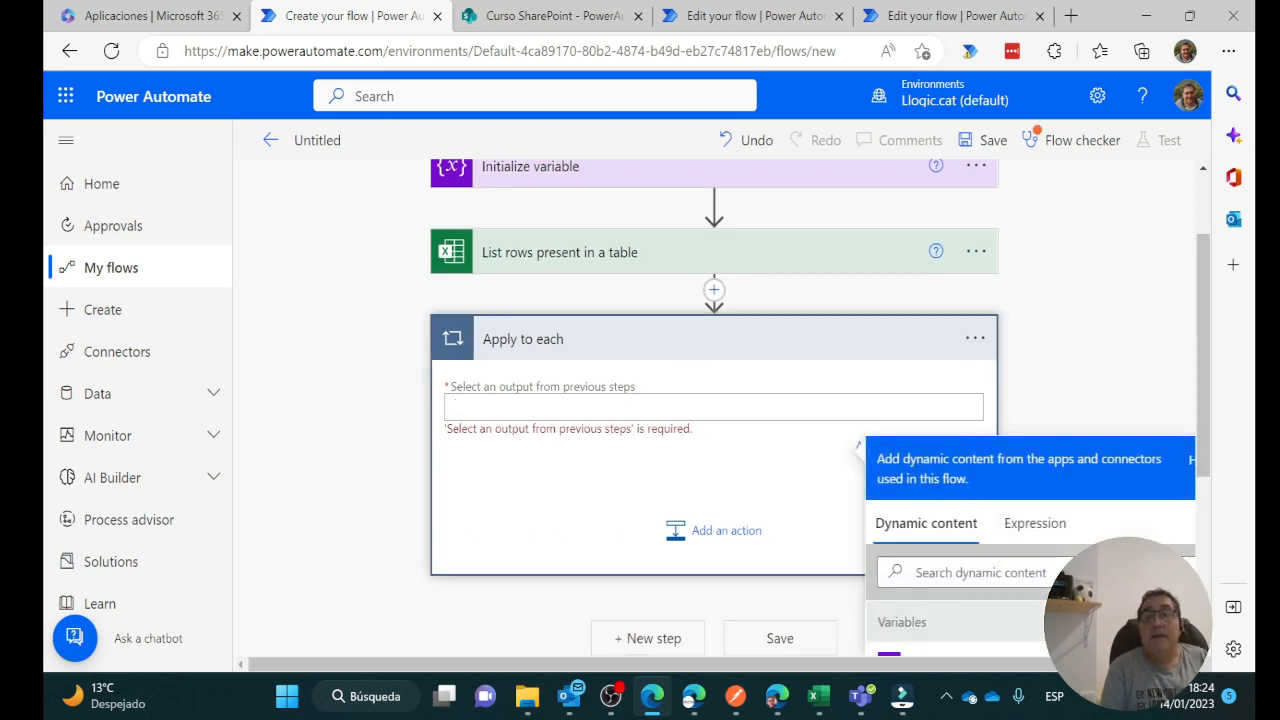
pyautogui.scroll(-3, 1087, 350)
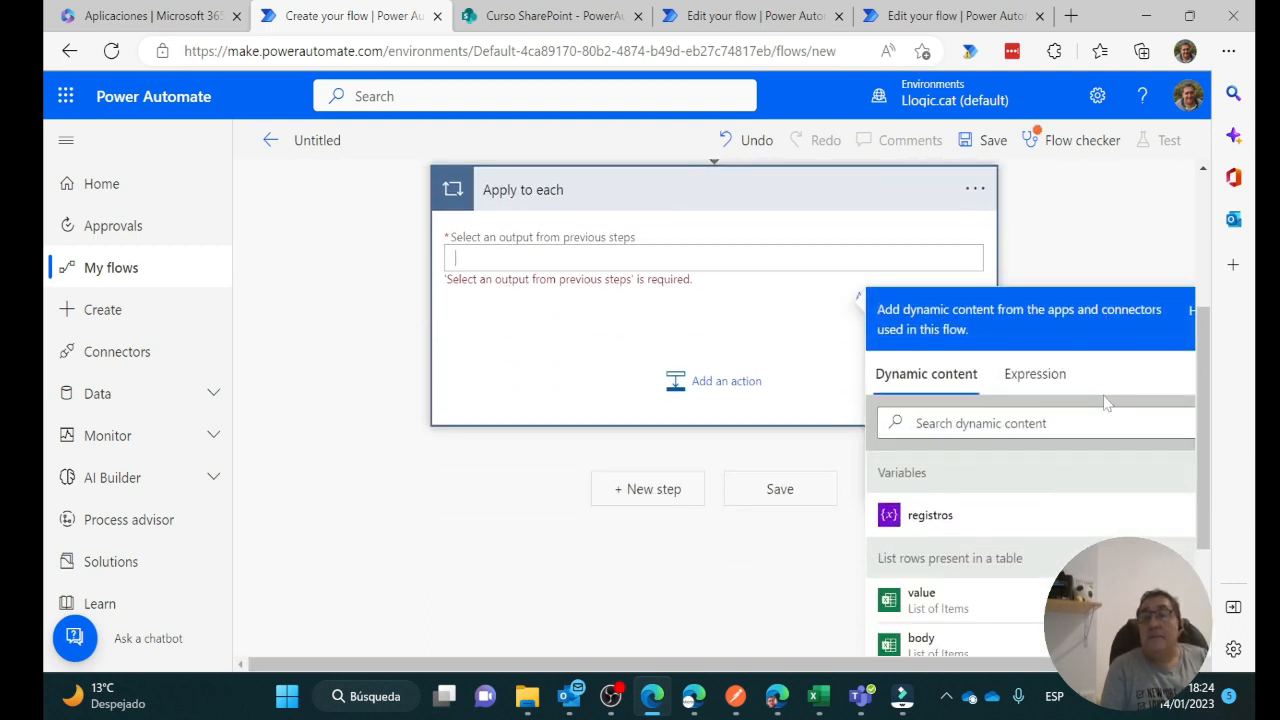
pyautogui.scroll(-2, 1103, 395)
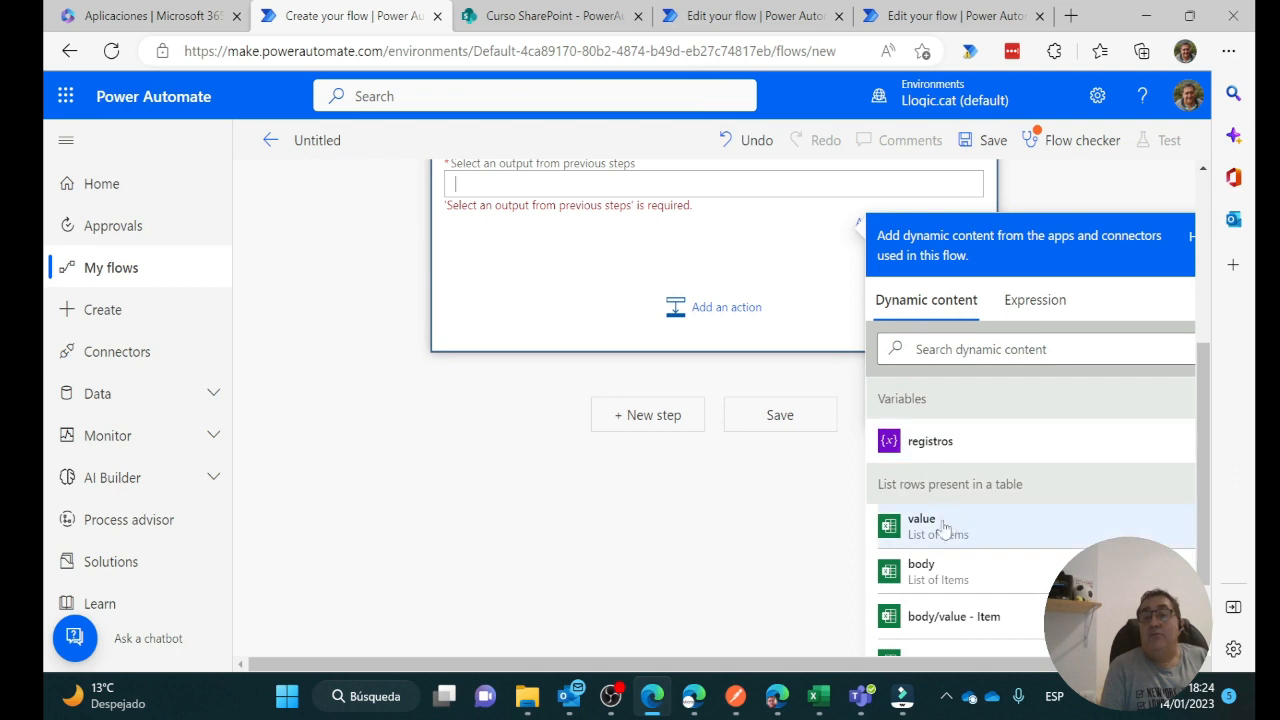
pyautogui.click(944, 528)
pyautogui.scroll(3, 482, 357)
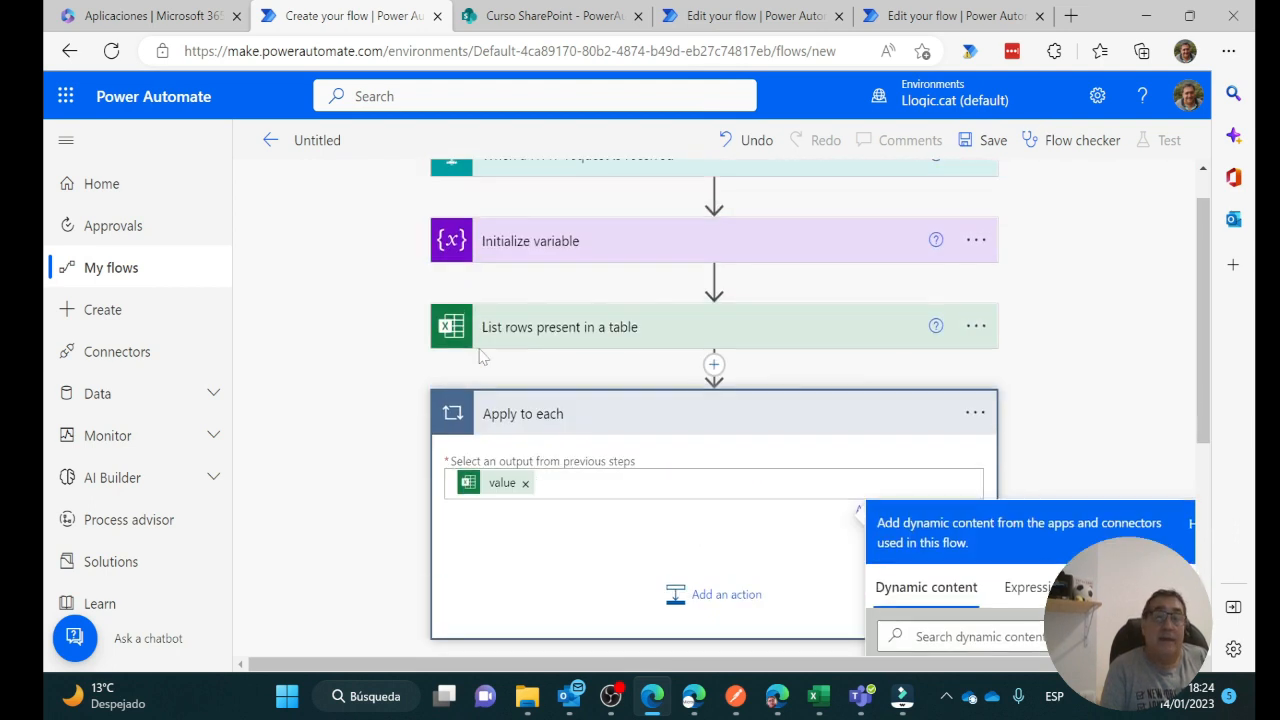
pyautogui.scroll(-3, 570, 410)
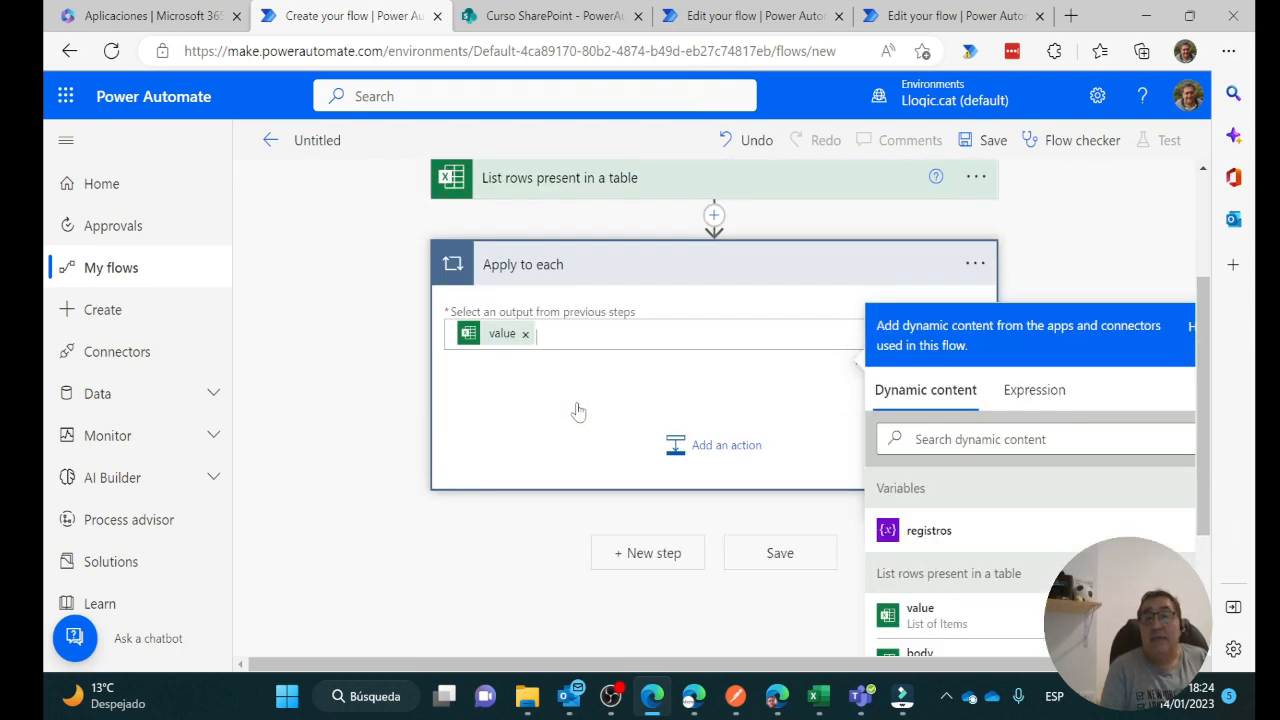
# Add a Compose action inside the loop and paste a JSON template with id and name
pyautogui.click(714, 447)
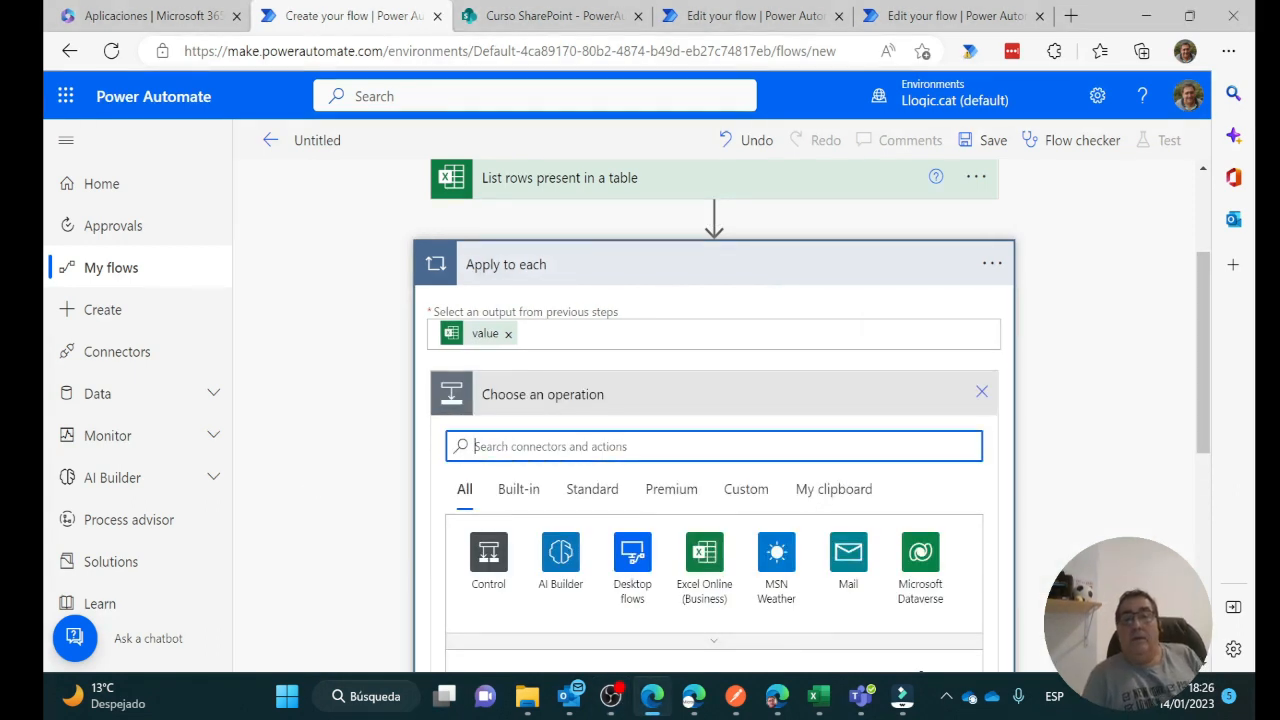
pyautogui.write('comp')
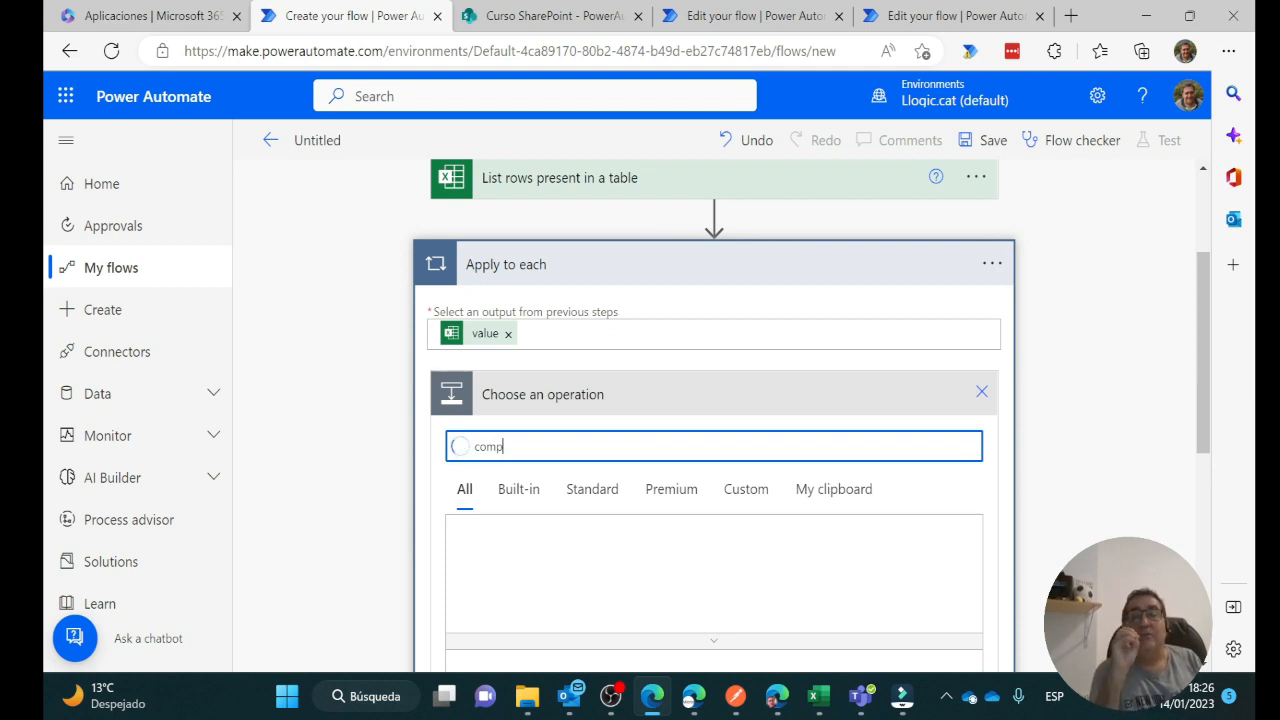
pyautogui.write('o')
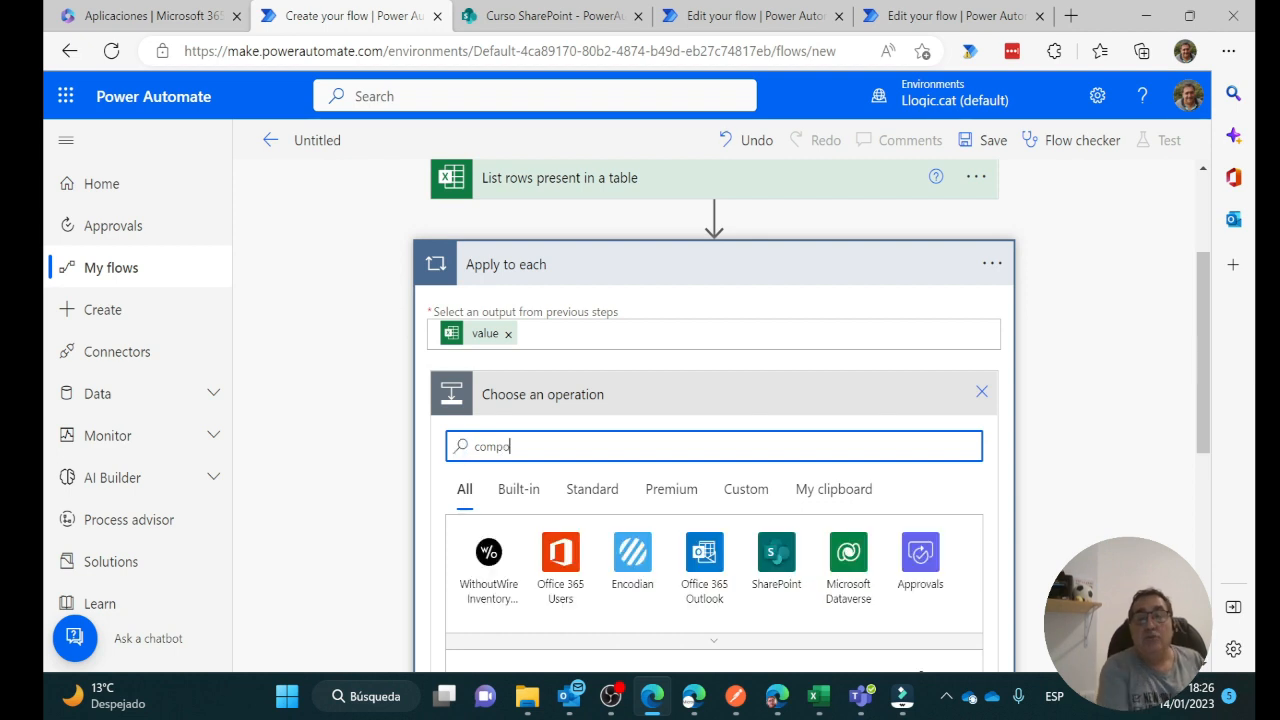
pyautogui.write('se')
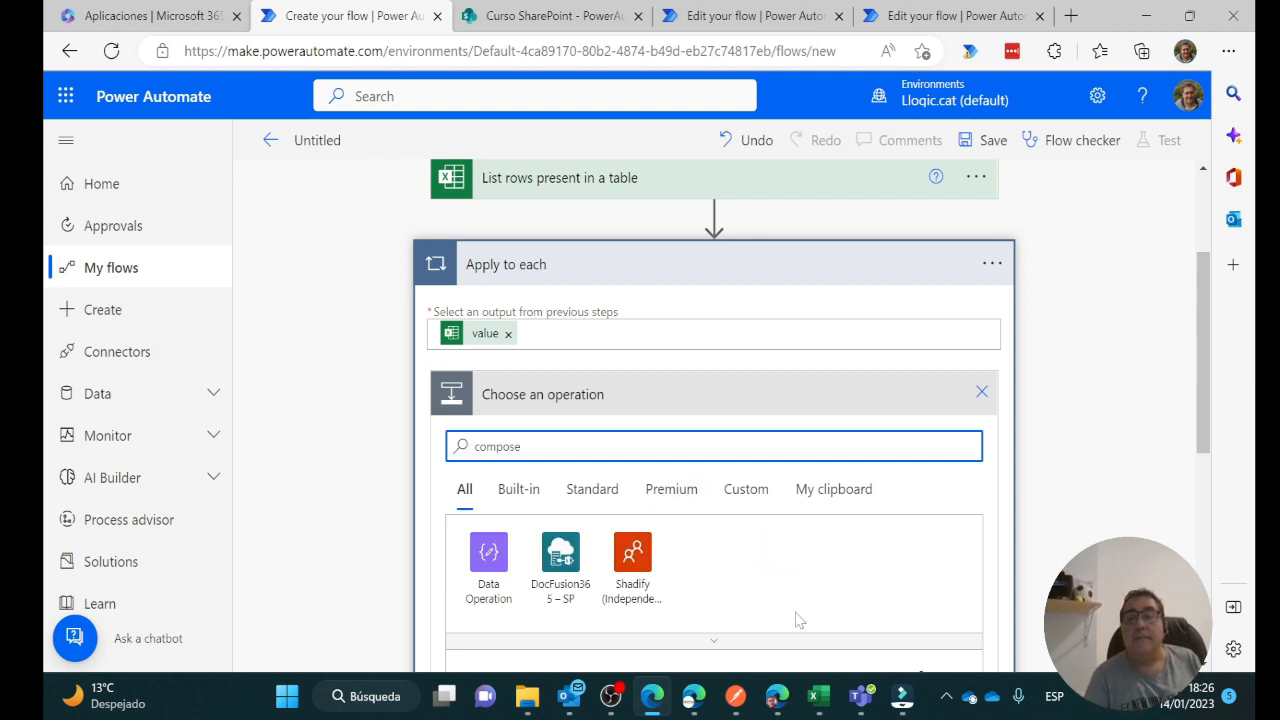
pyautogui.scroll(-2, 580, 575)
pyautogui.click(537, 500)
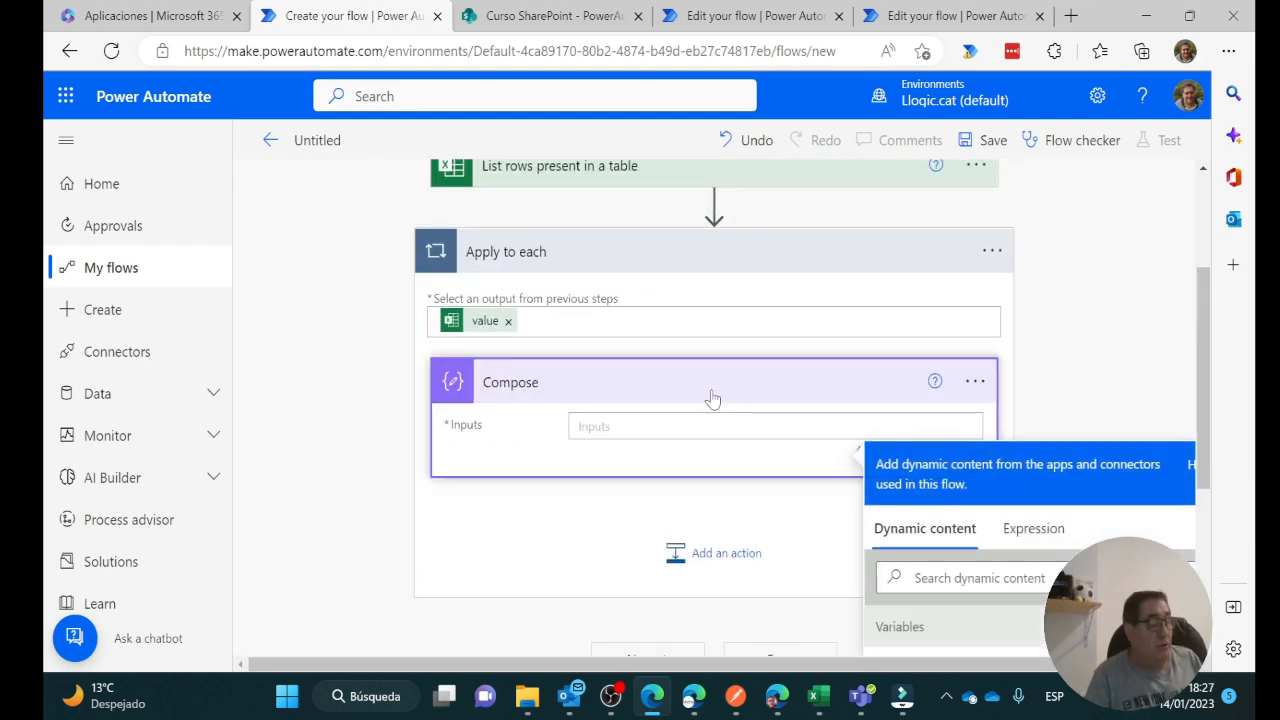
pyautogui.write('{ "id": , "name":"" }')
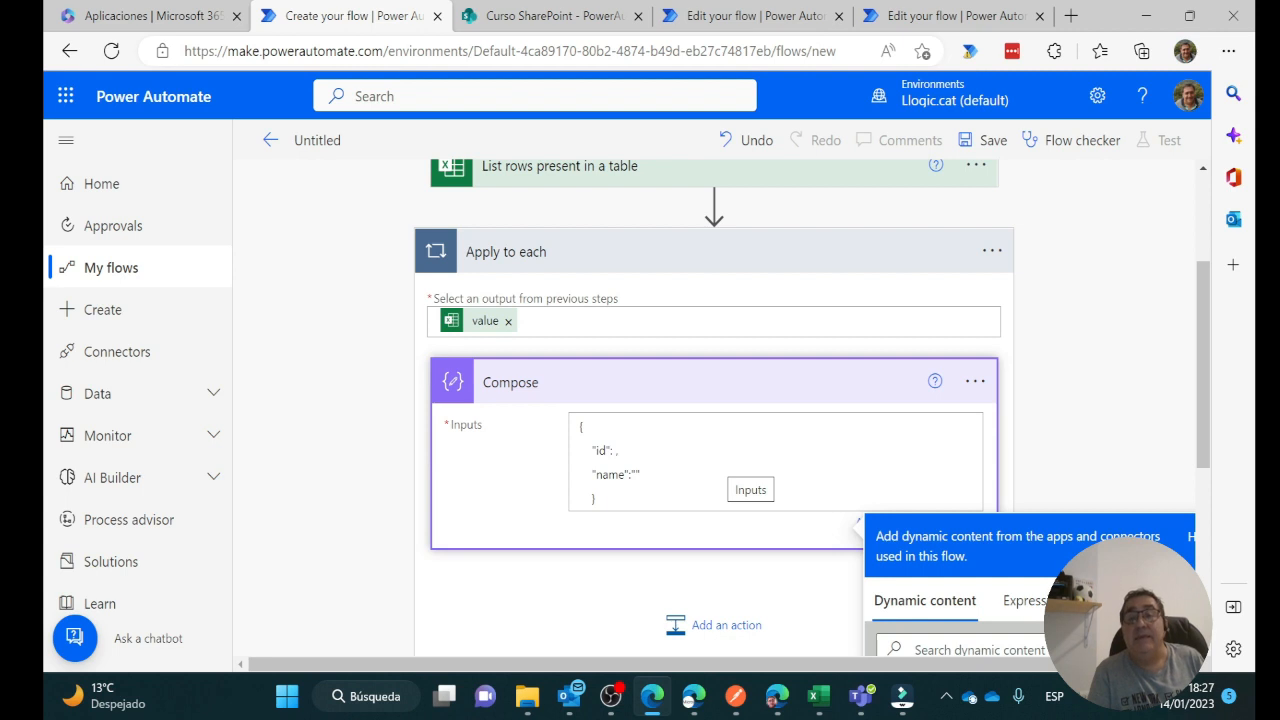
# Insert each row's id and name dynamic tokens into the Compose JSON
pyautogui.scroll(-6, 1057, 451)
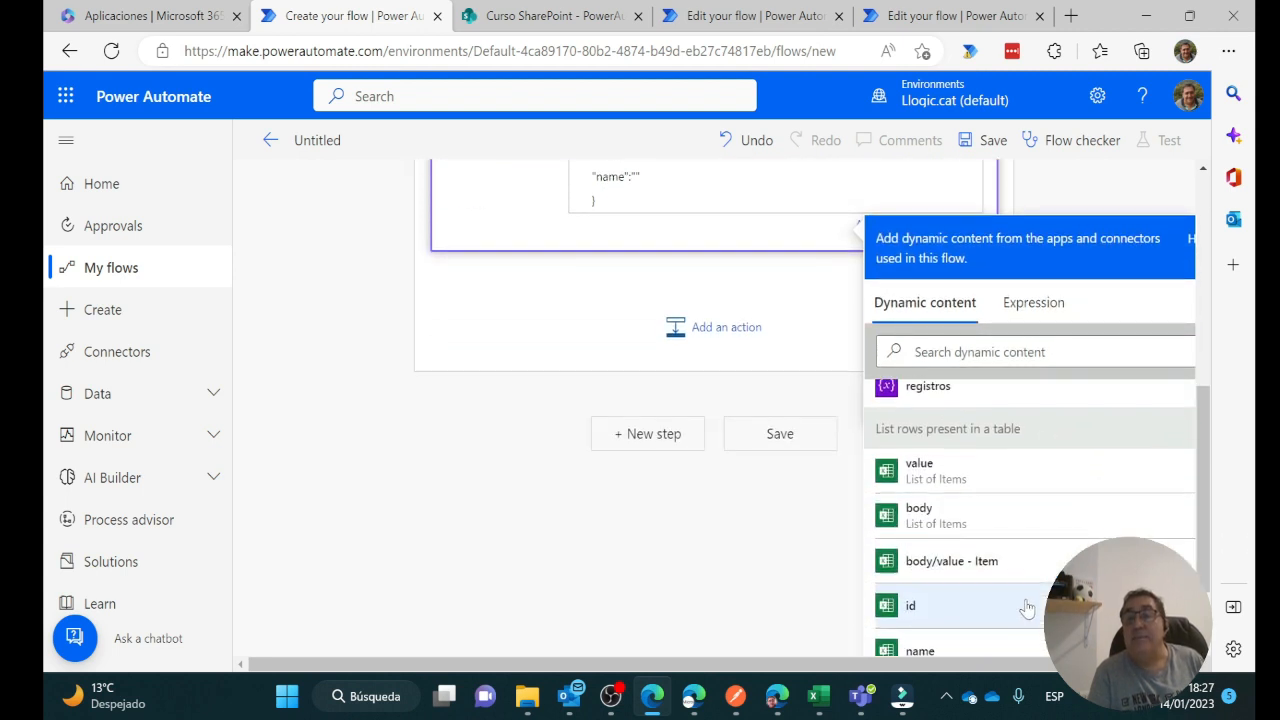
pyautogui.click(953, 616)
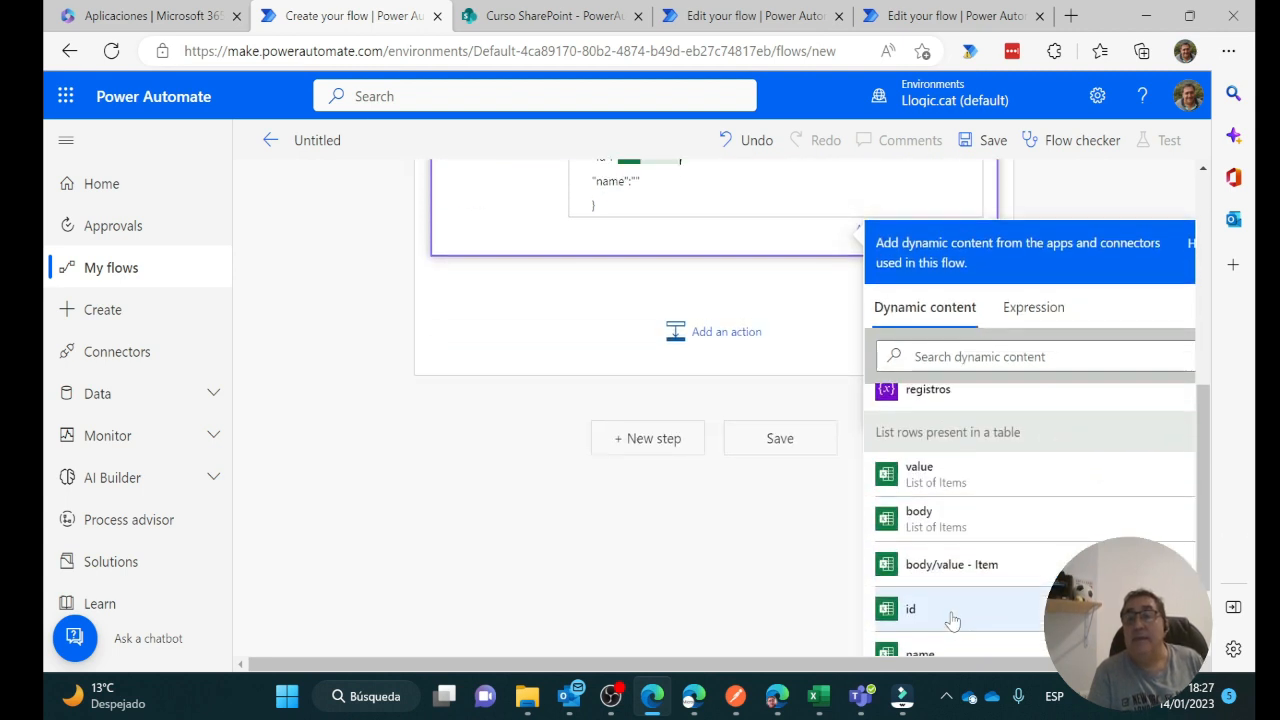
pyautogui.scroll(2, 745, 525)
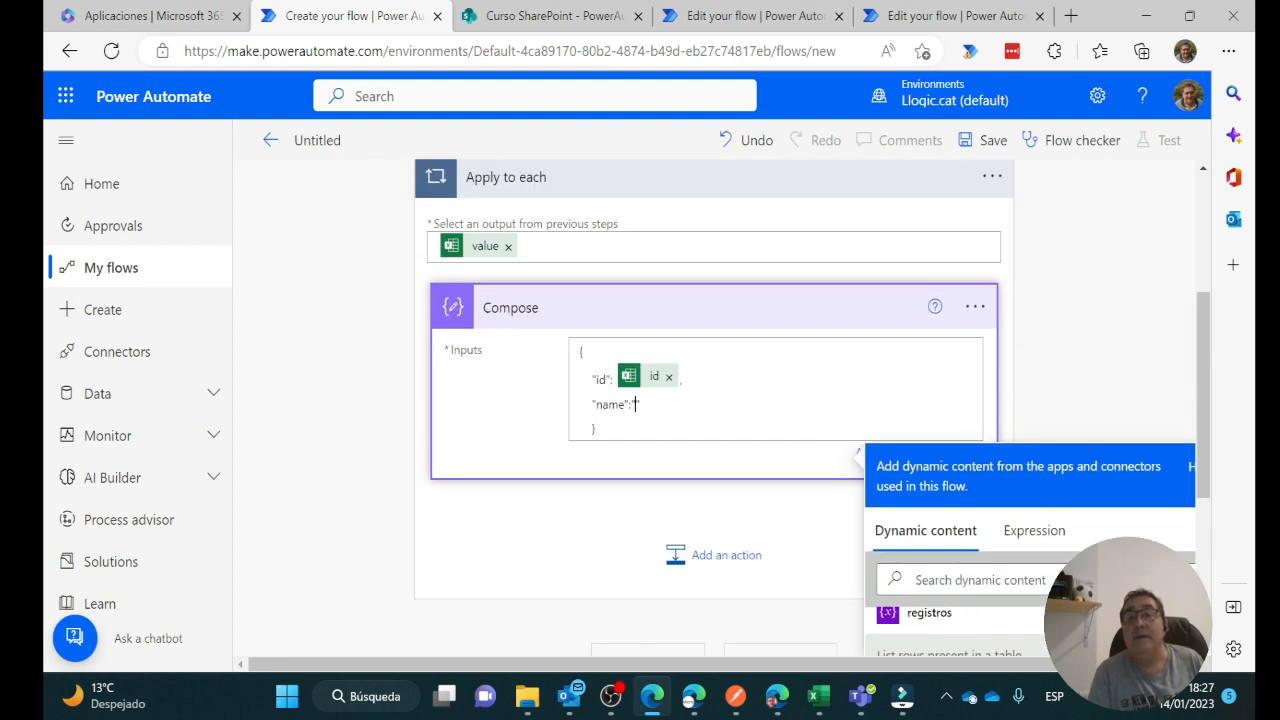
pyautogui.scroll(-3, 760, 560)
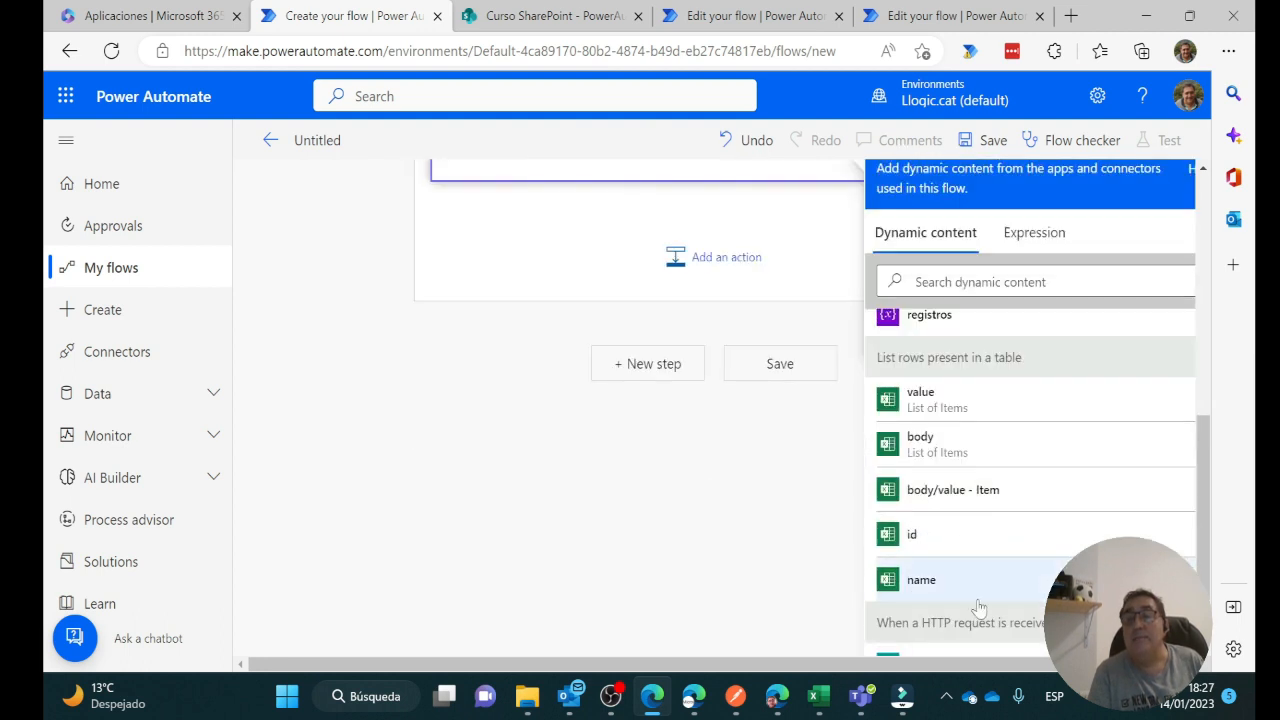
pyautogui.click(925, 585)
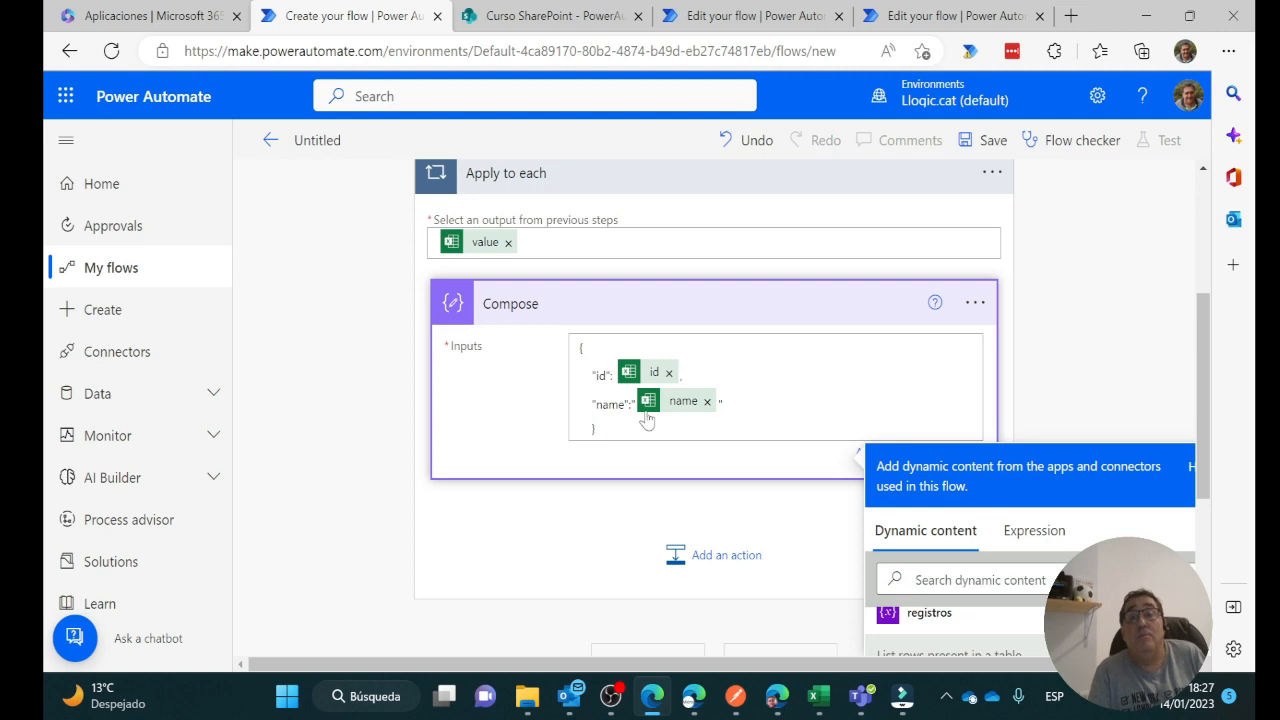
pyautogui.scroll(-2, 720, 450)
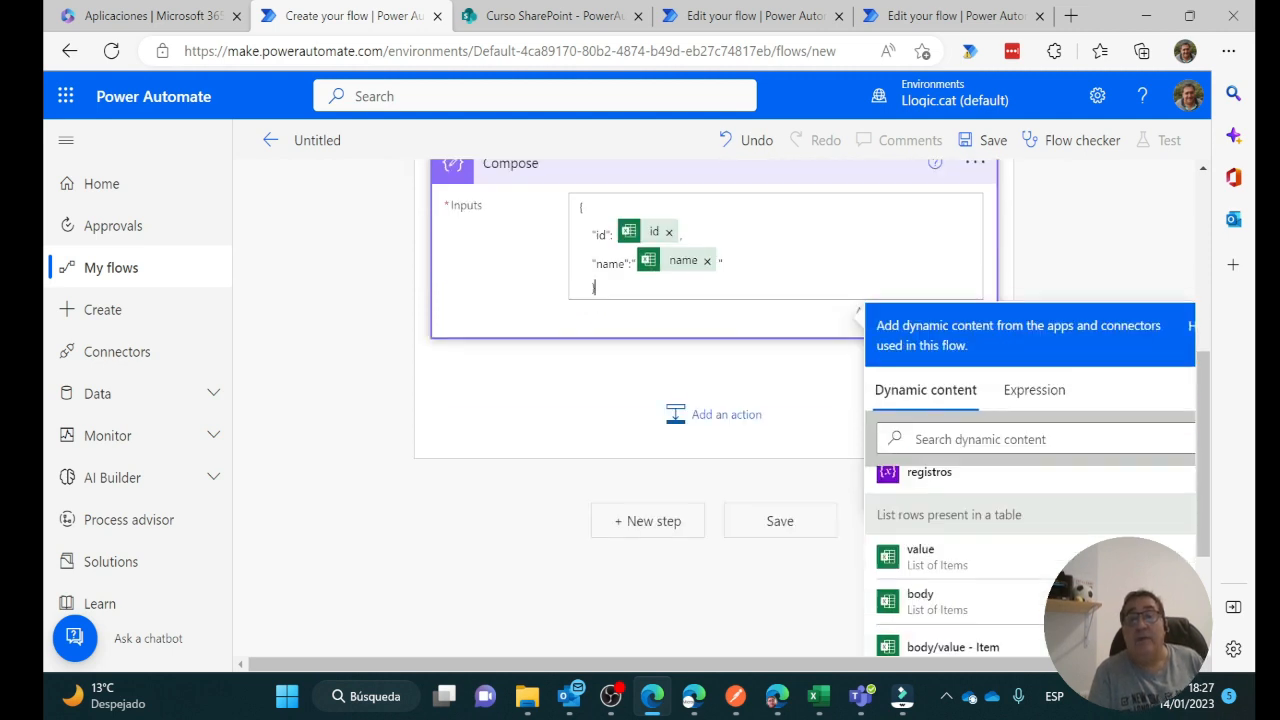
pyautogui.scroll(3, 720, 450)
pyautogui.scroll(-2, 712, 490)
pyautogui.scroll(1, 709, 494)
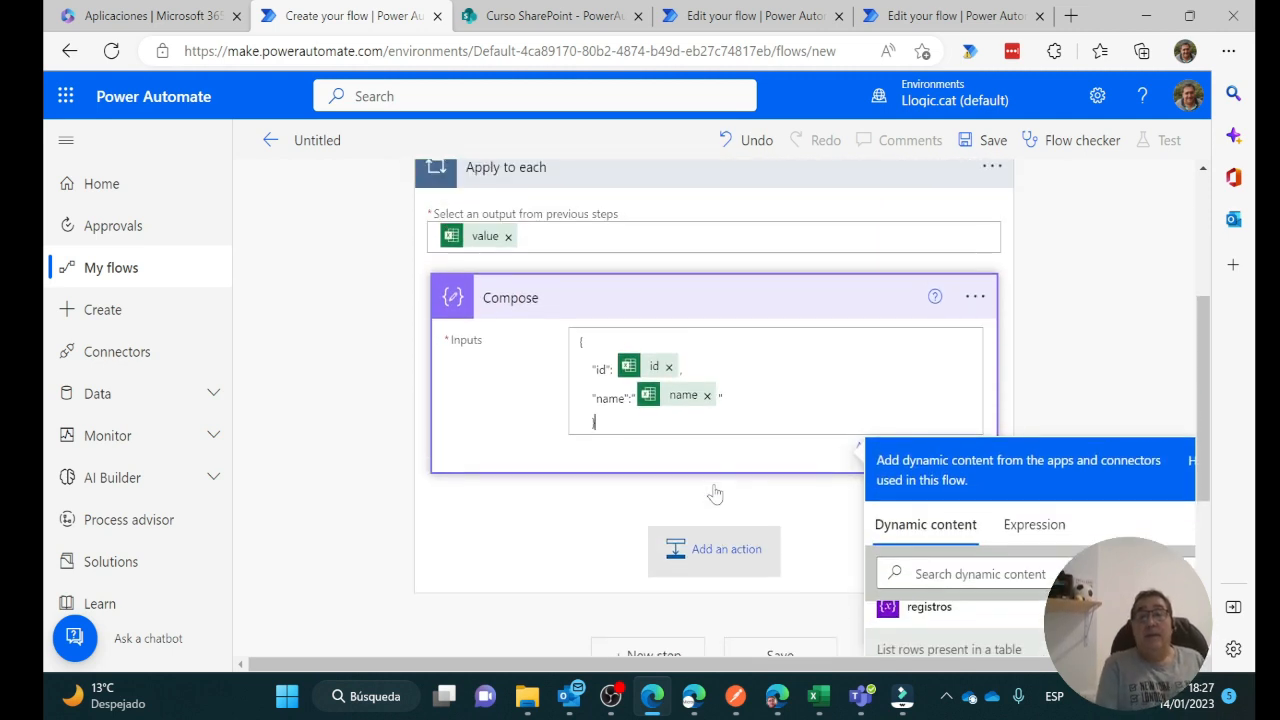
pyautogui.click(1120, 383)
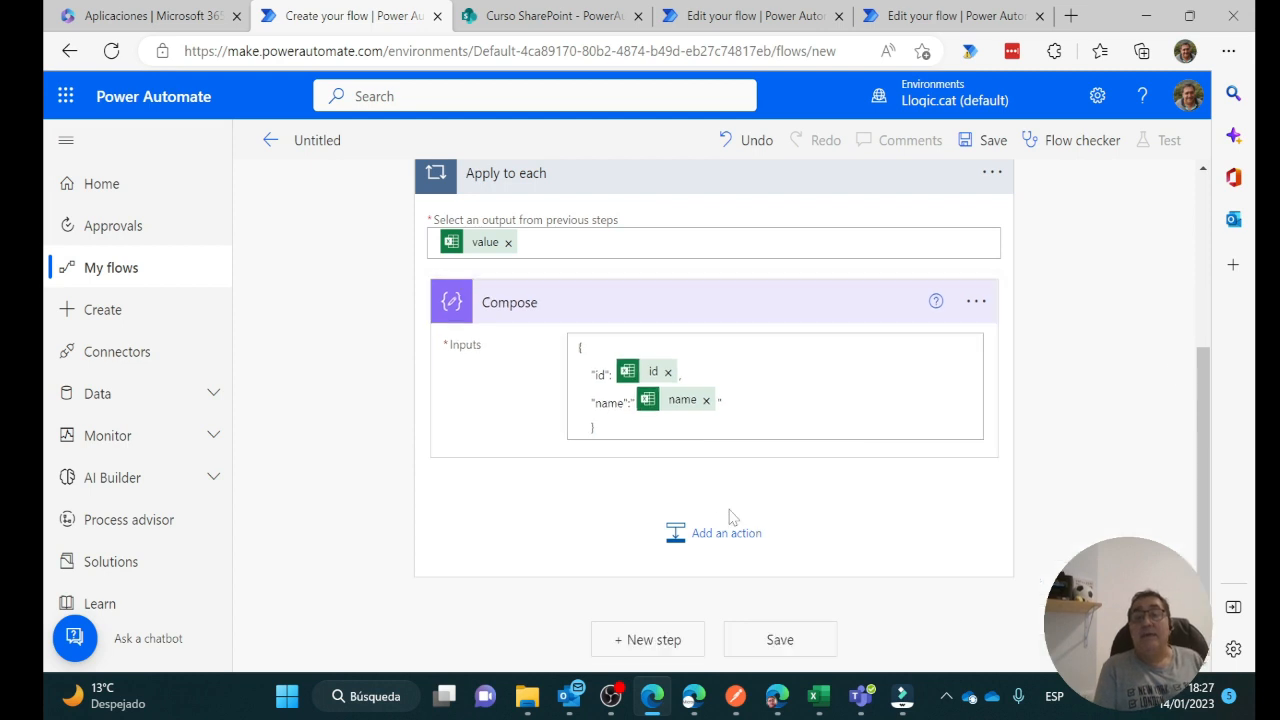
pyautogui.scroll(1, 495, 190)
pyautogui.scroll(2, 491, 234)
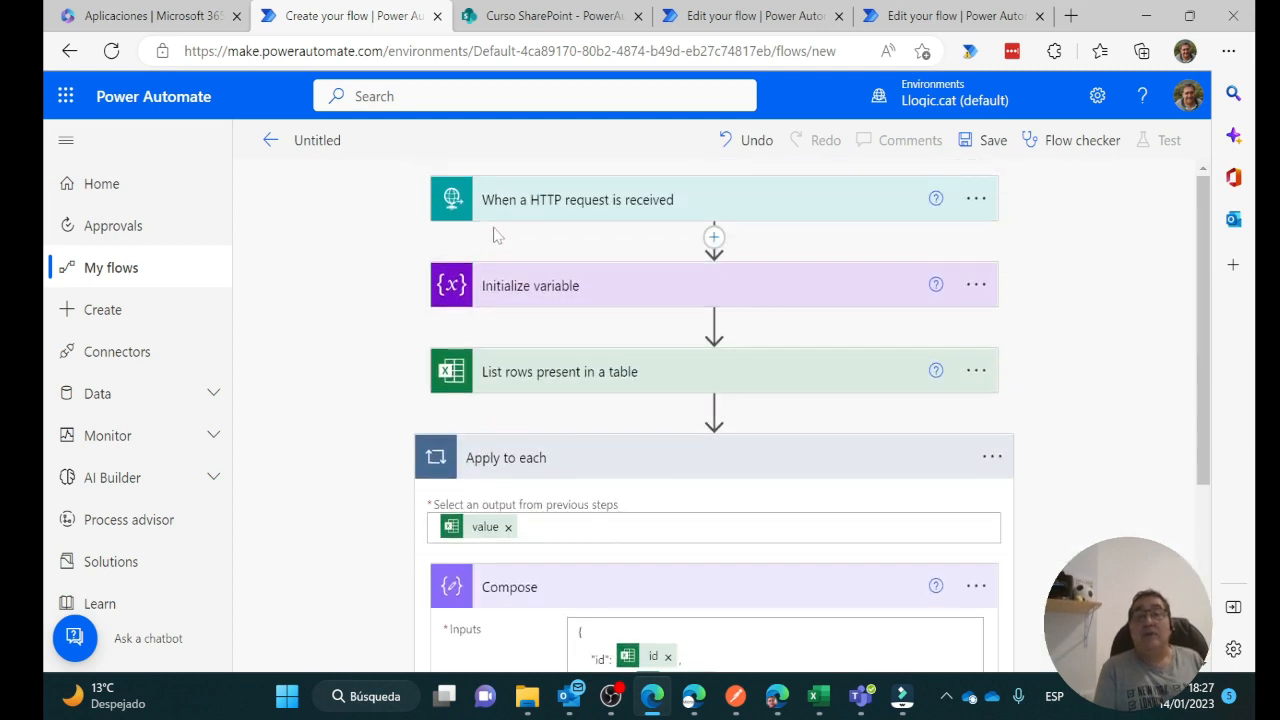
pyautogui.scroll(-3, 737, 517)
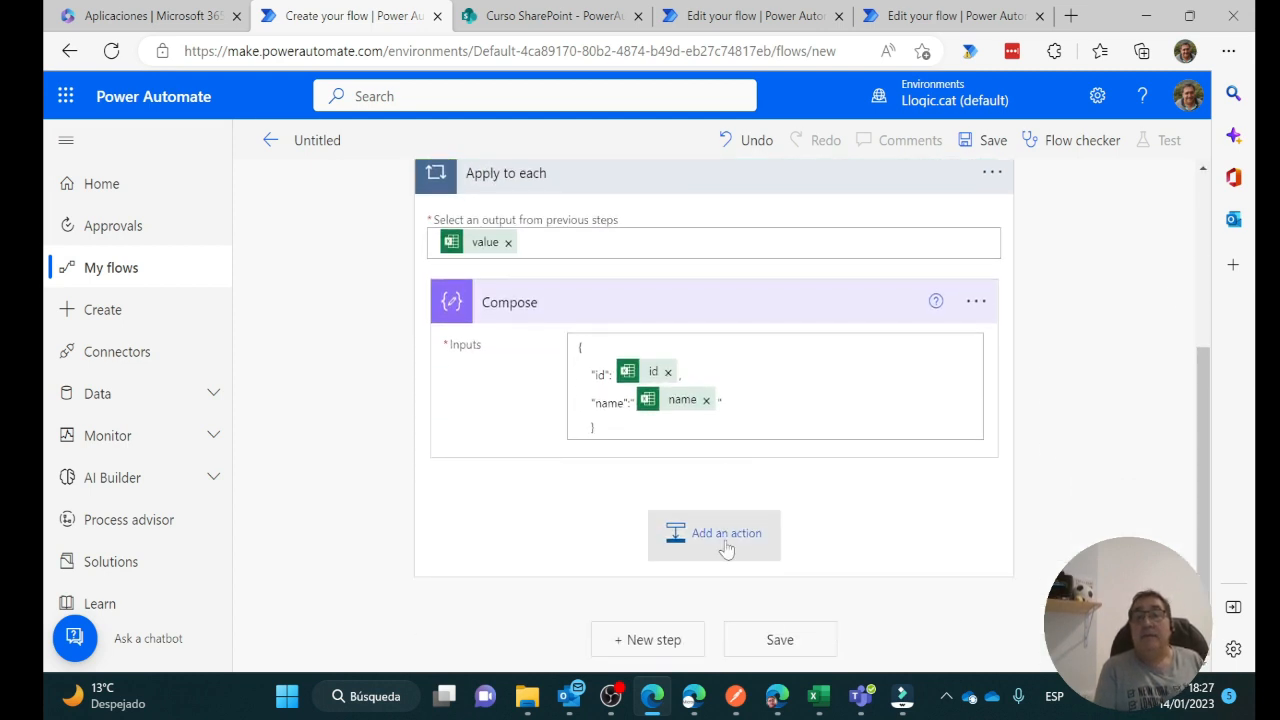
# Add an Append to array variable action inside the loop adding Compose Outputs to registros
pyautogui.click(718, 540)
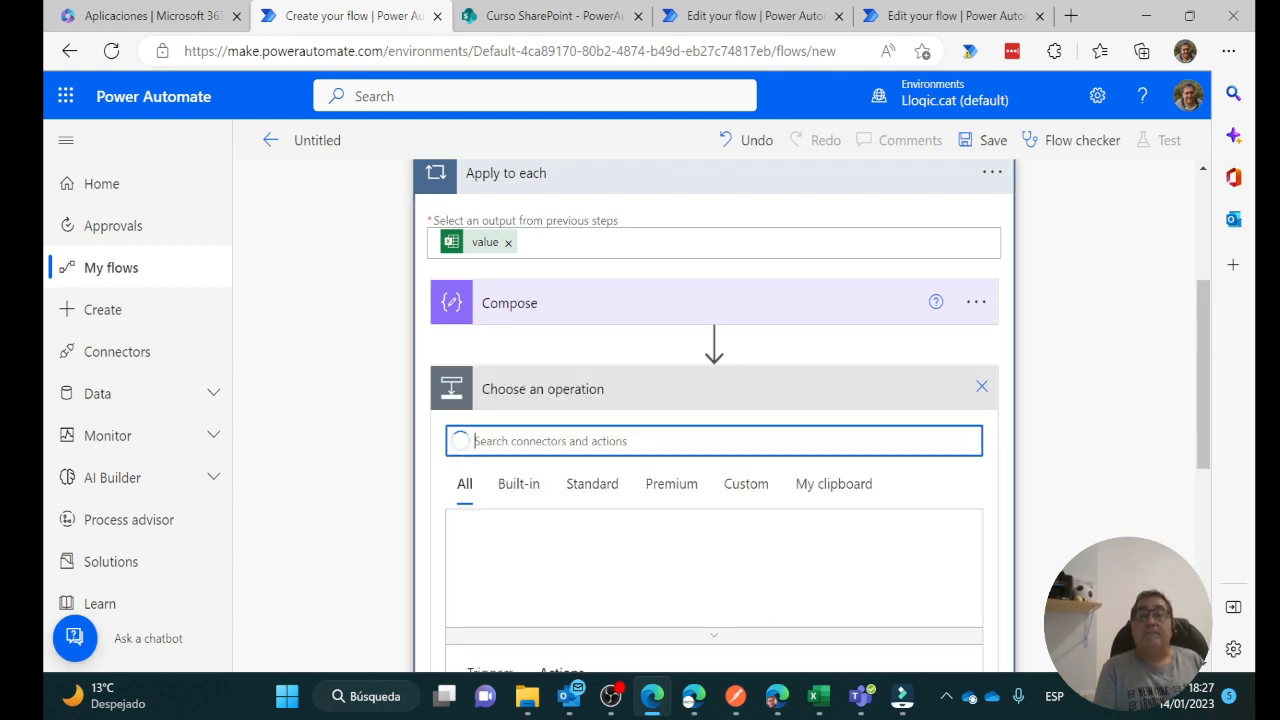
pyautogui.write('array')
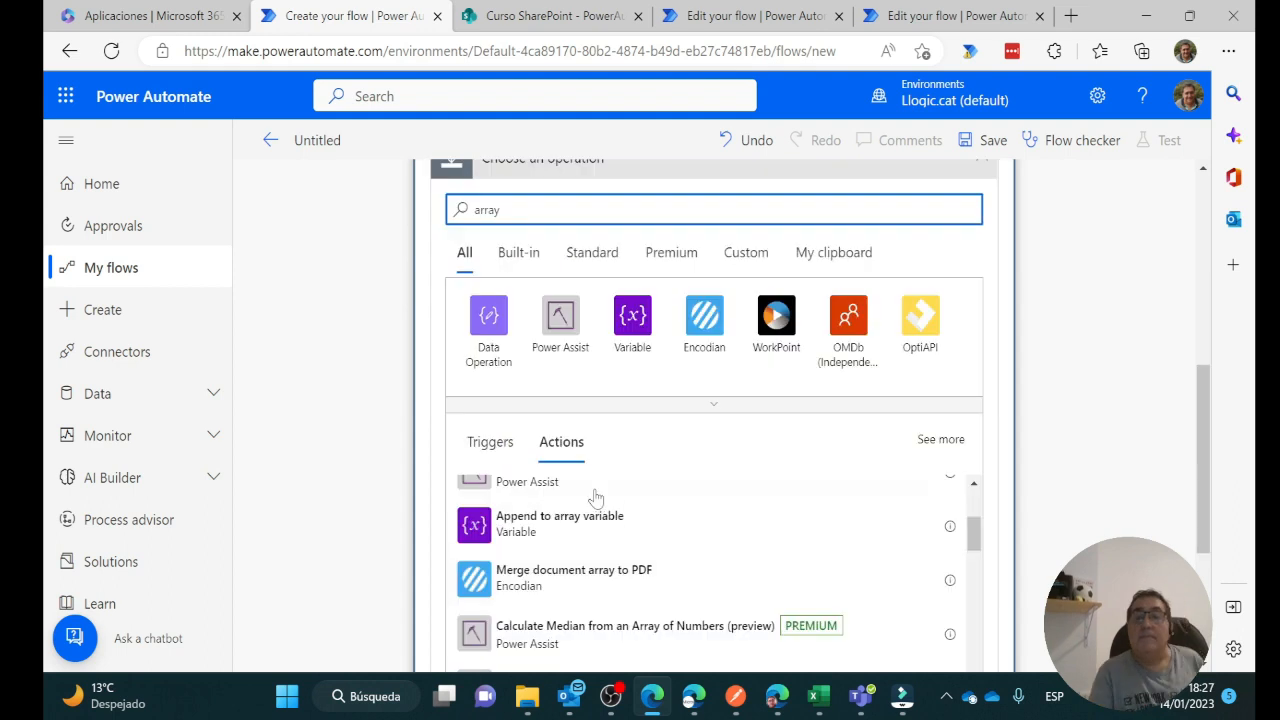
pyautogui.click(533, 533)
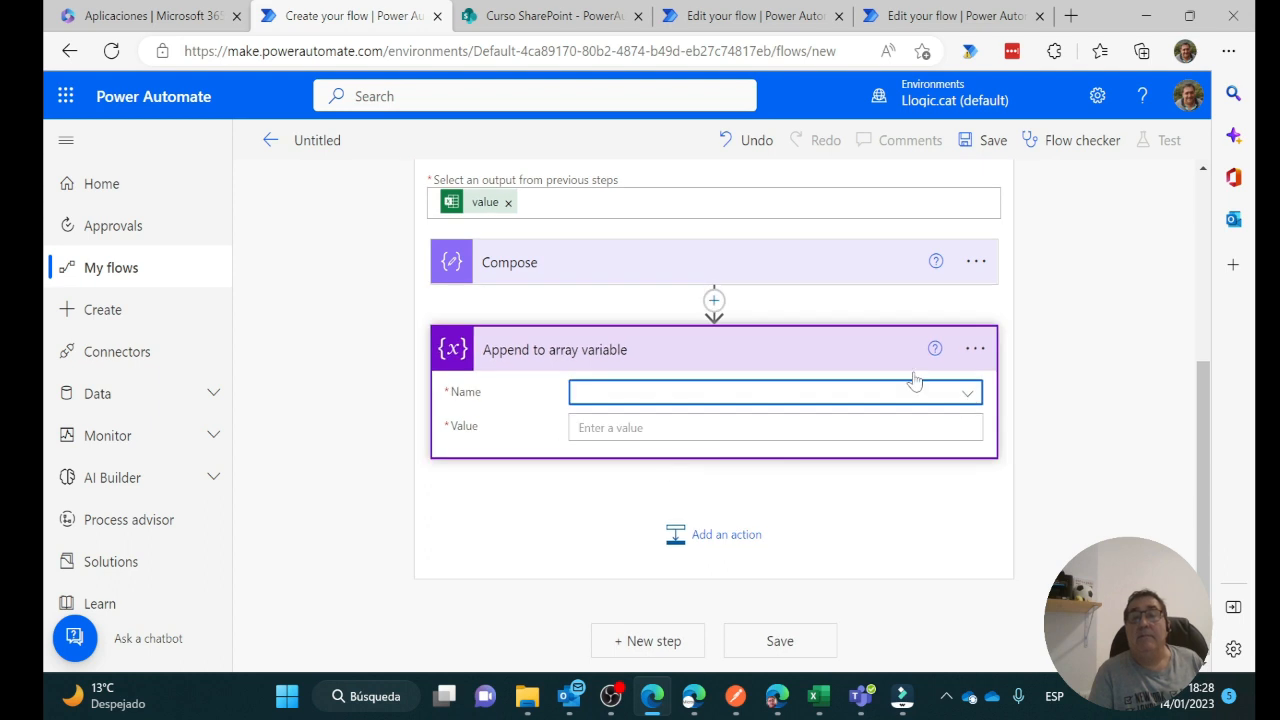
pyautogui.click(967, 394)
pyautogui.click(686, 460)
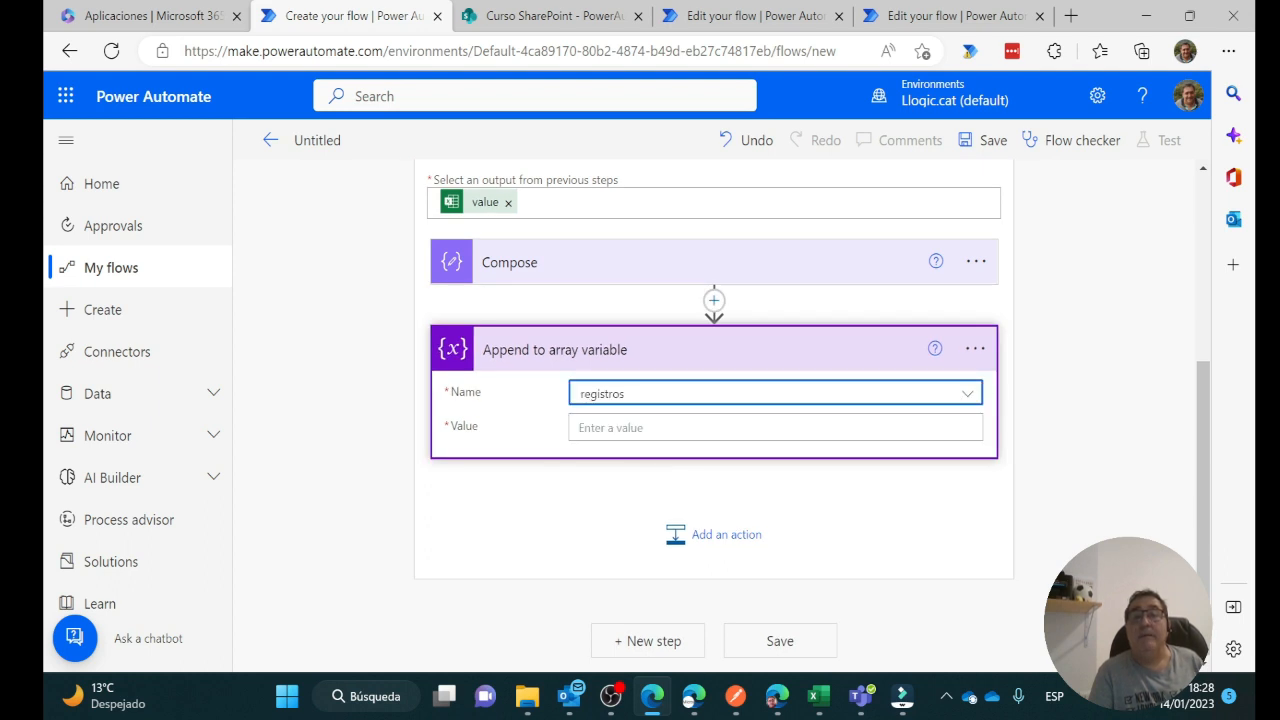
pyautogui.click(642, 428)
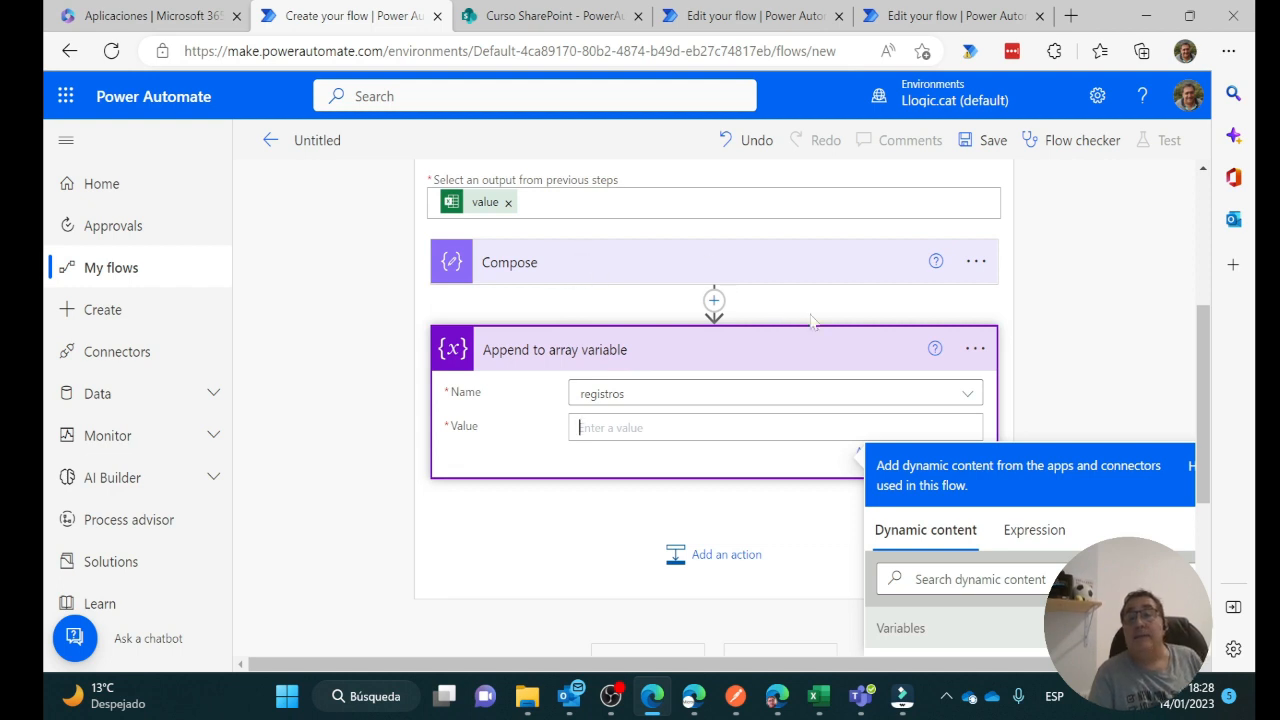
pyautogui.scroll(-2, 815, 322)
pyautogui.click(927, 607)
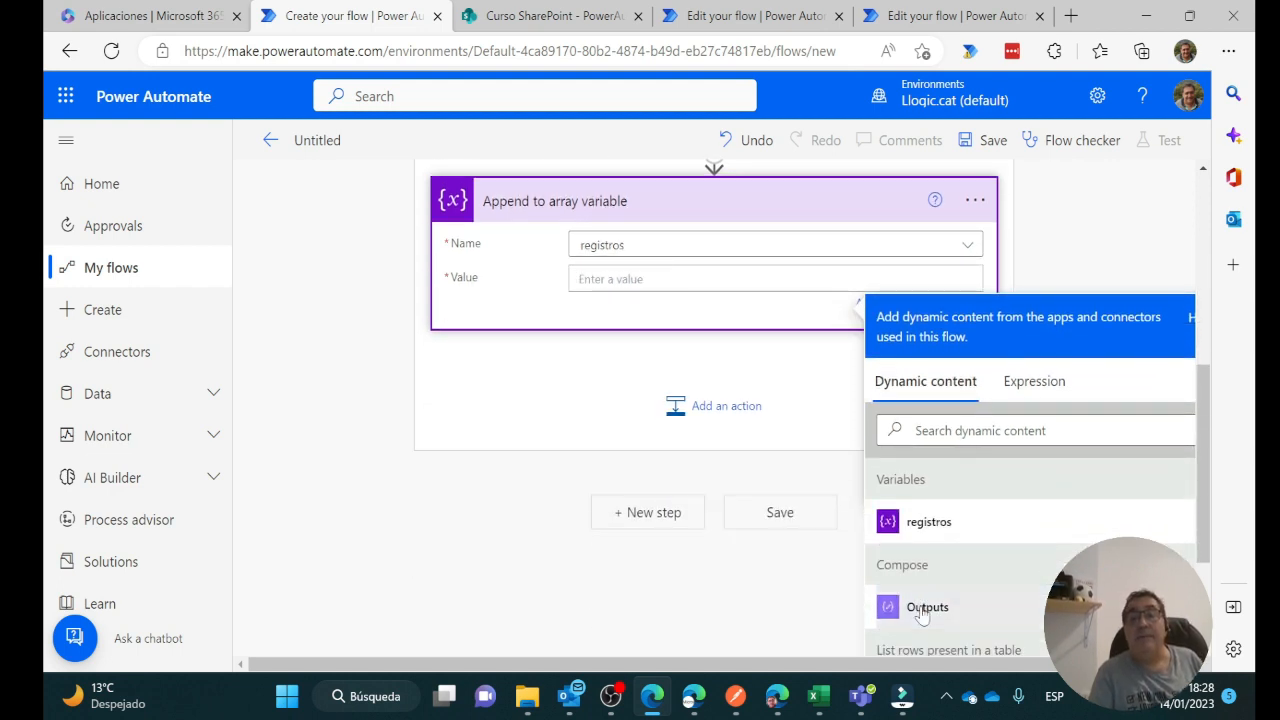
pyautogui.scroll(5, 632, 345)
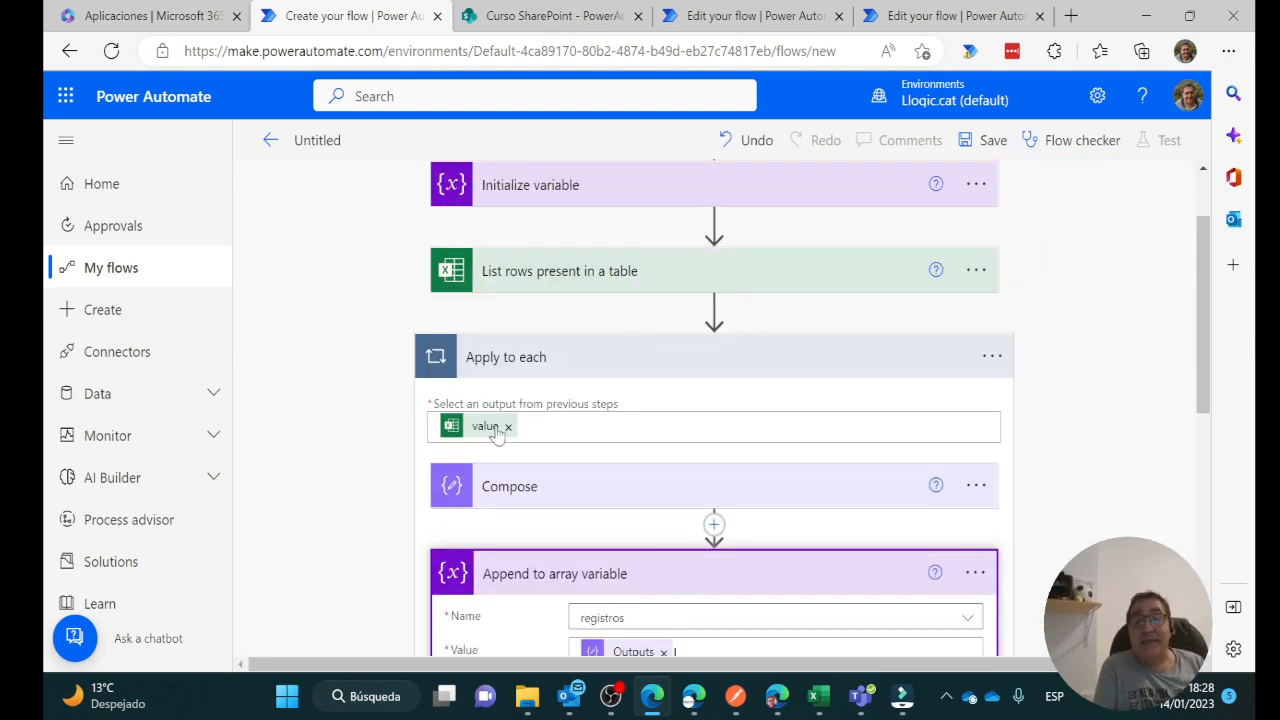
pyautogui.moveTo(496, 431)
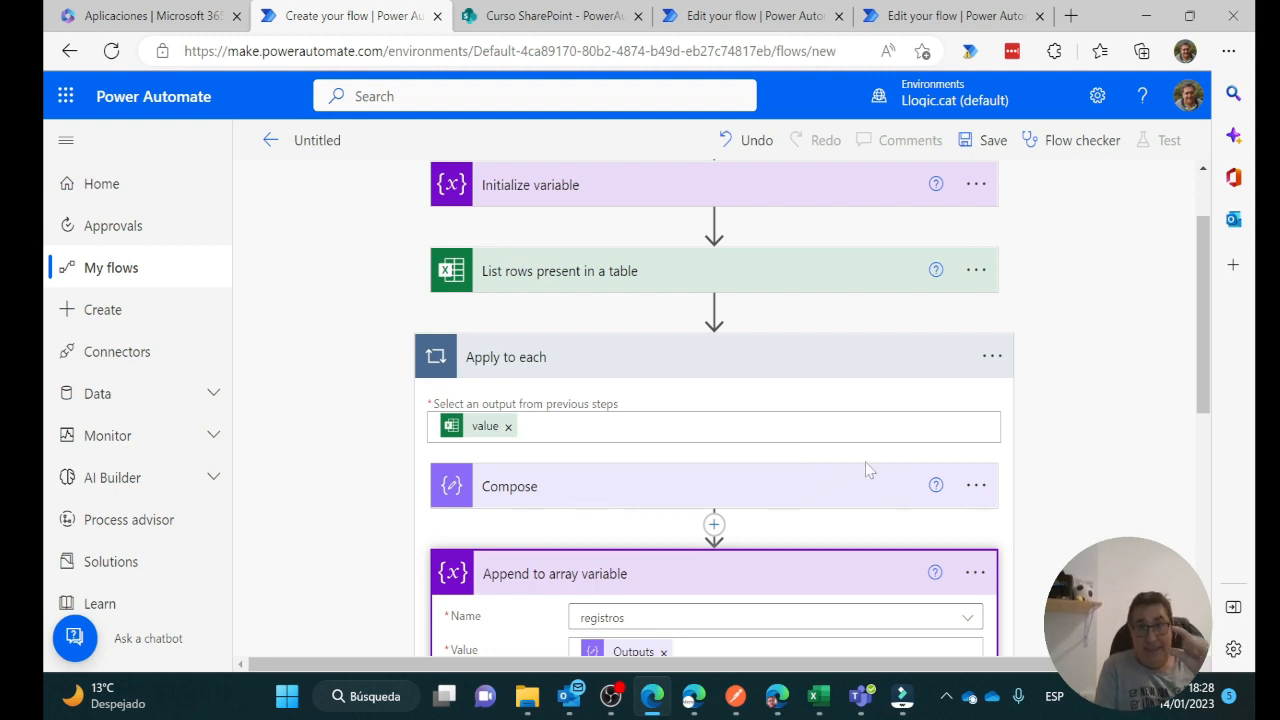
pyautogui.scroll(-2, 866, 466)
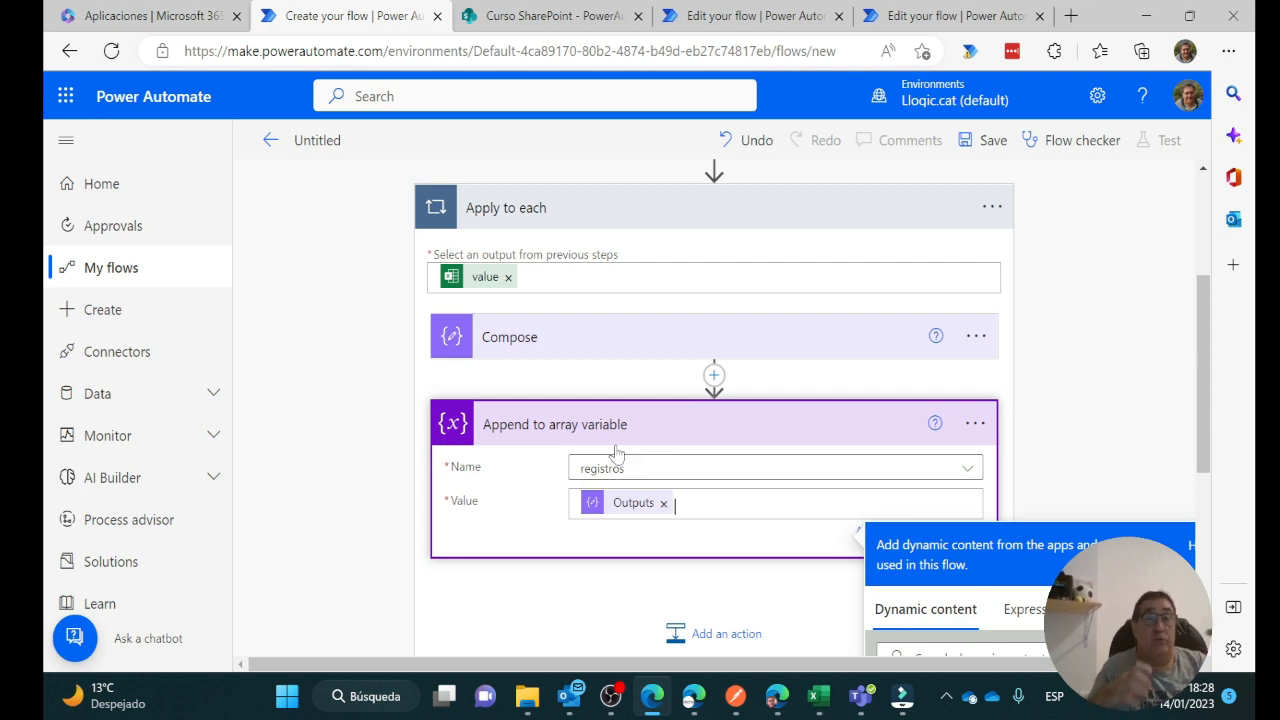
pyautogui.scroll(-3, 617, 453)
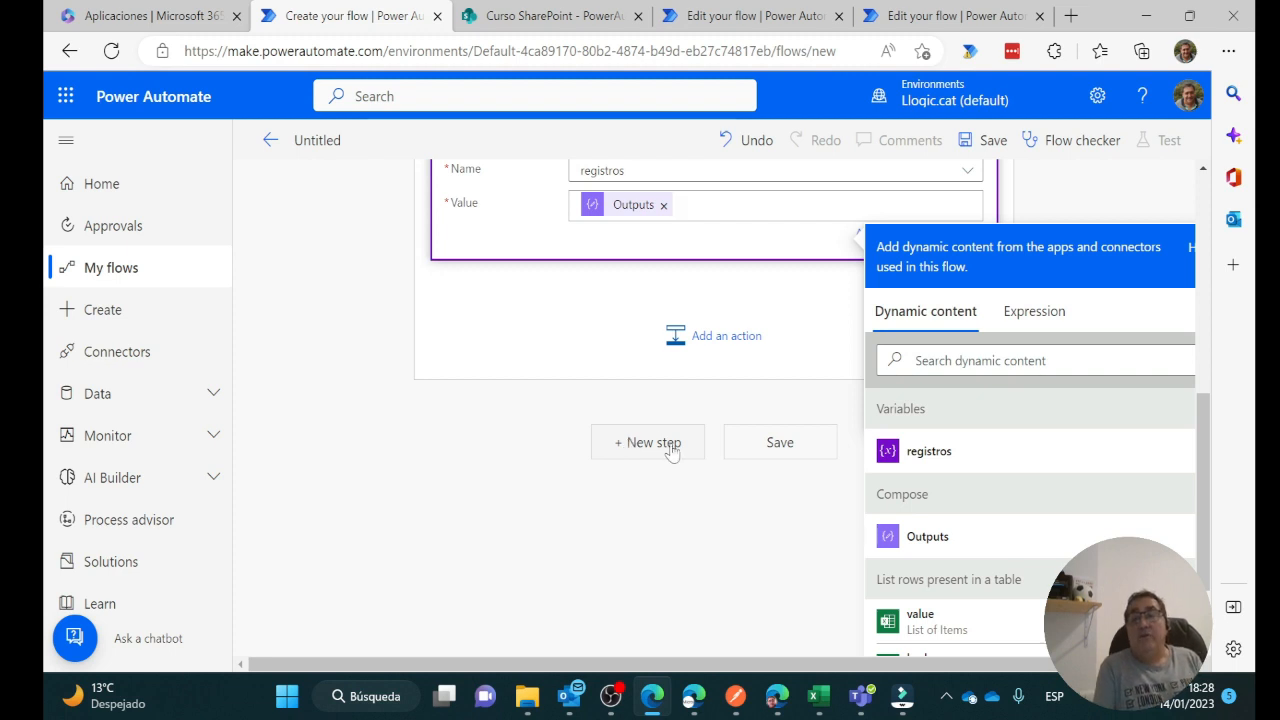
# Add a Request connector Response action with Status Code 200 and registros as the Body
pyautogui.click(650, 442)
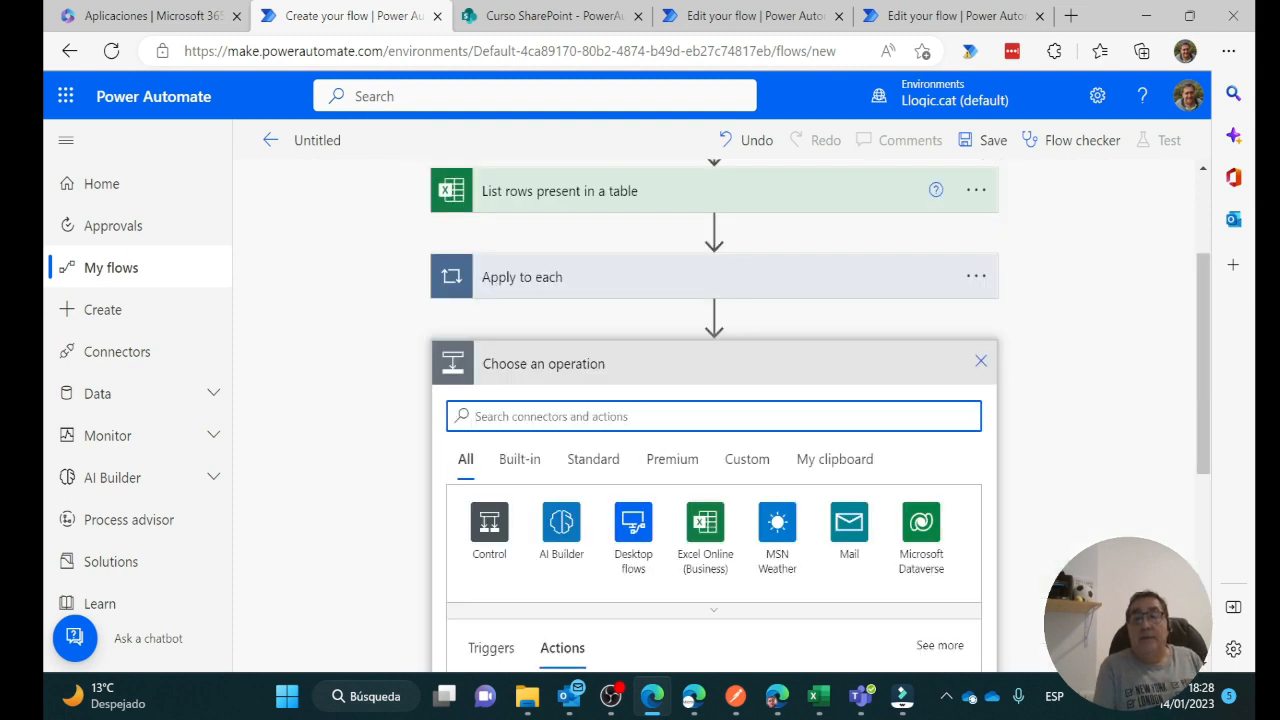
pyautogui.write('req')
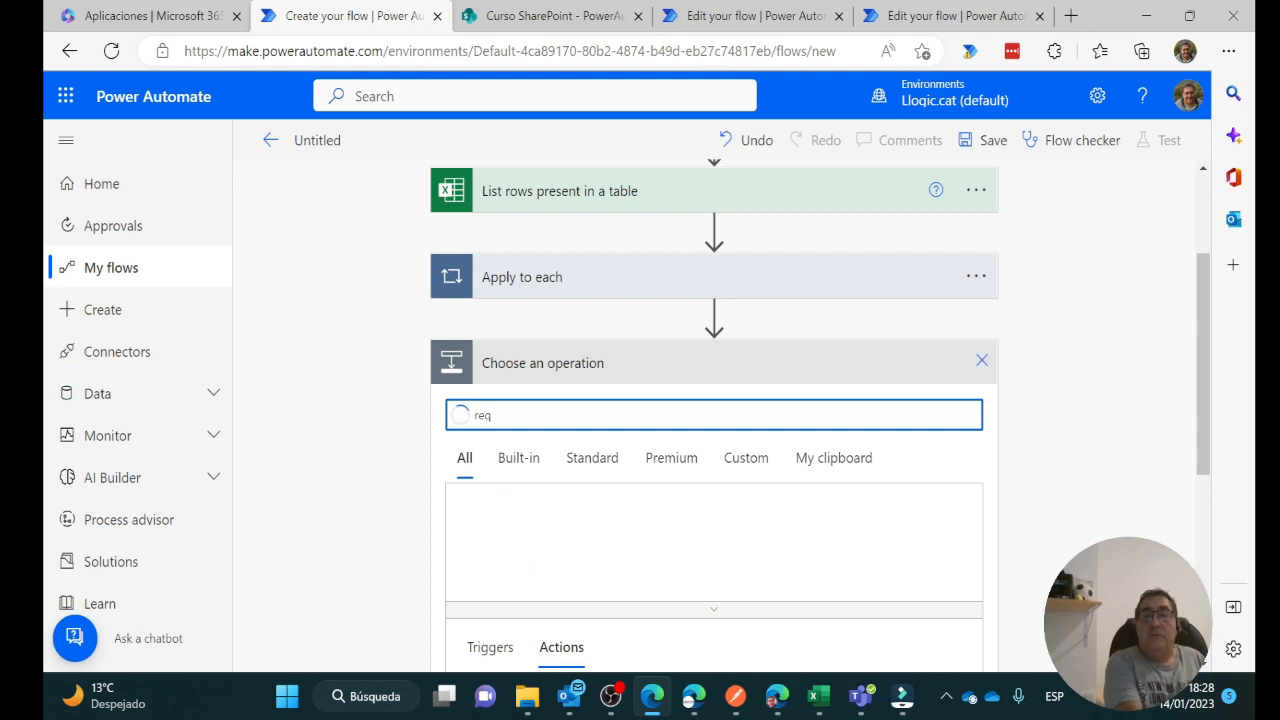
pyautogui.write('uest')
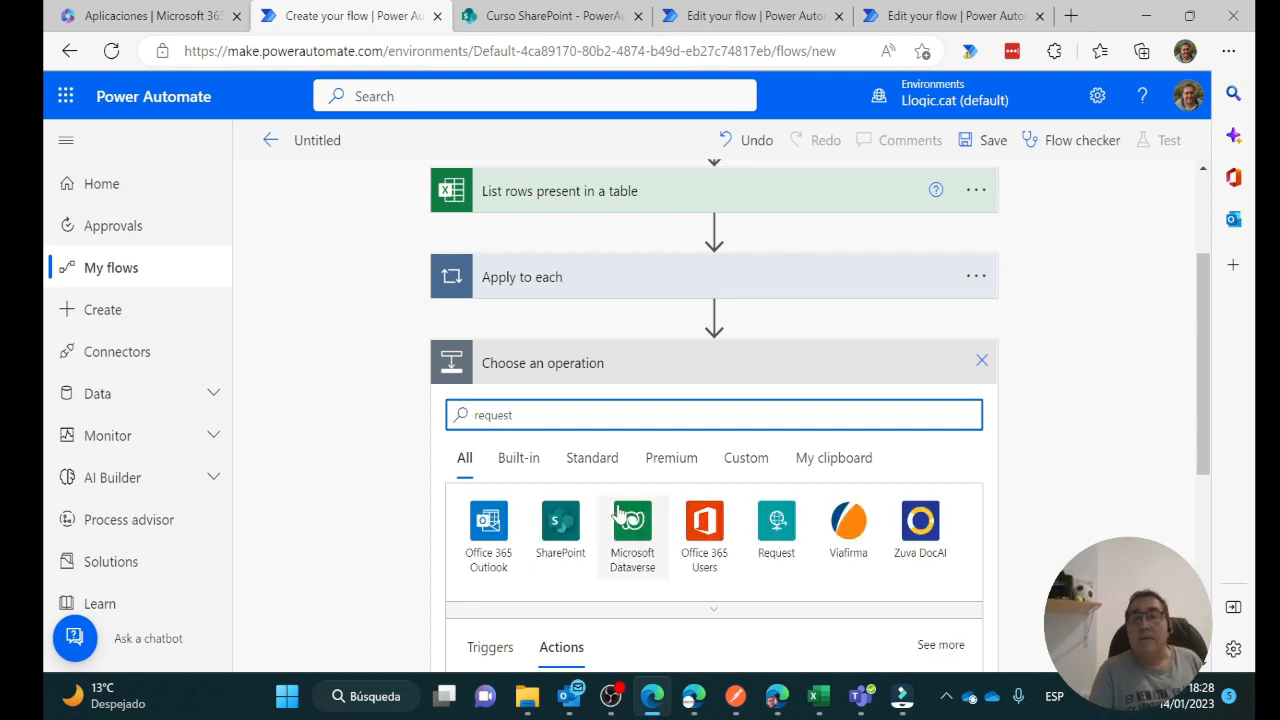
pyautogui.click(776, 521)
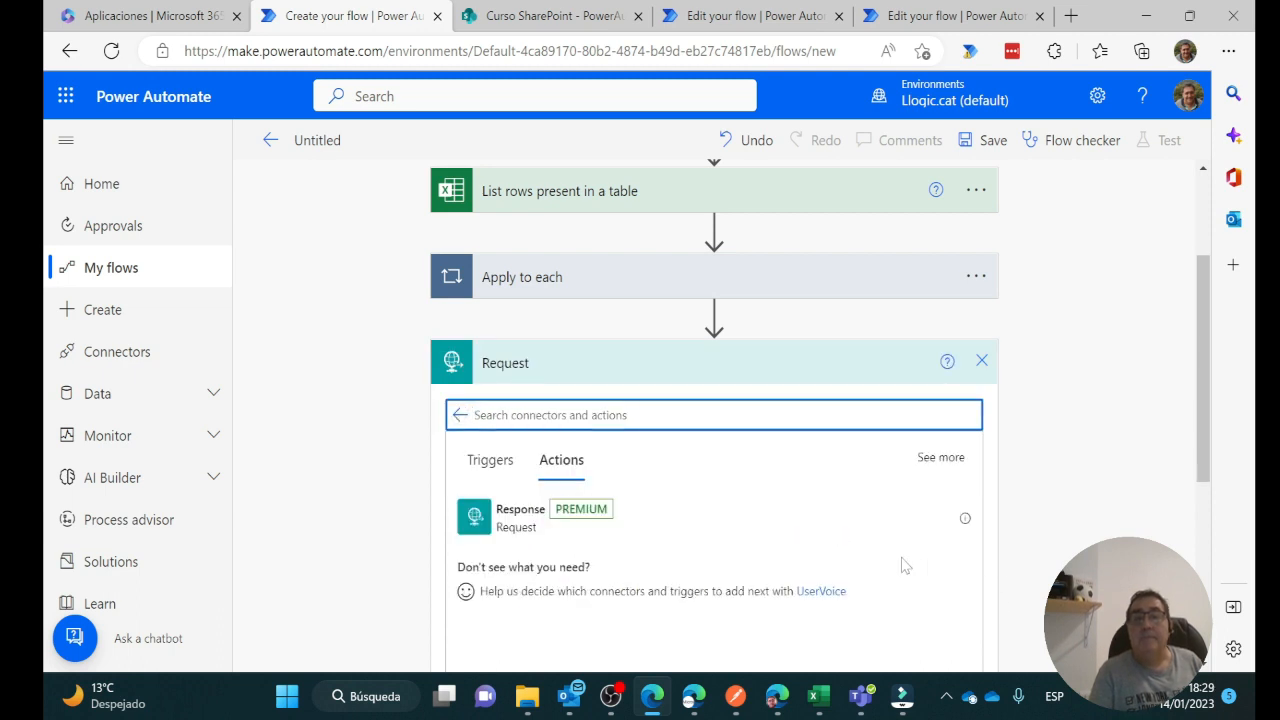
pyautogui.click(514, 448)
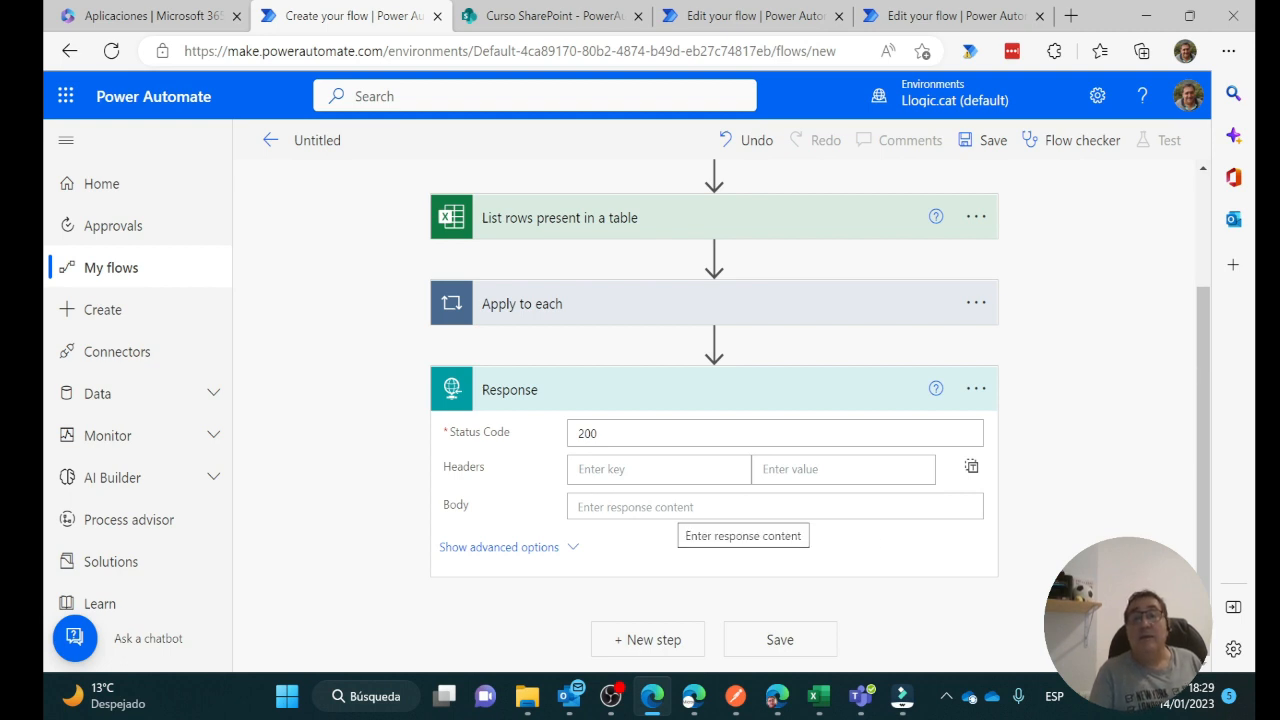
pyautogui.click(743, 507)
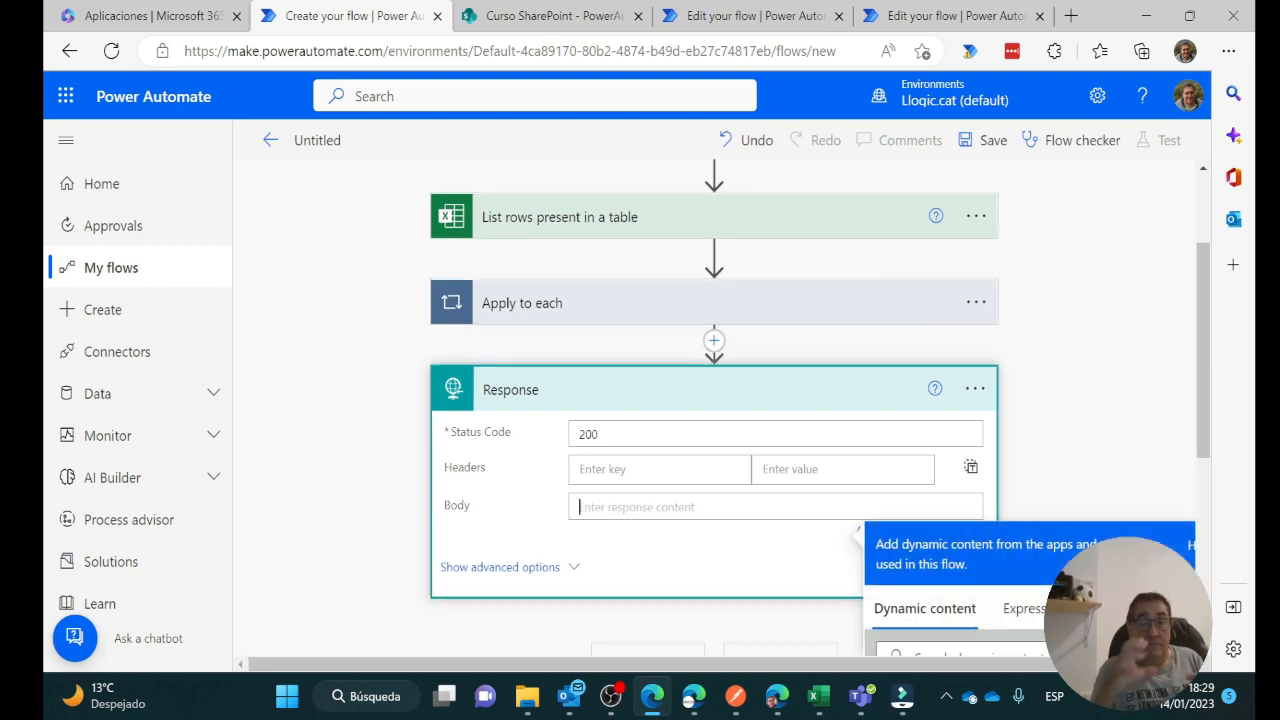
pyautogui.scroll(-2, 800, 405)
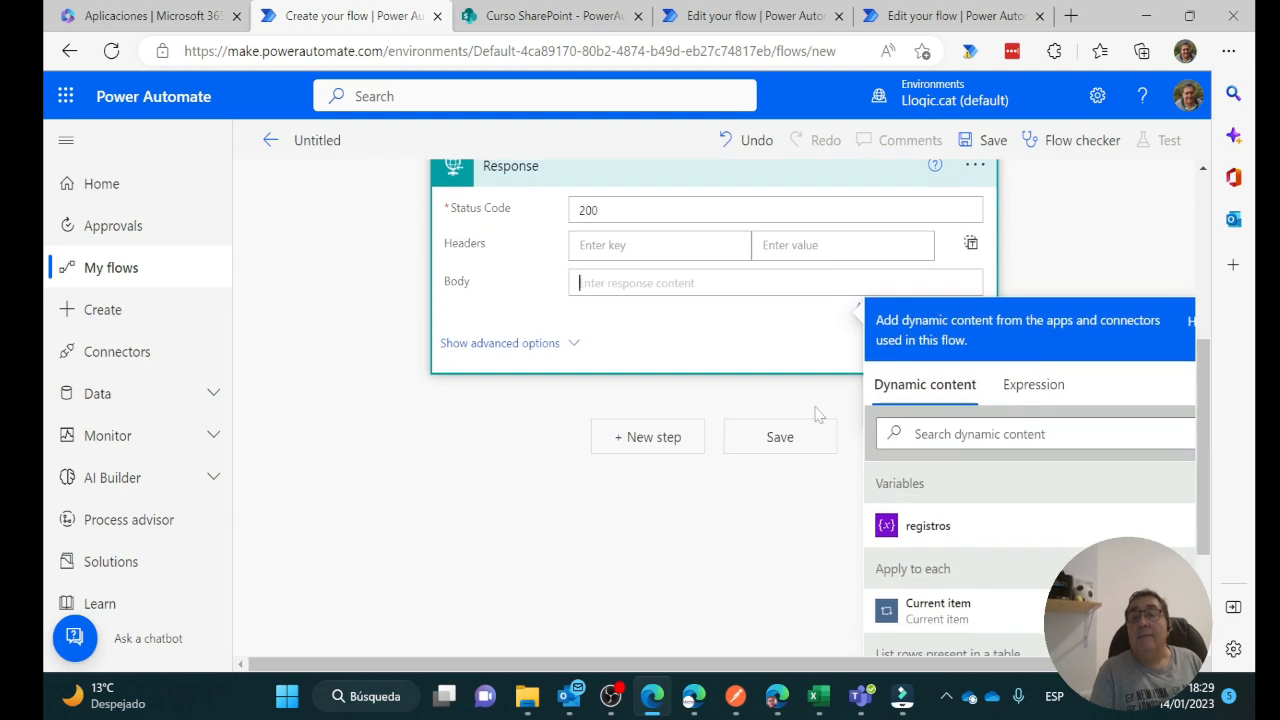
pyautogui.scroll(-2, 815, 413)
pyautogui.scroll(2, 815, 413)
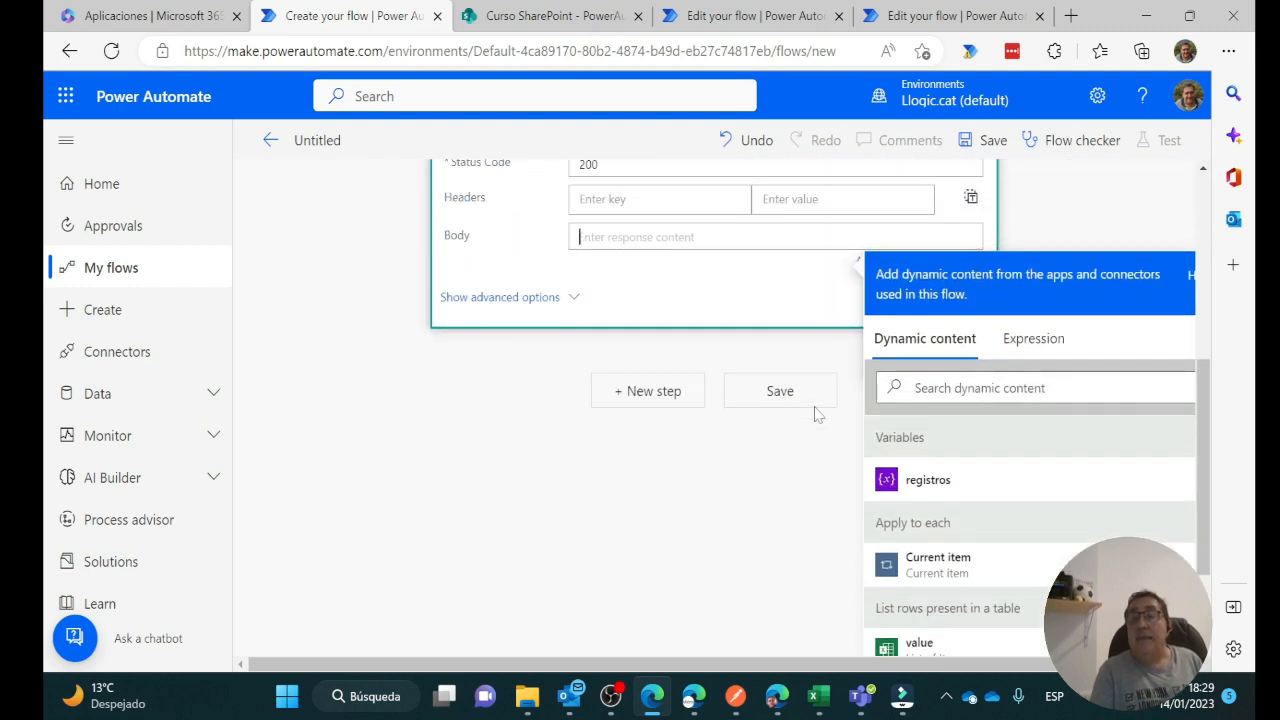
pyautogui.click(910, 482)
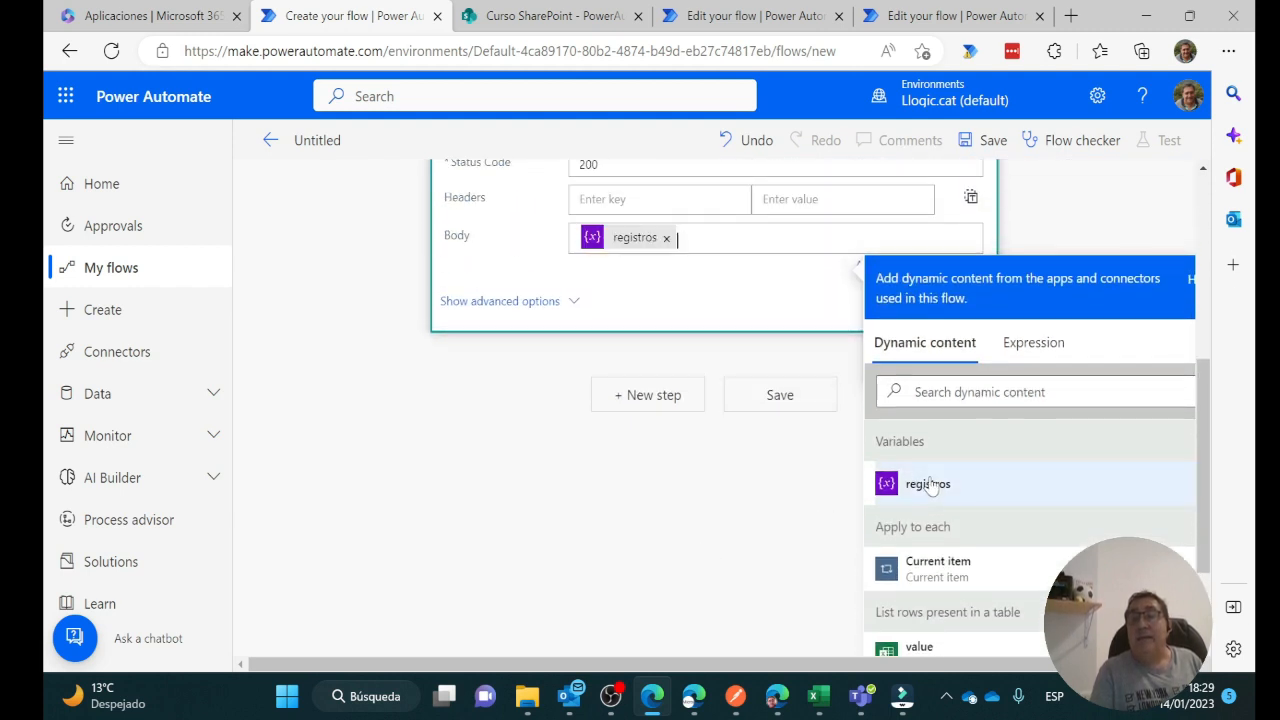
pyautogui.scroll(4, 517, 515)
pyautogui.scroll(-2, 517, 515)
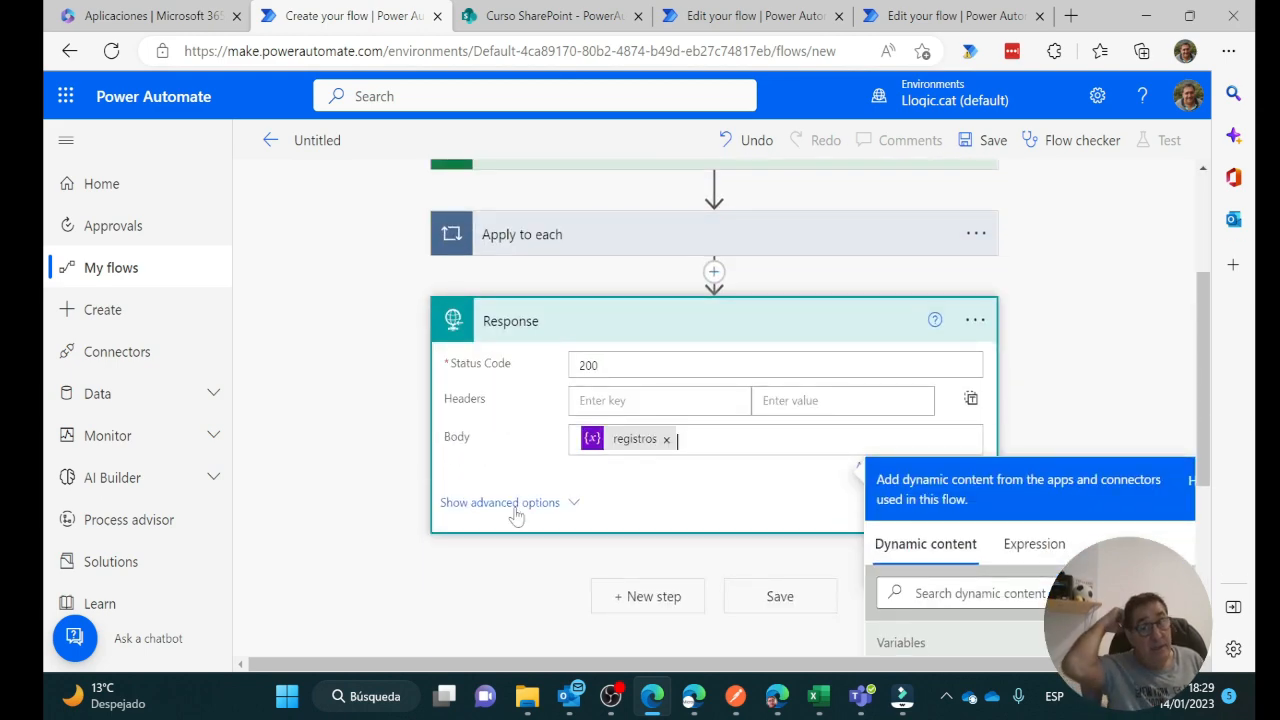
pyautogui.scroll(3, 620, 435)
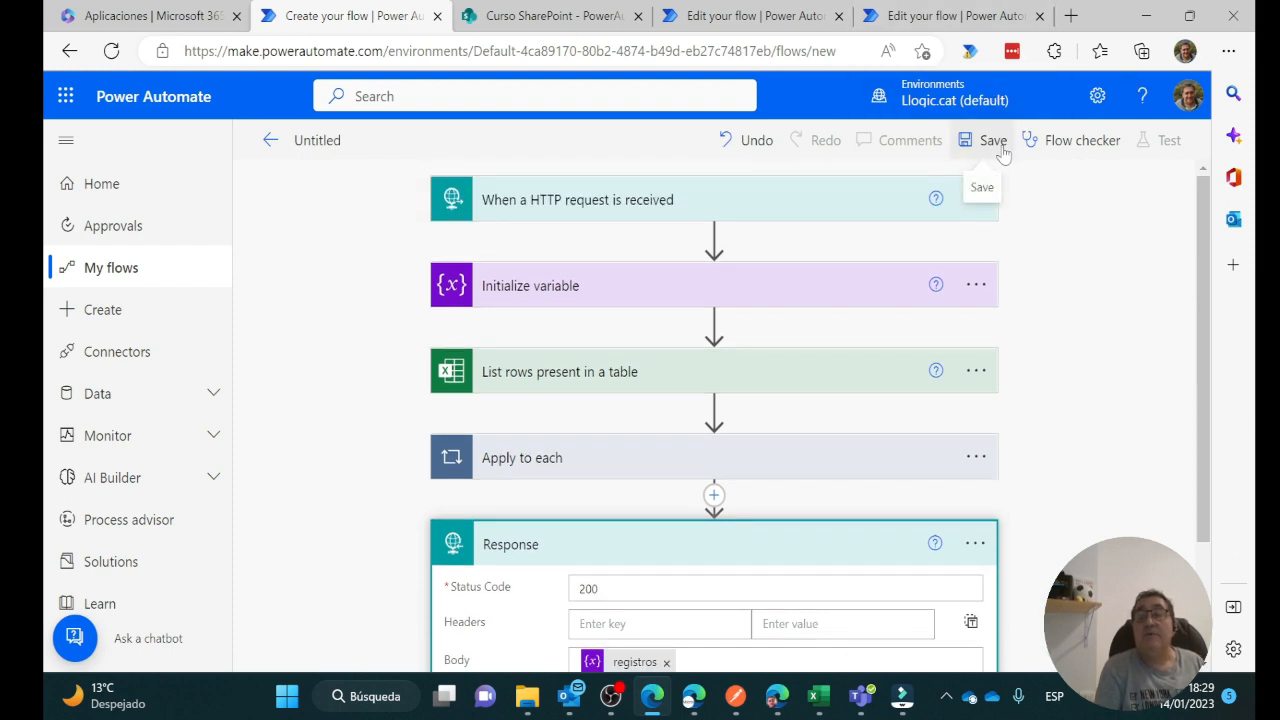
# Save the flow and expand the 'When a HTTP request is received' card to show its POST URL
pyautogui.click(1000, 145)
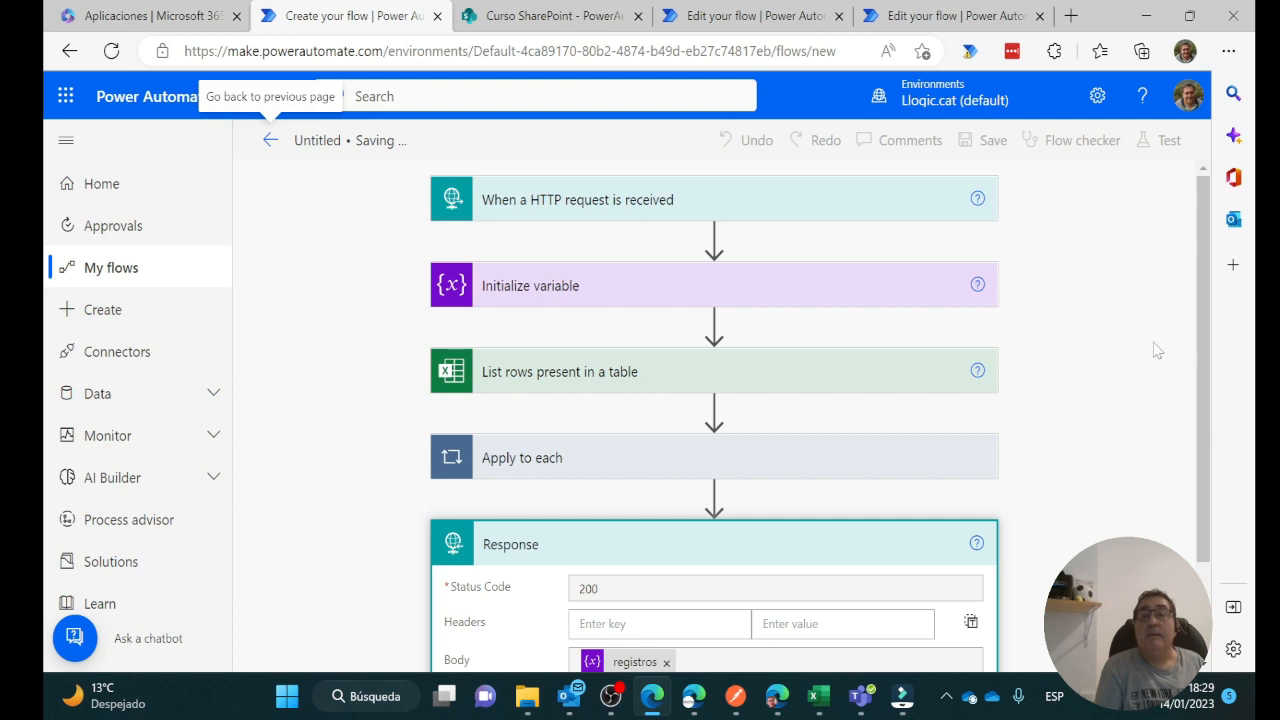
pyautogui.doubleClick(805, 230)
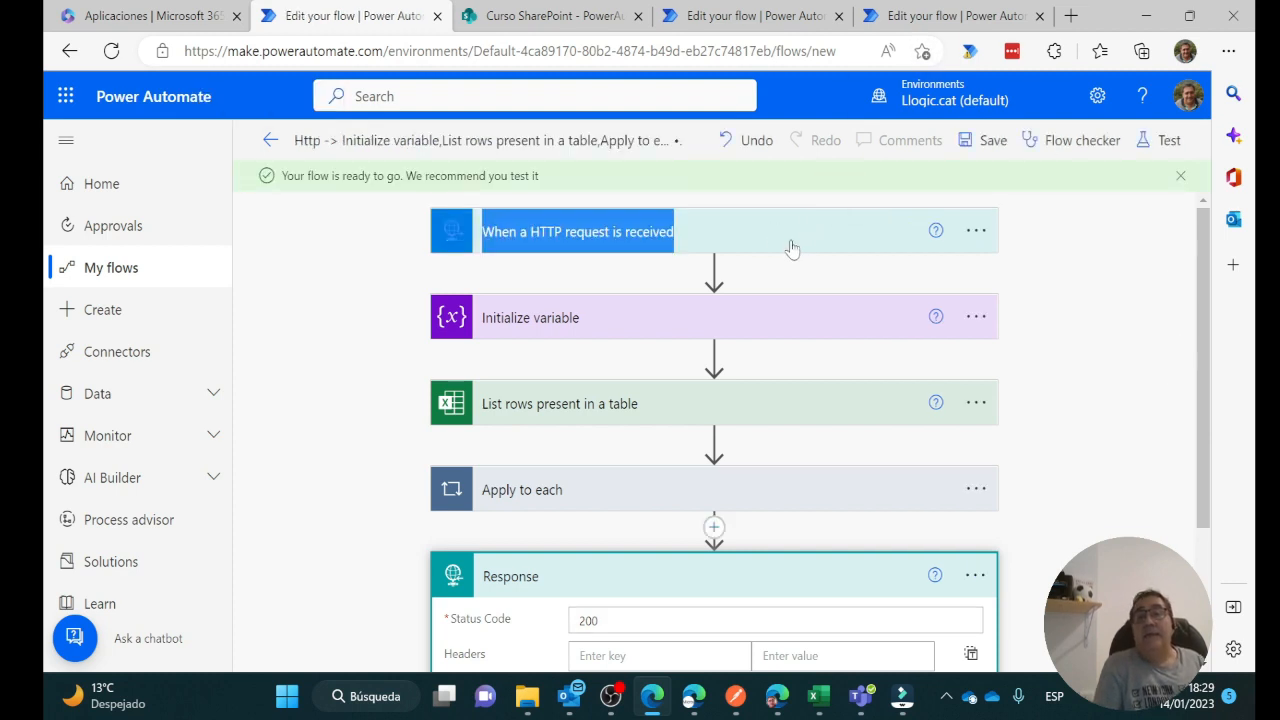
pyautogui.click(787, 248)
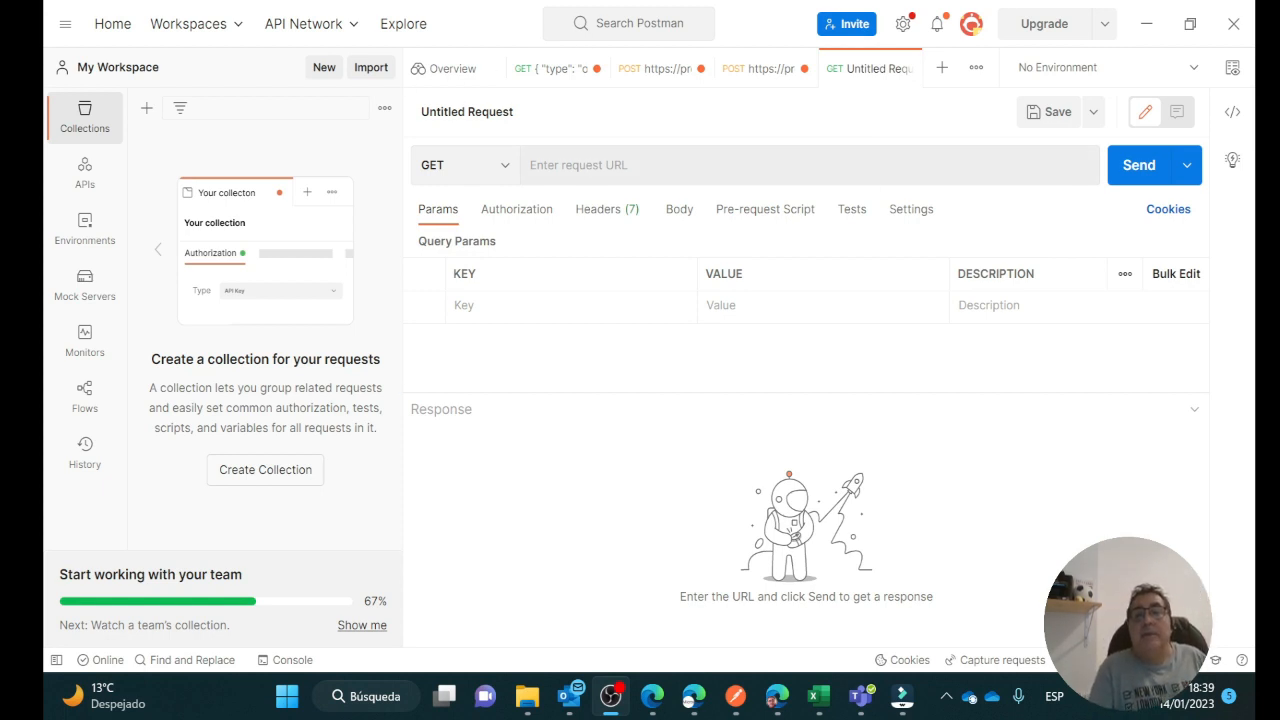
# Paste the flow's Azure Logic Apps URL into the Postman request and set the method to POST
pyautogui.click(640, 165)
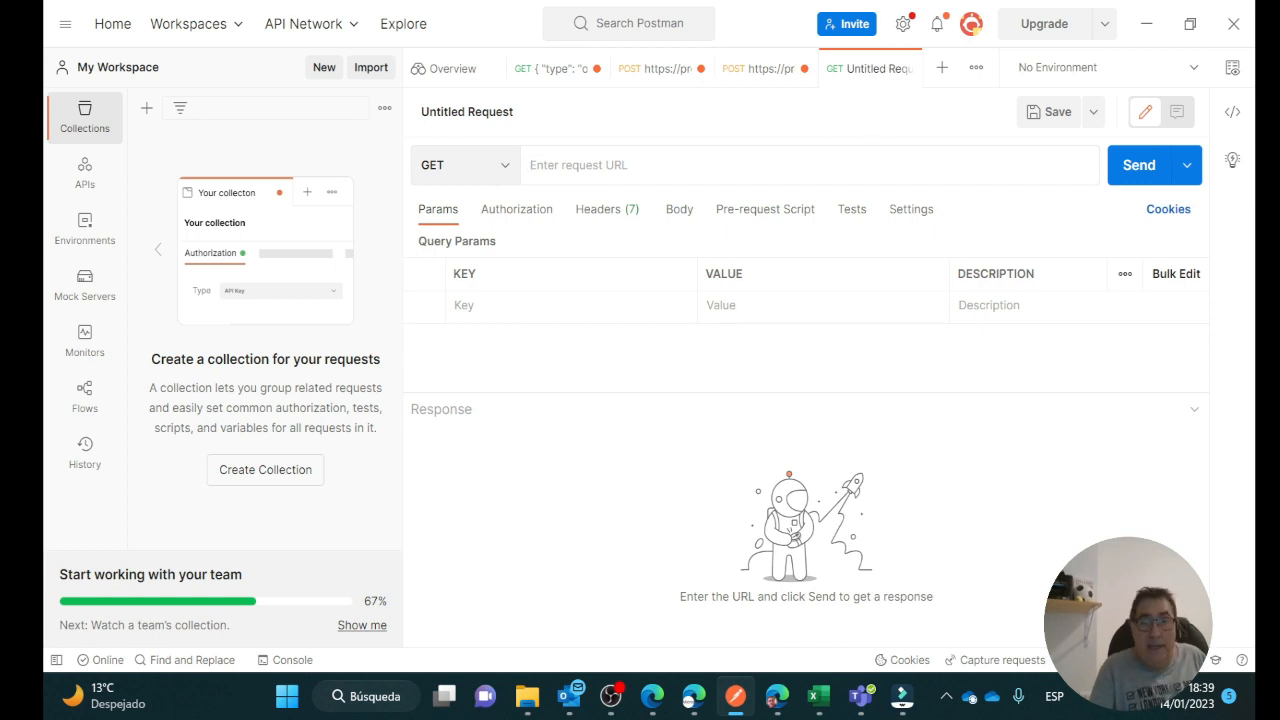
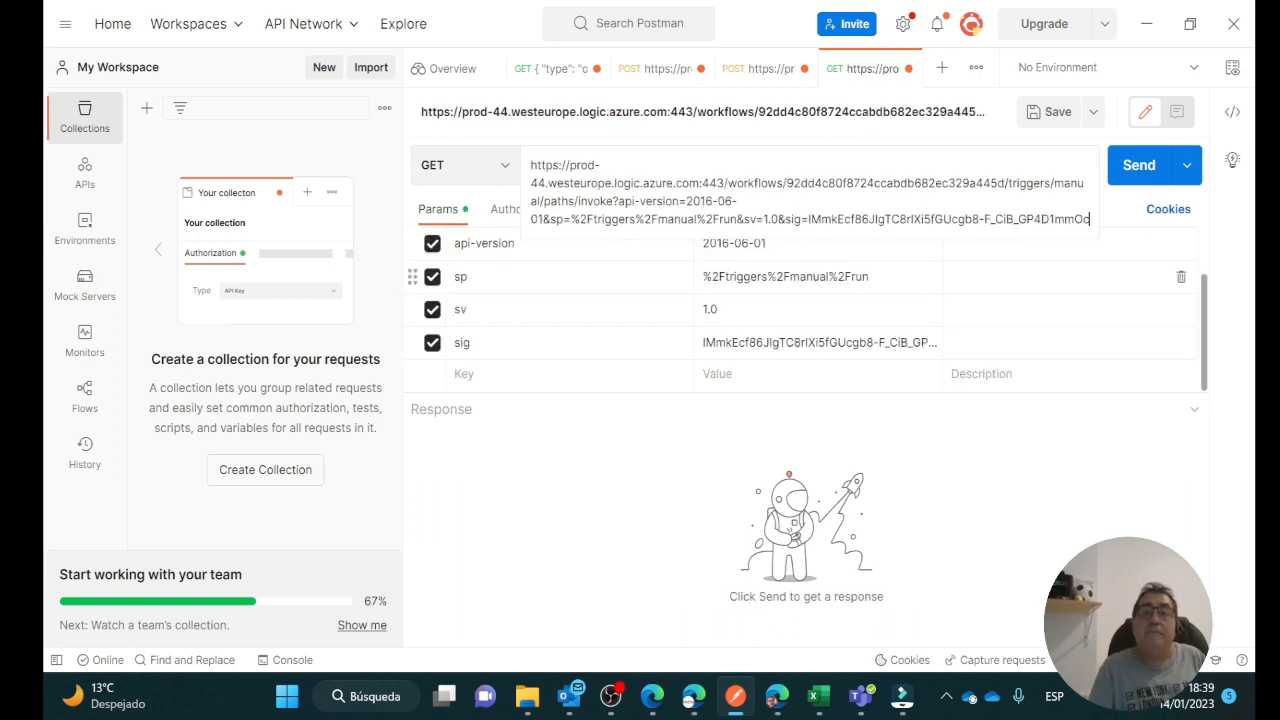
pyautogui.click(504, 172)
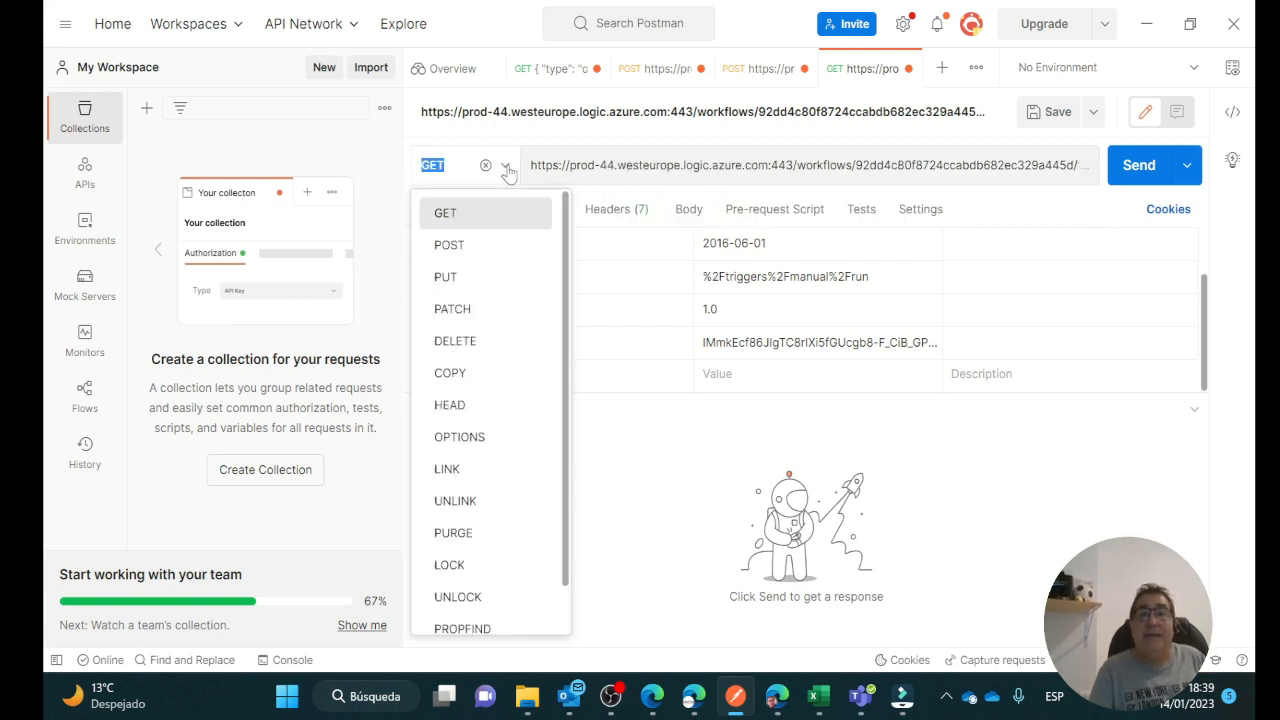
pyautogui.click(451, 250)
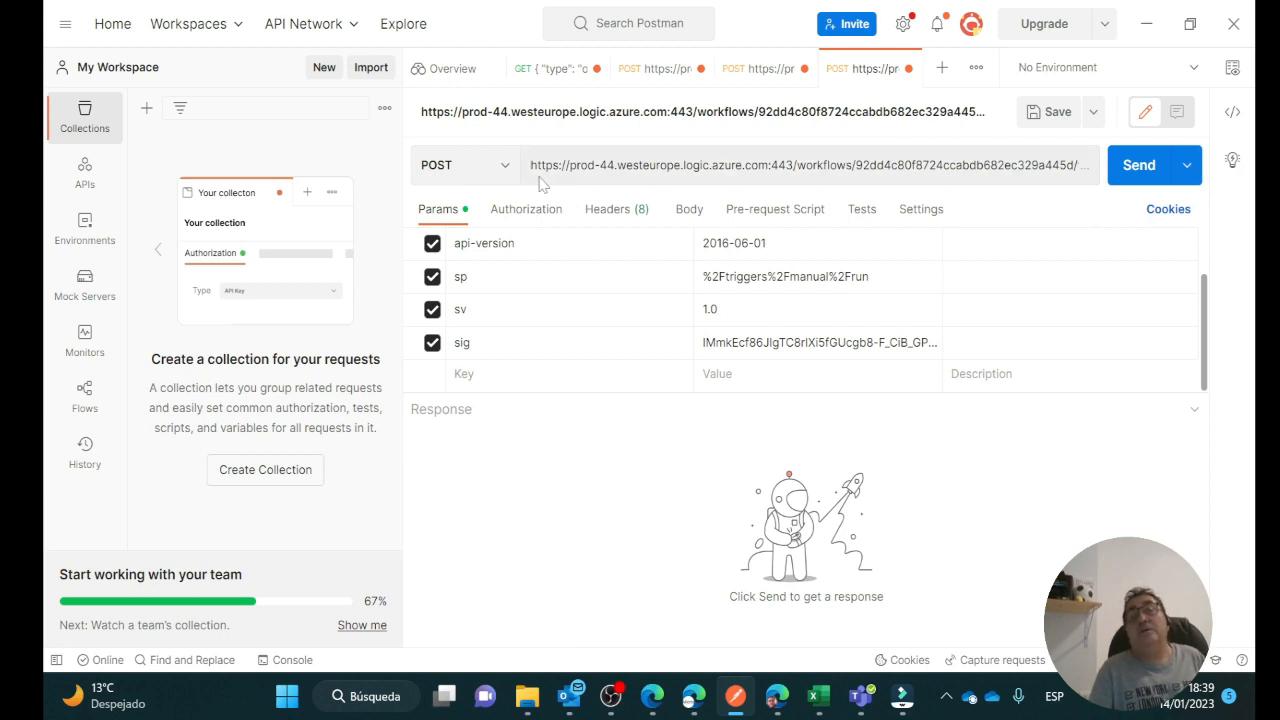
pyautogui.click(1037, 180)
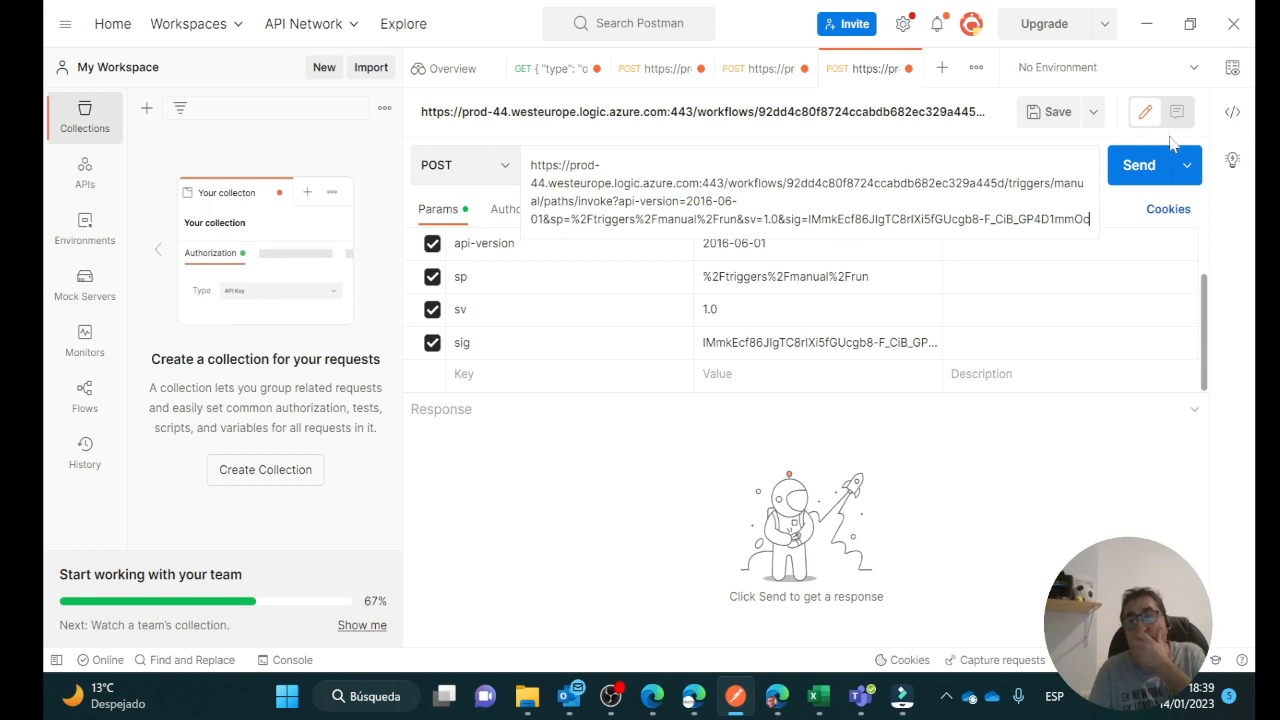
# Send the POST request and review the 200 OK JSON response of ids and names
pyautogui.click(1137, 172)
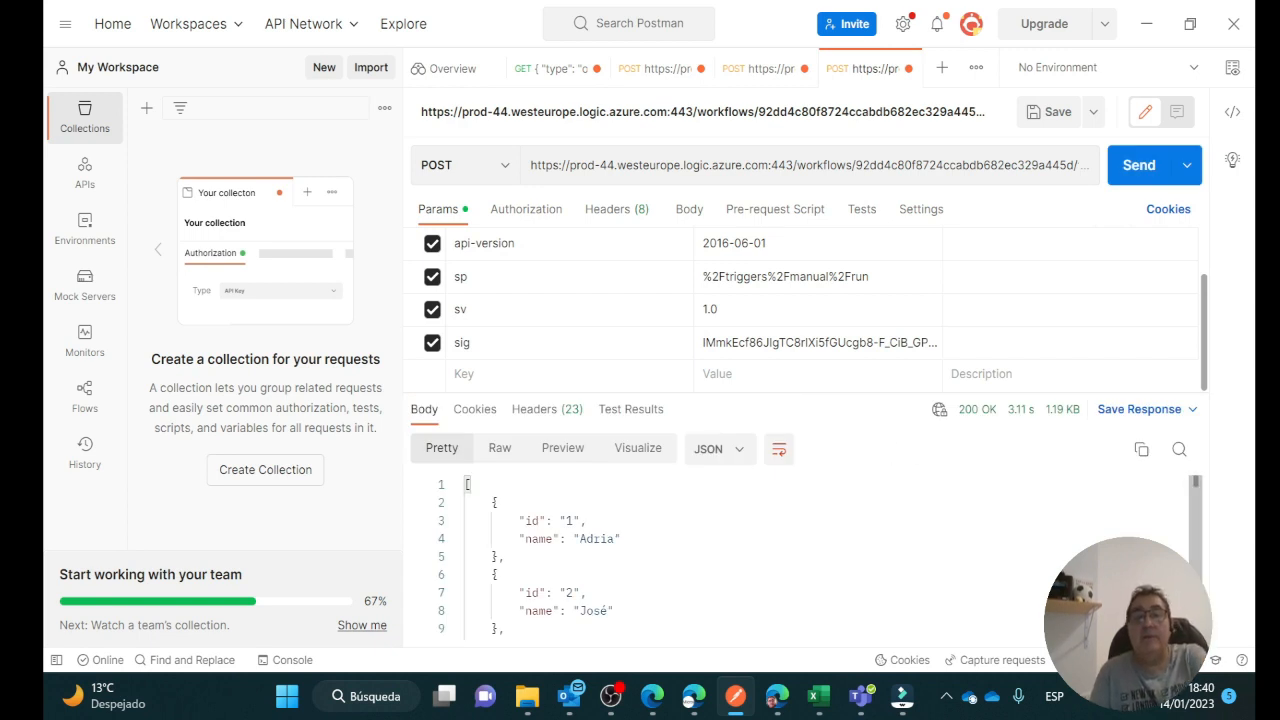
pyautogui.scroll(-2, 800, 560)
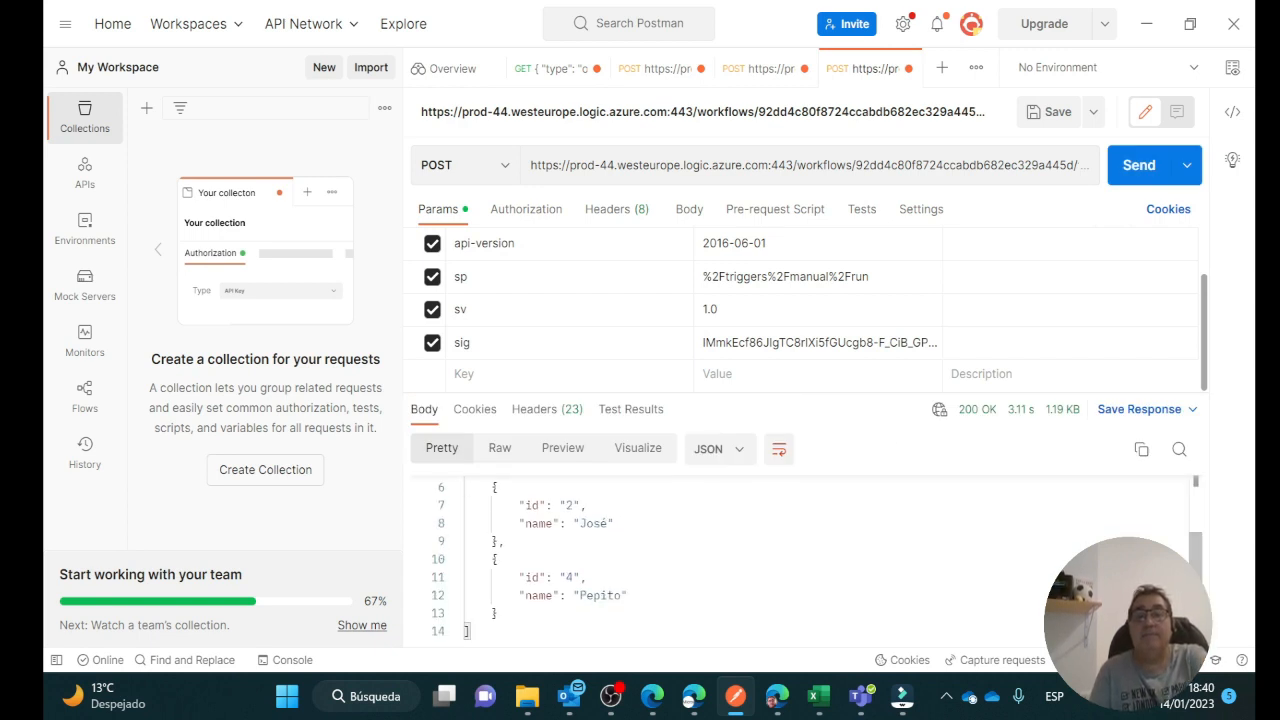
pyautogui.scroll(2, 800, 560)
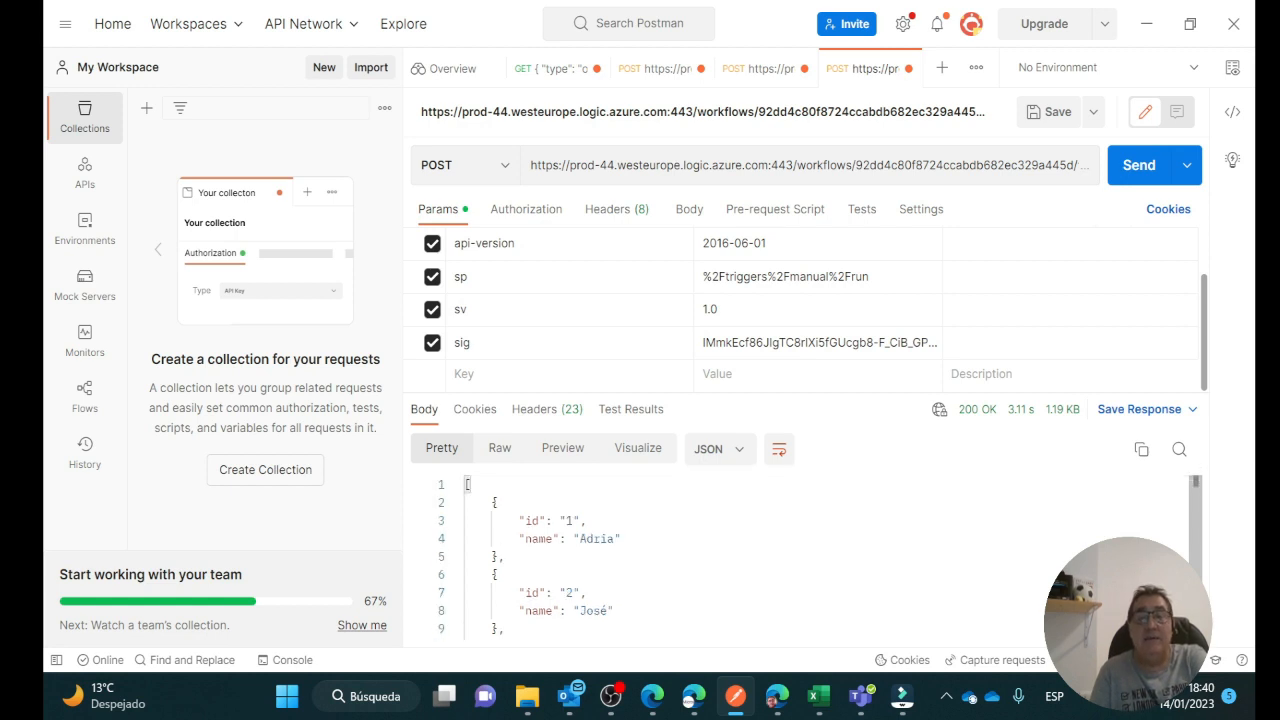
pyautogui.scroll(-2, 800, 560)
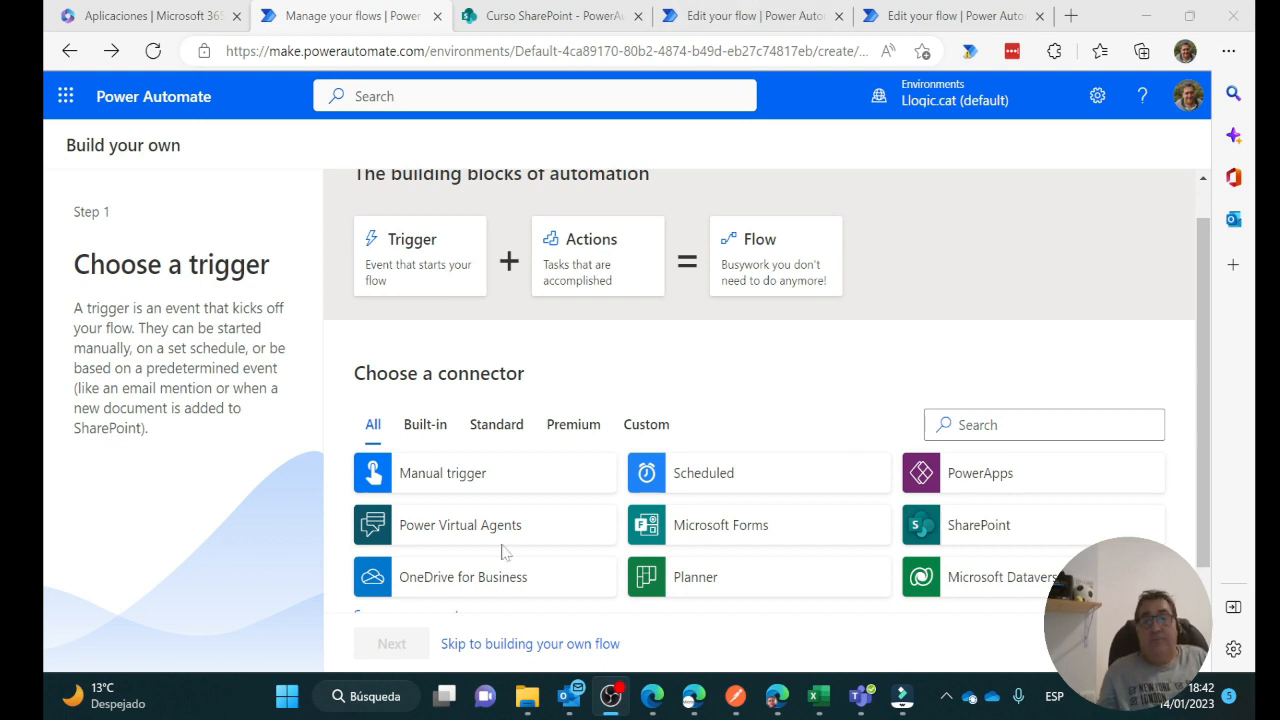
# Start a blank flow triggered by 'When a HTTP request is received', found by searching 'http'
pyautogui.click(535, 648)
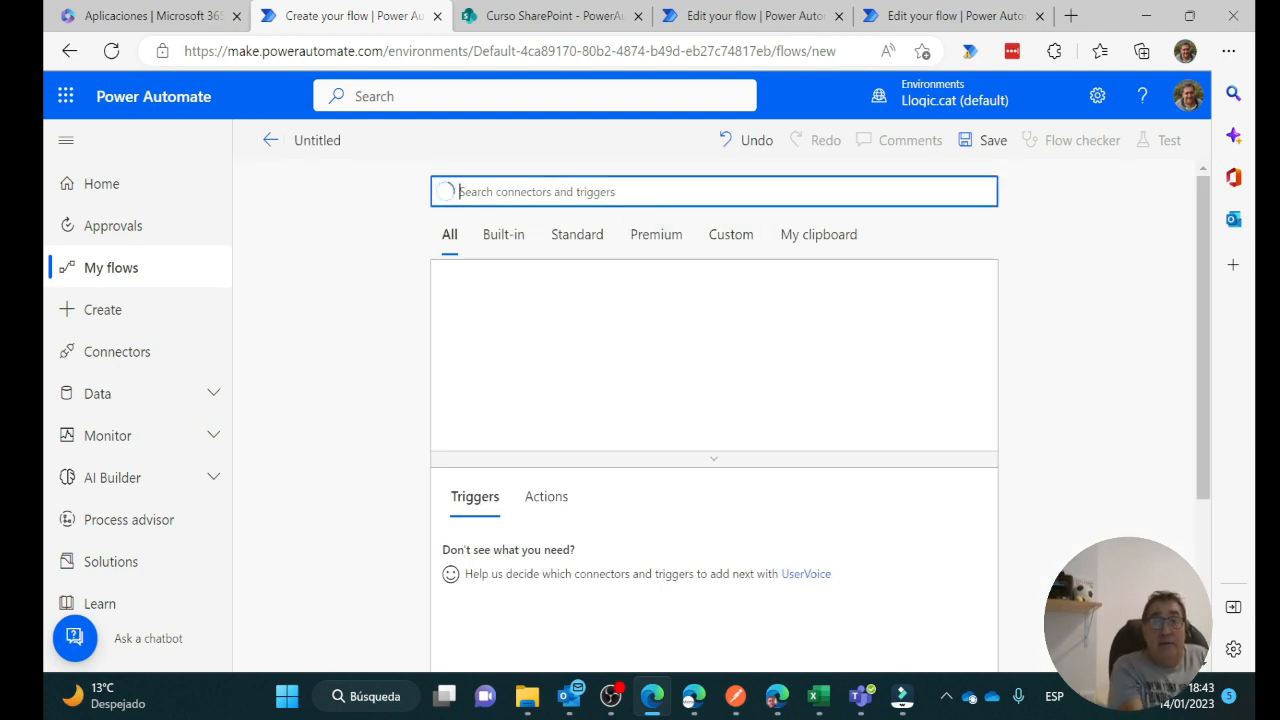
pyautogui.write('http')
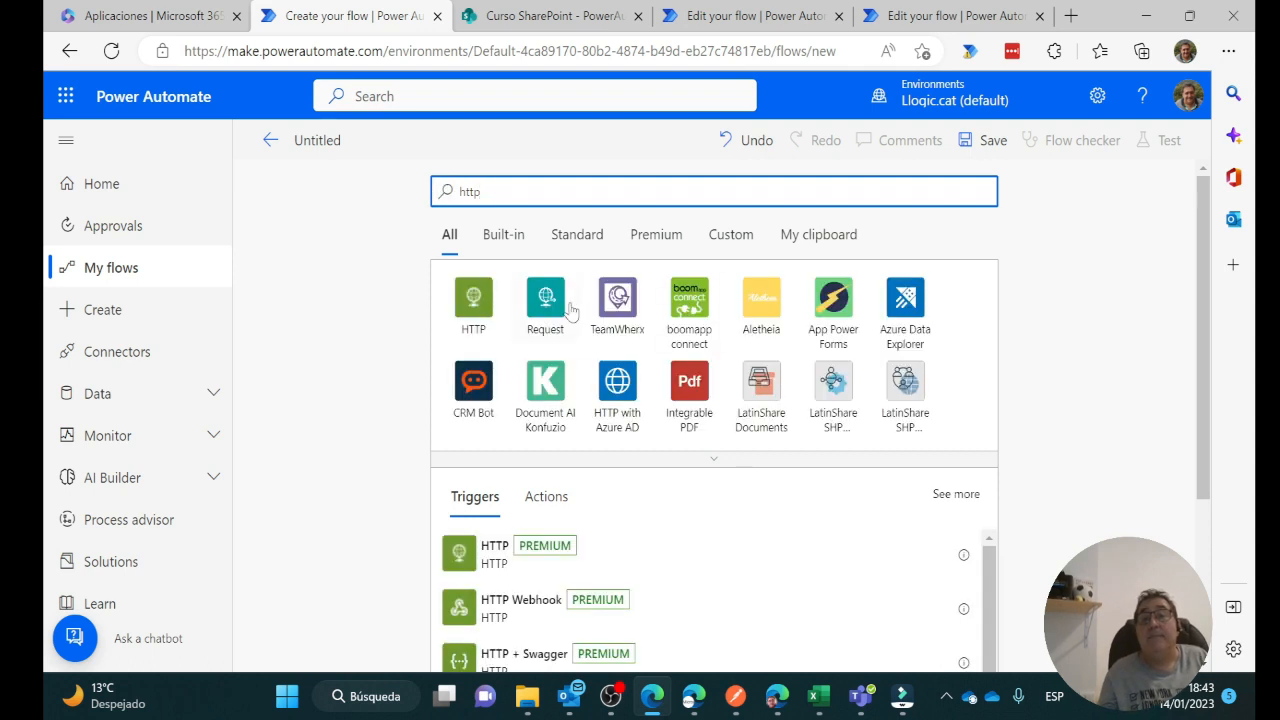
pyautogui.scroll(-3, 795, 272)
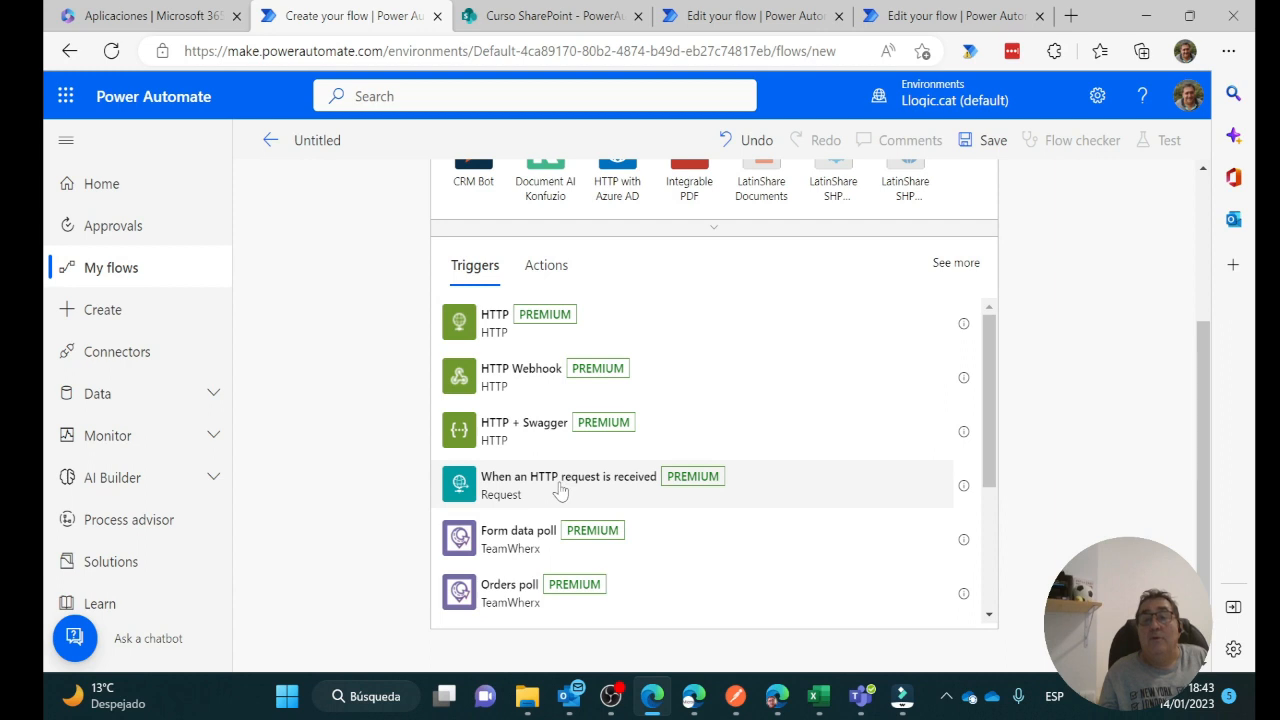
pyautogui.click(560, 490)
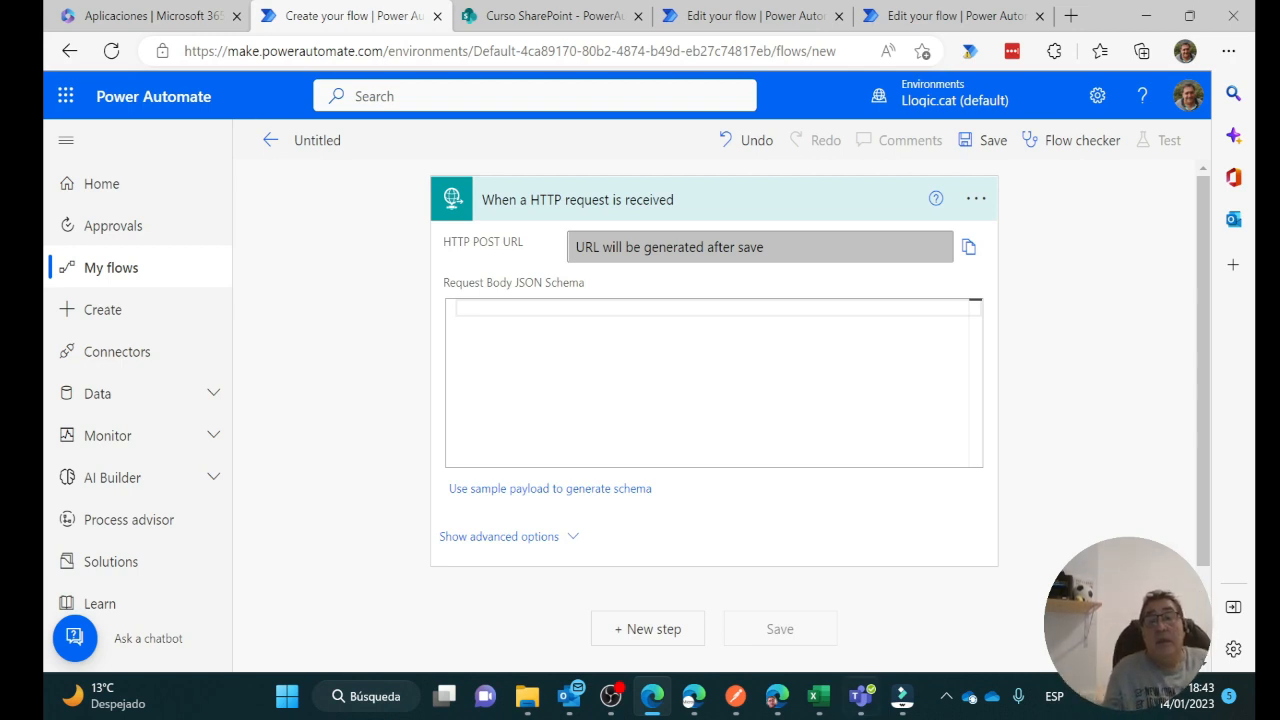
# Add a Parse JSON action below the HTTP trigger with Content set to the trigger's Body
pyautogui.scroll(-2, 600, 530)
pyautogui.scroll(2, 600, 494)
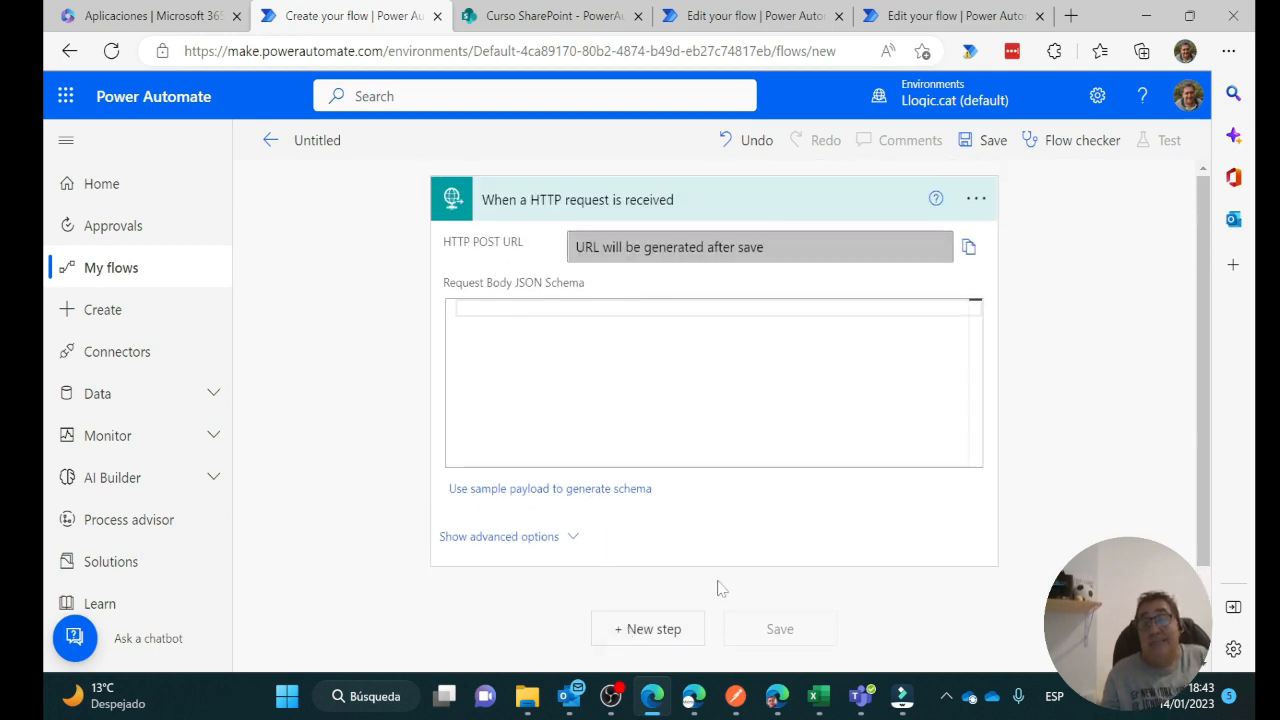
pyautogui.click(672, 633)
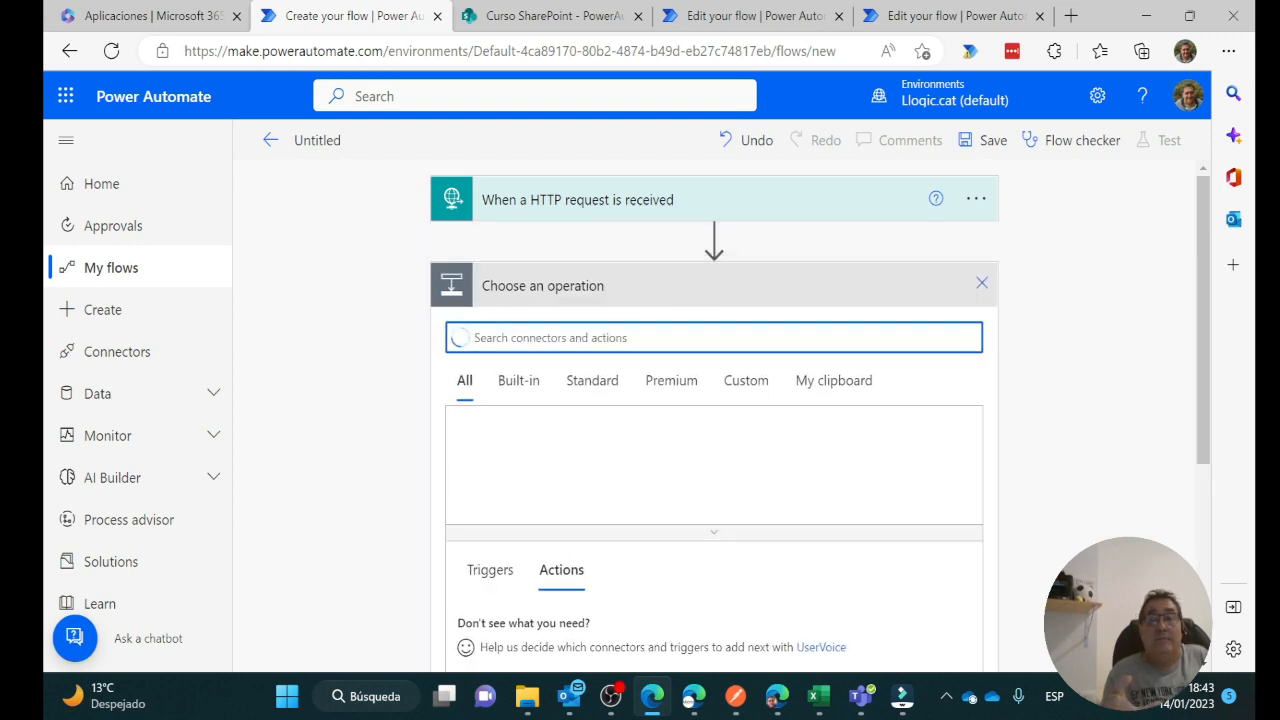
pyautogui.write('parse')
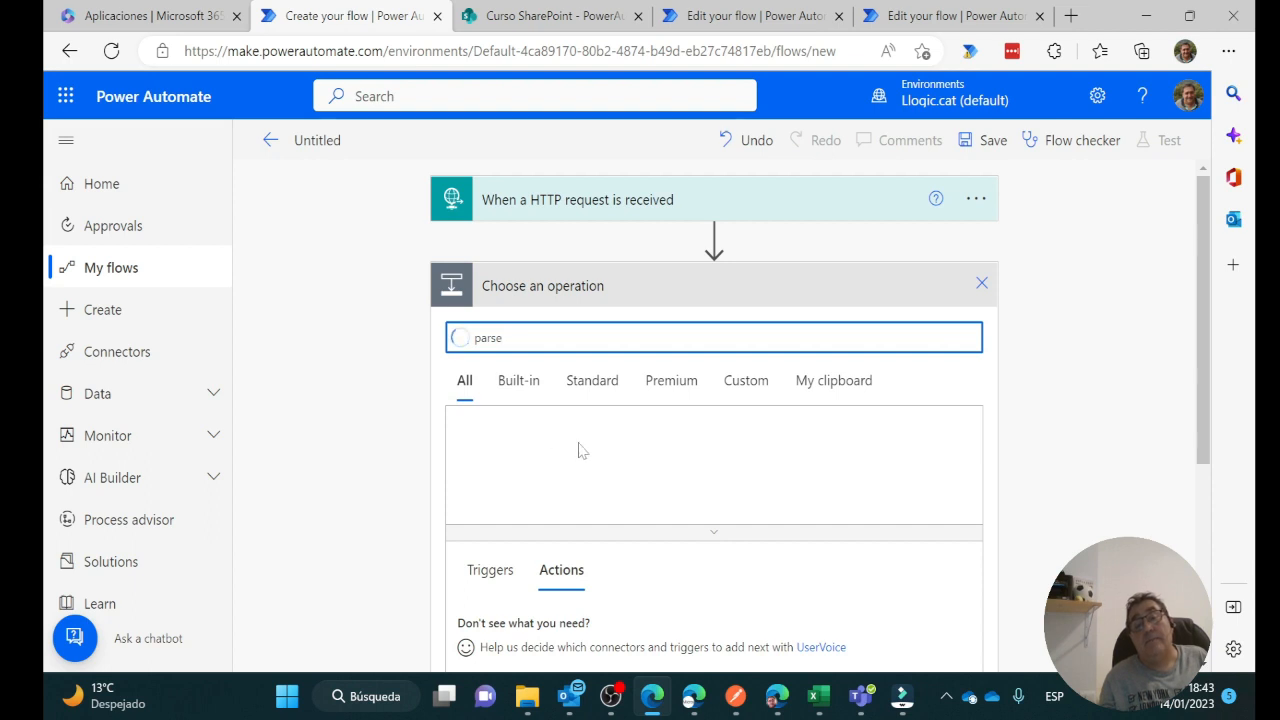
pyautogui.scroll(-2, 583, 455)
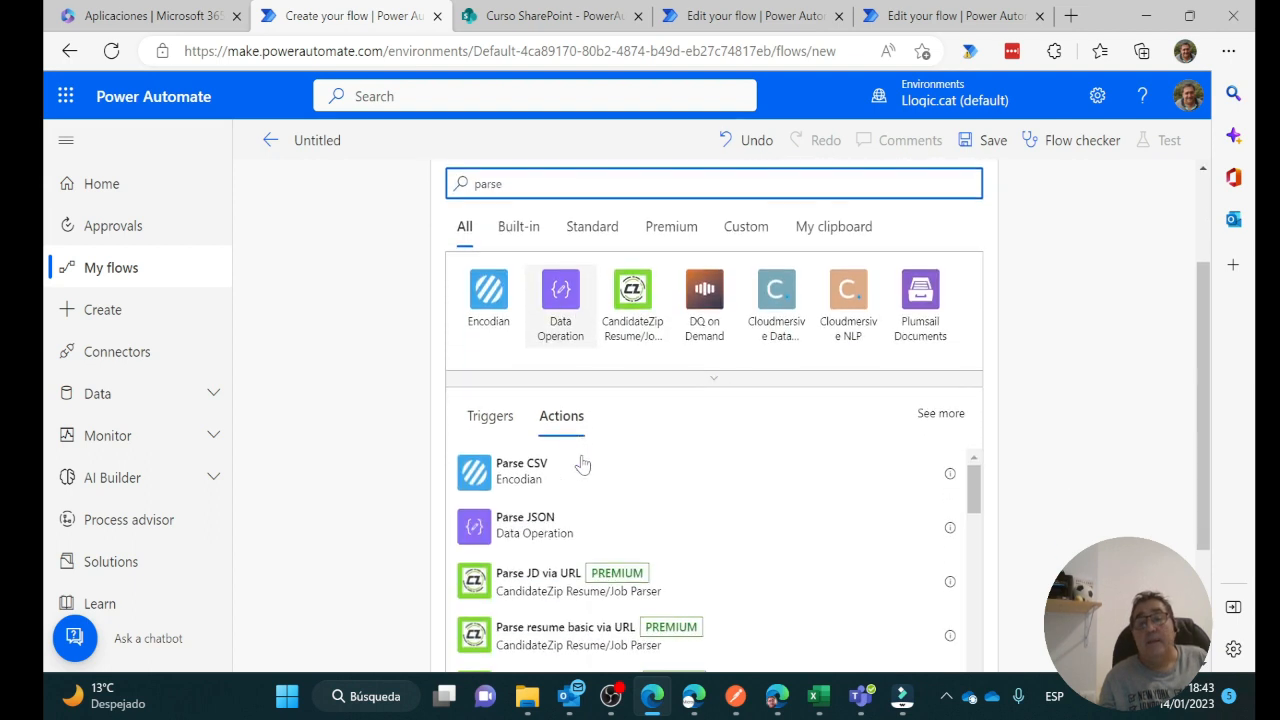
pyautogui.click(540, 530)
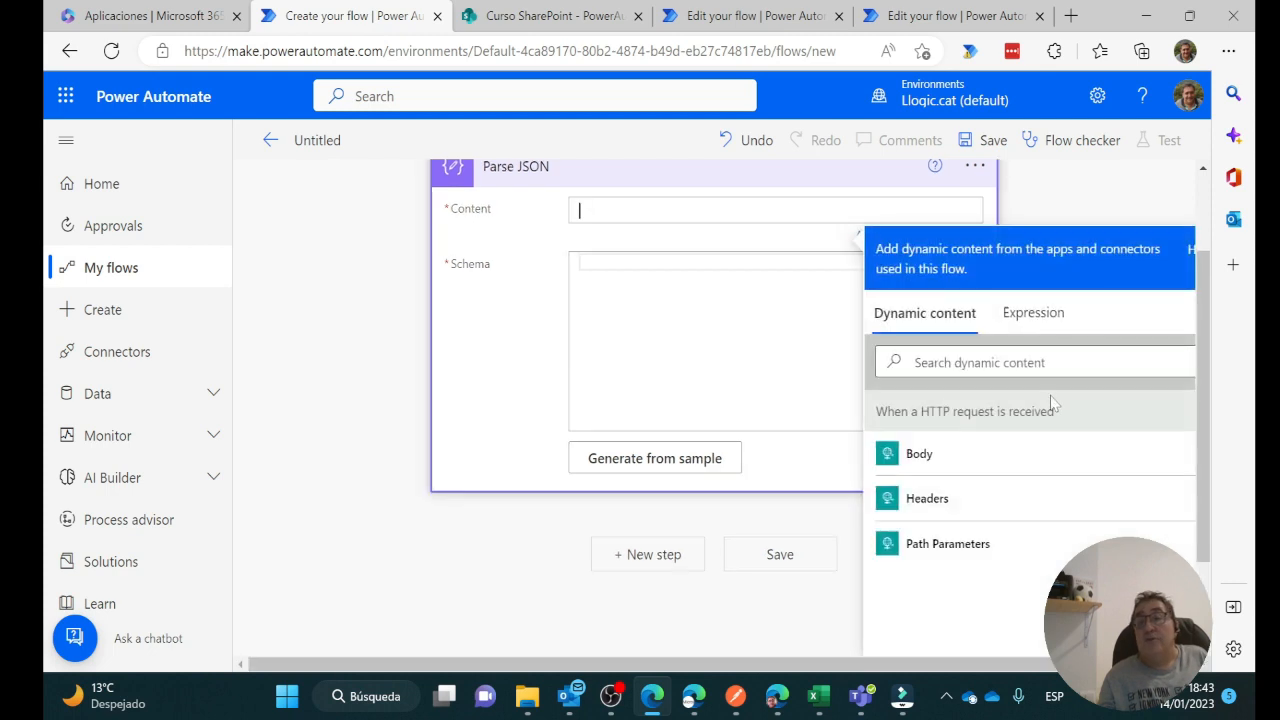
pyautogui.click(895, 460)
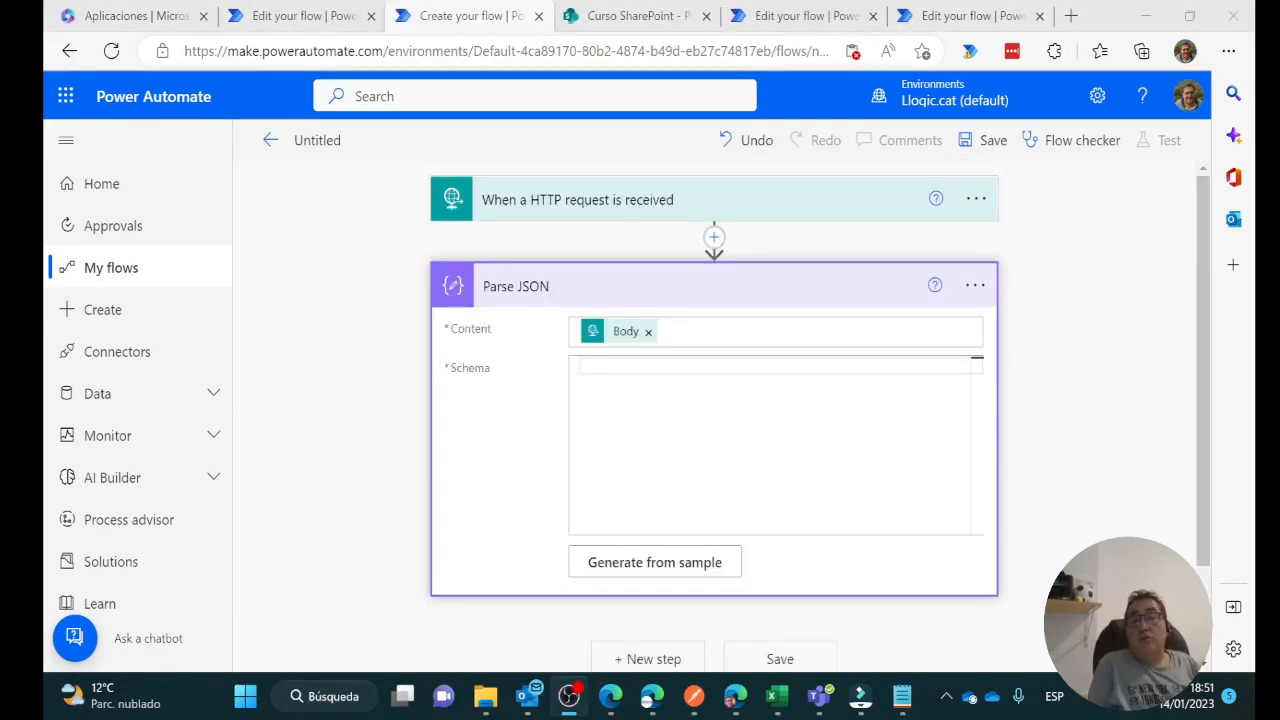
# Fix the stray brace after the id value in the Notepad sample JSON and copy it all
pyautogui.click(905, 700)
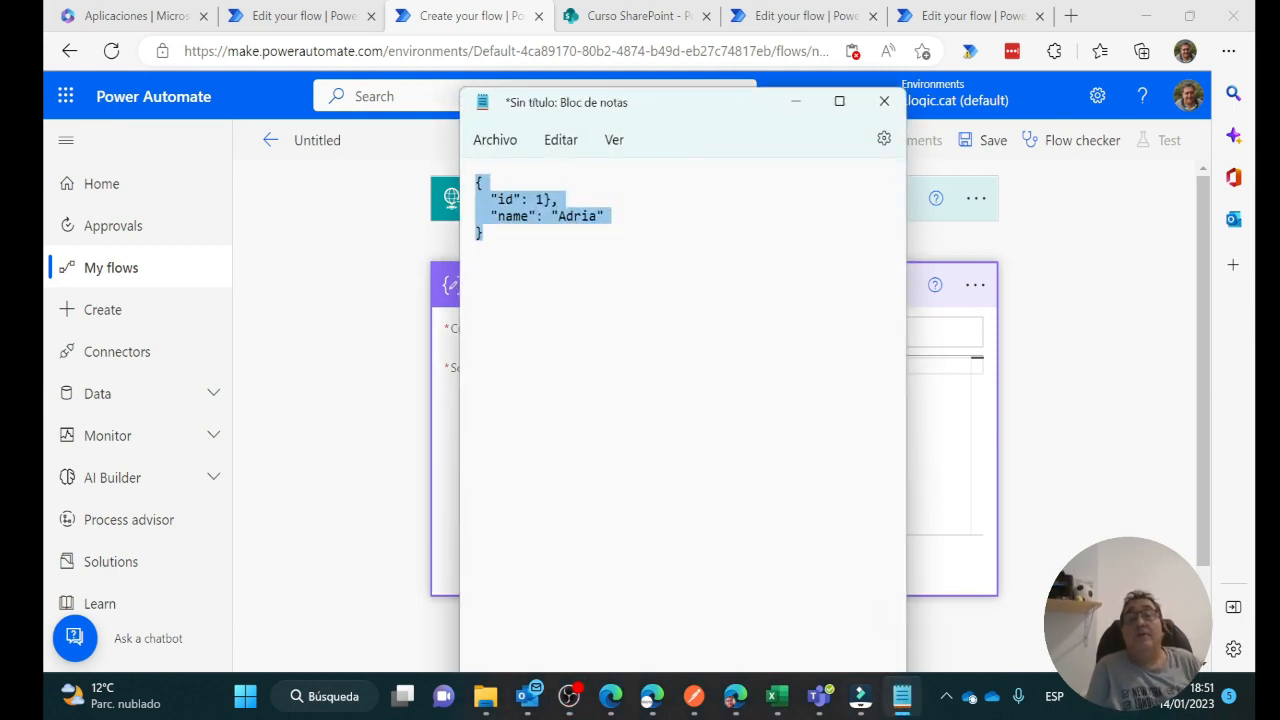
pyautogui.click(545, 200)
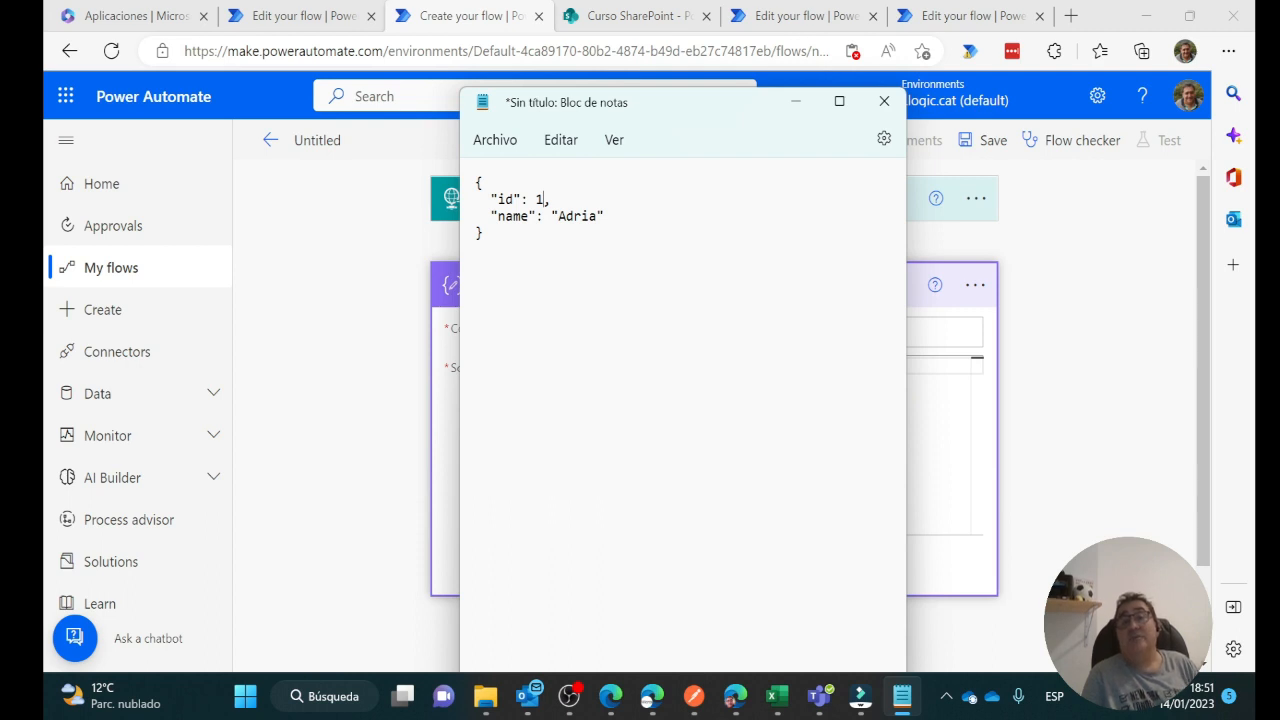
pyautogui.hotkey('ctrl', 'a')
pyautogui.hotkey('ctrl', 'c')
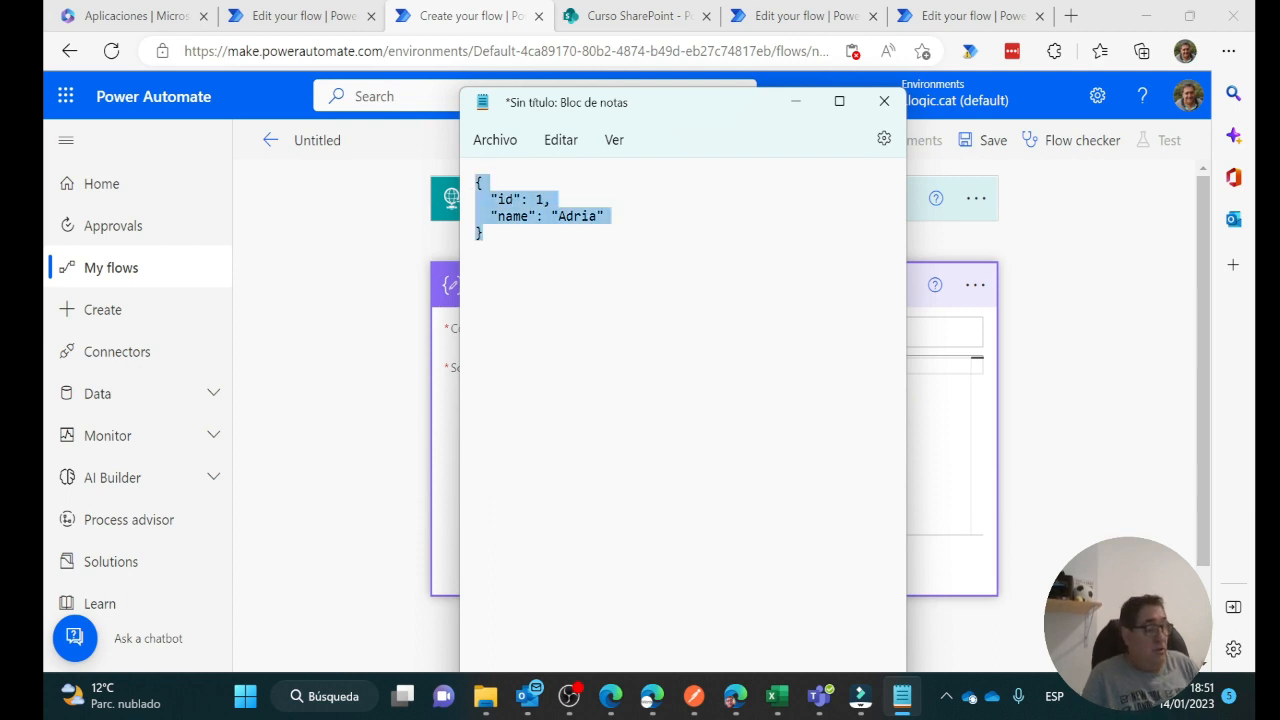
# Generate the Parse JSON schema from the pasted sample, yielding integer id and string name
pyautogui.click(798, 104)
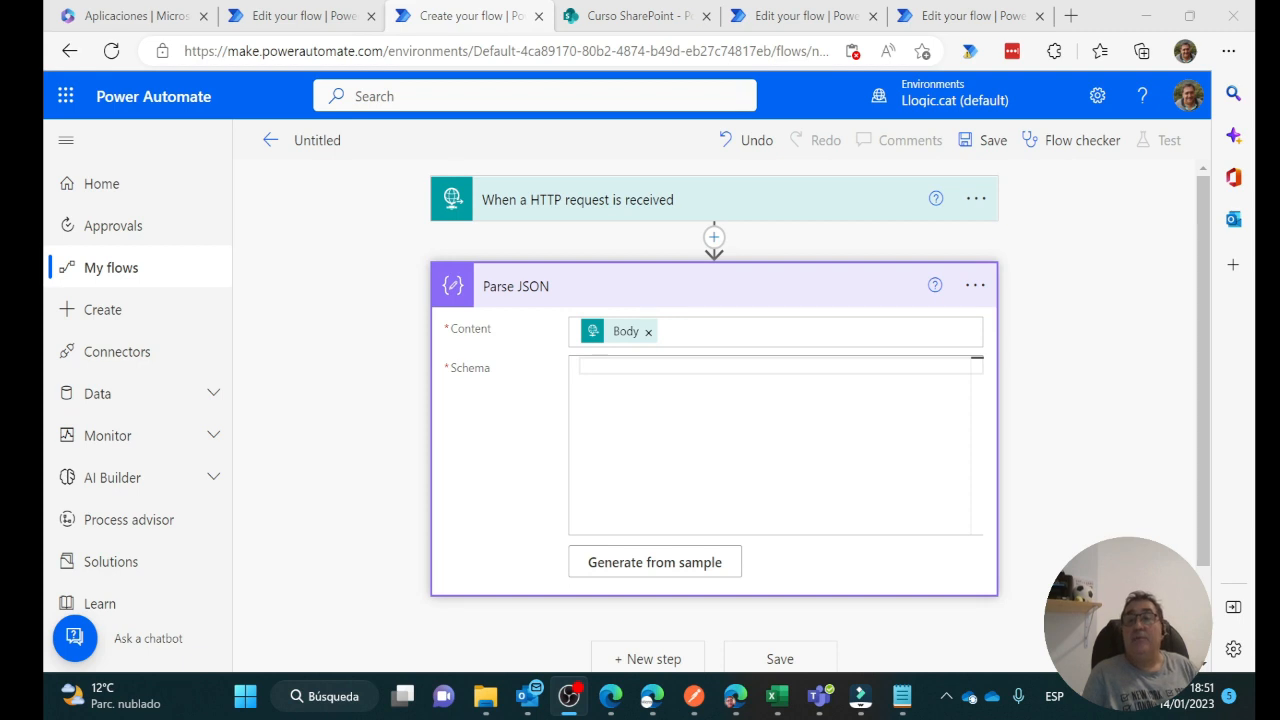
pyautogui.click(678, 566)
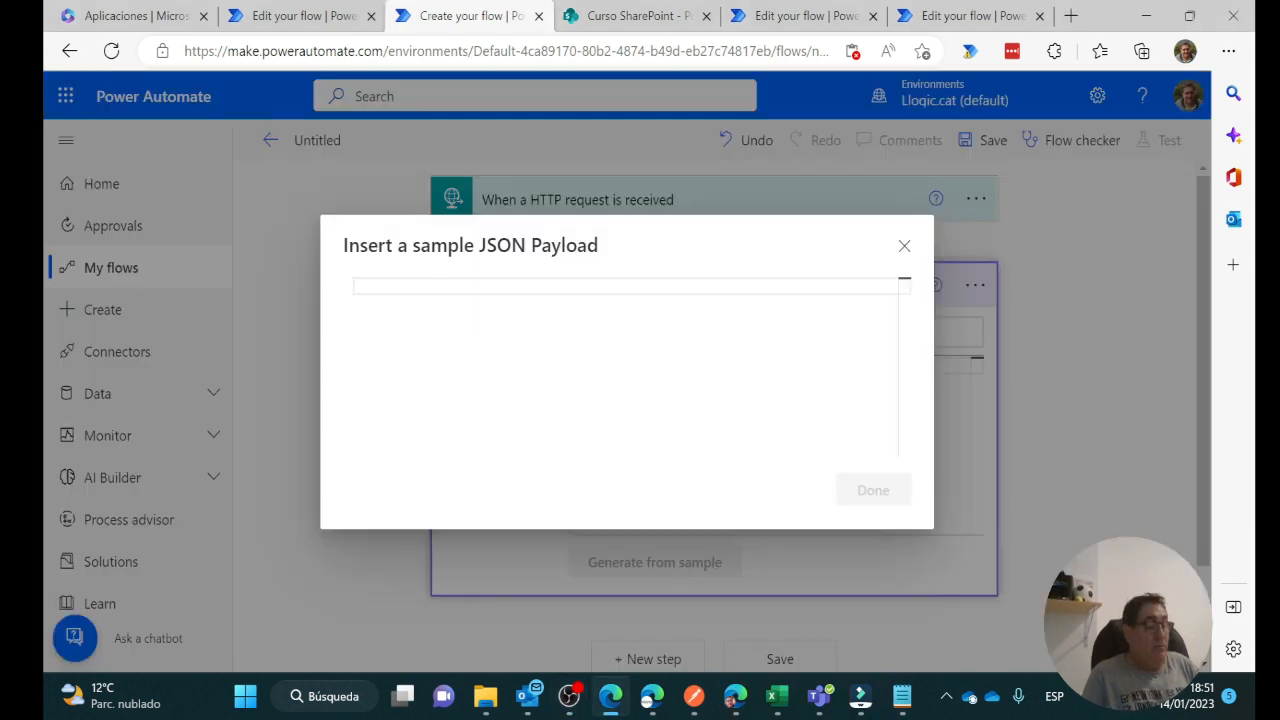
pyautogui.hotkey('ctrl', 'v')
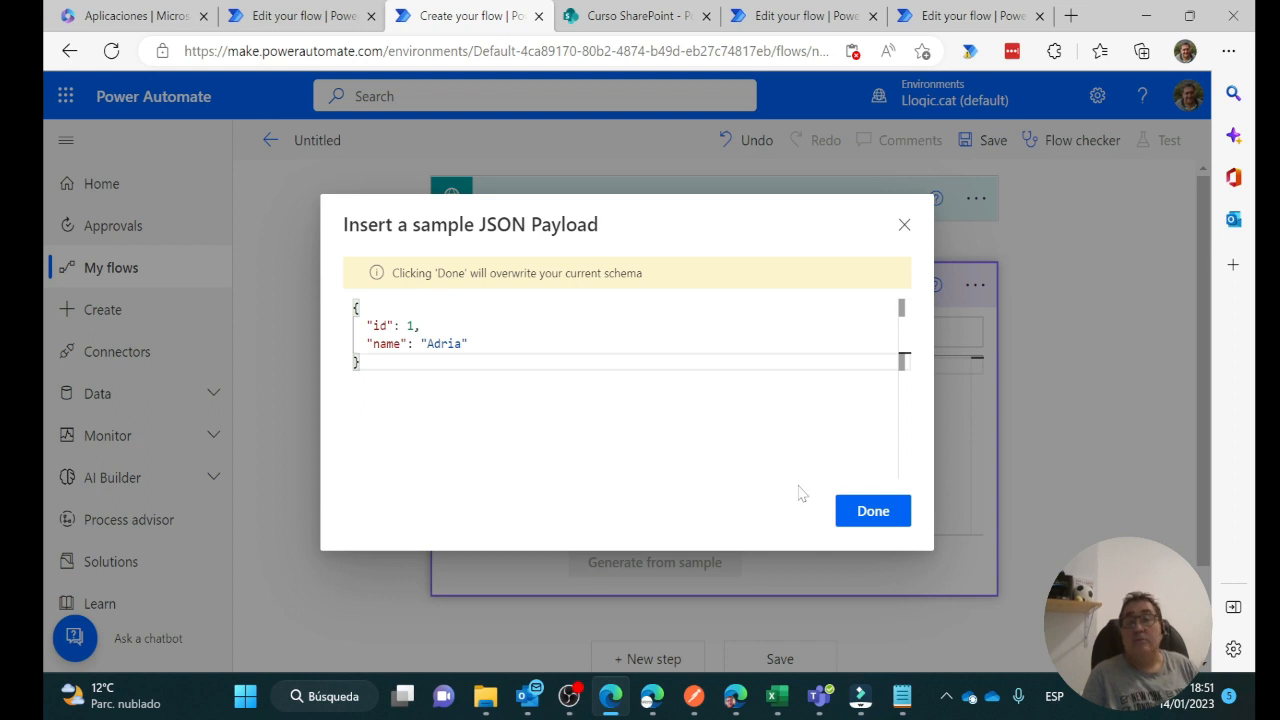
pyautogui.click(860, 523)
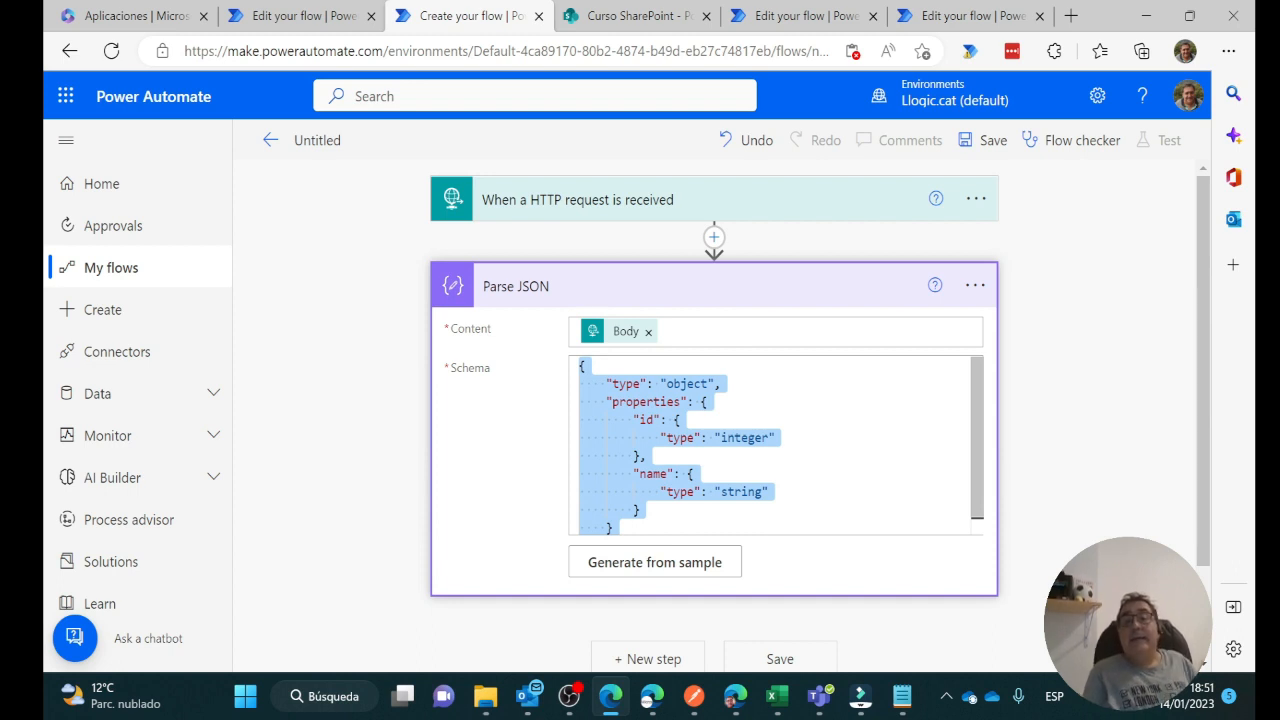
pyautogui.scroll(-1, 775, 445)
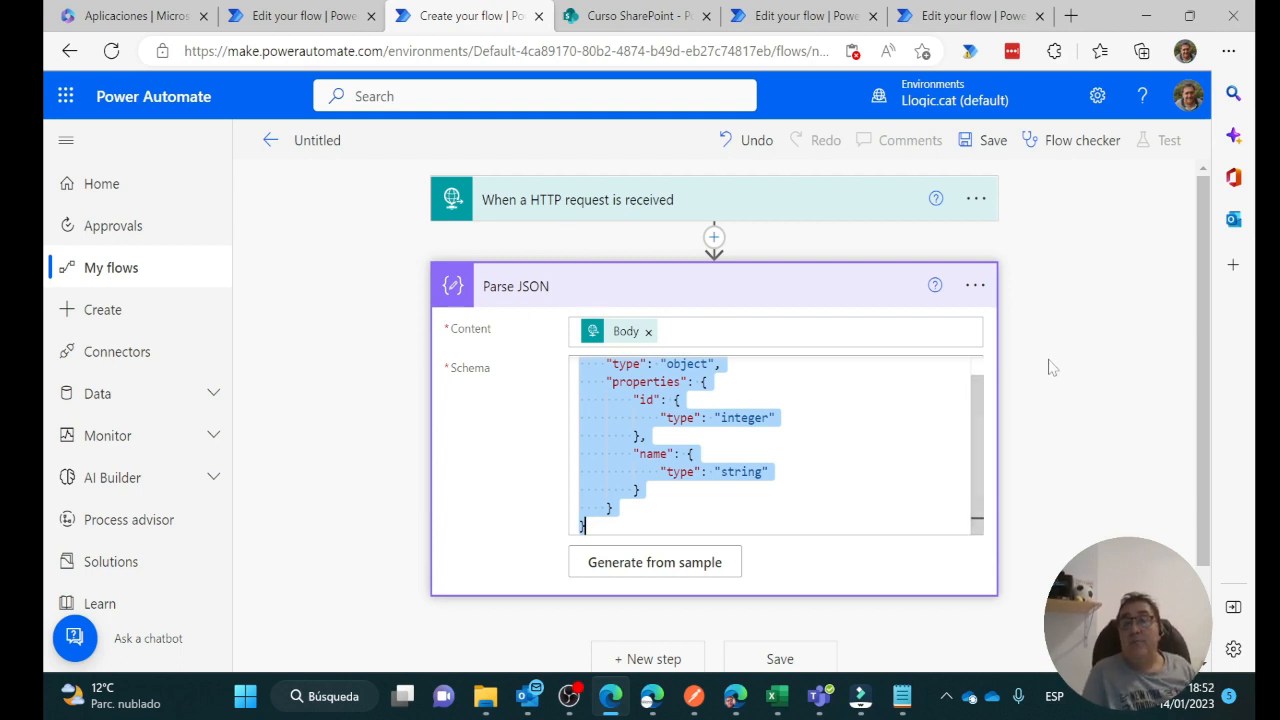
pyautogui.scroll(-1, 1050, 367)
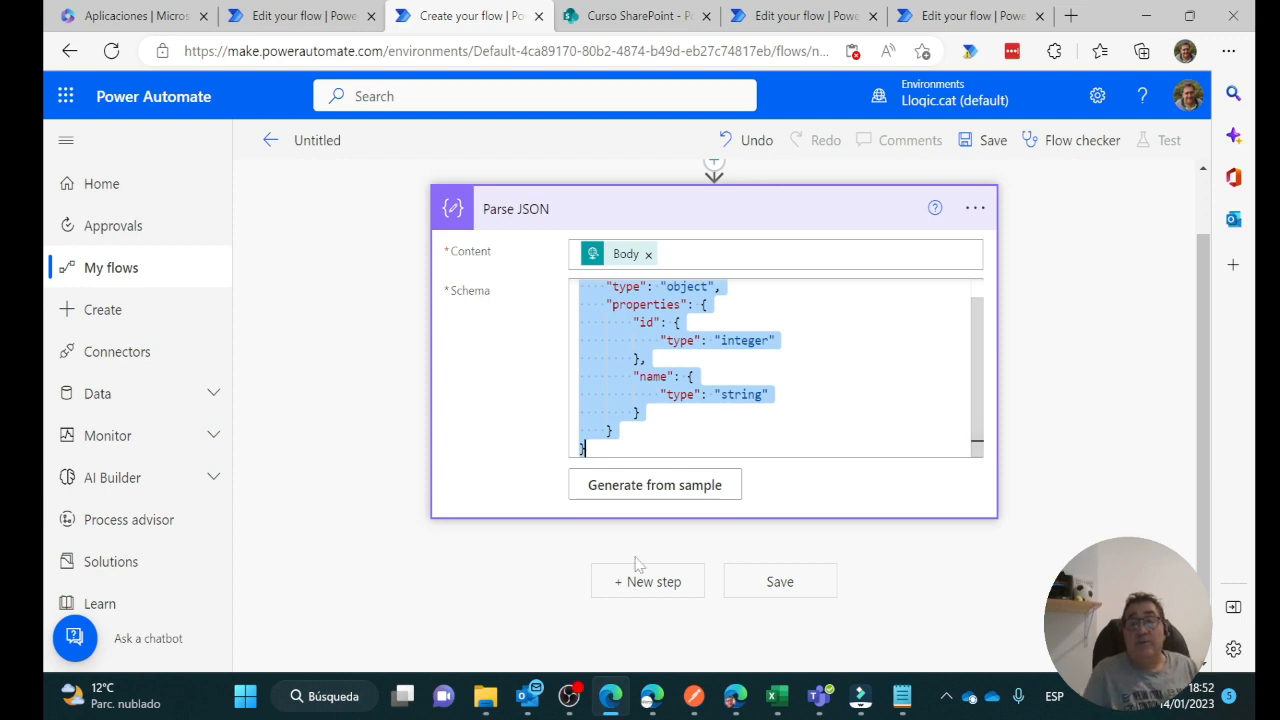
# Add the Excel Online (Business) 'Add a row into a table' action after Parse JSON
pyautogui.click(678, 593)
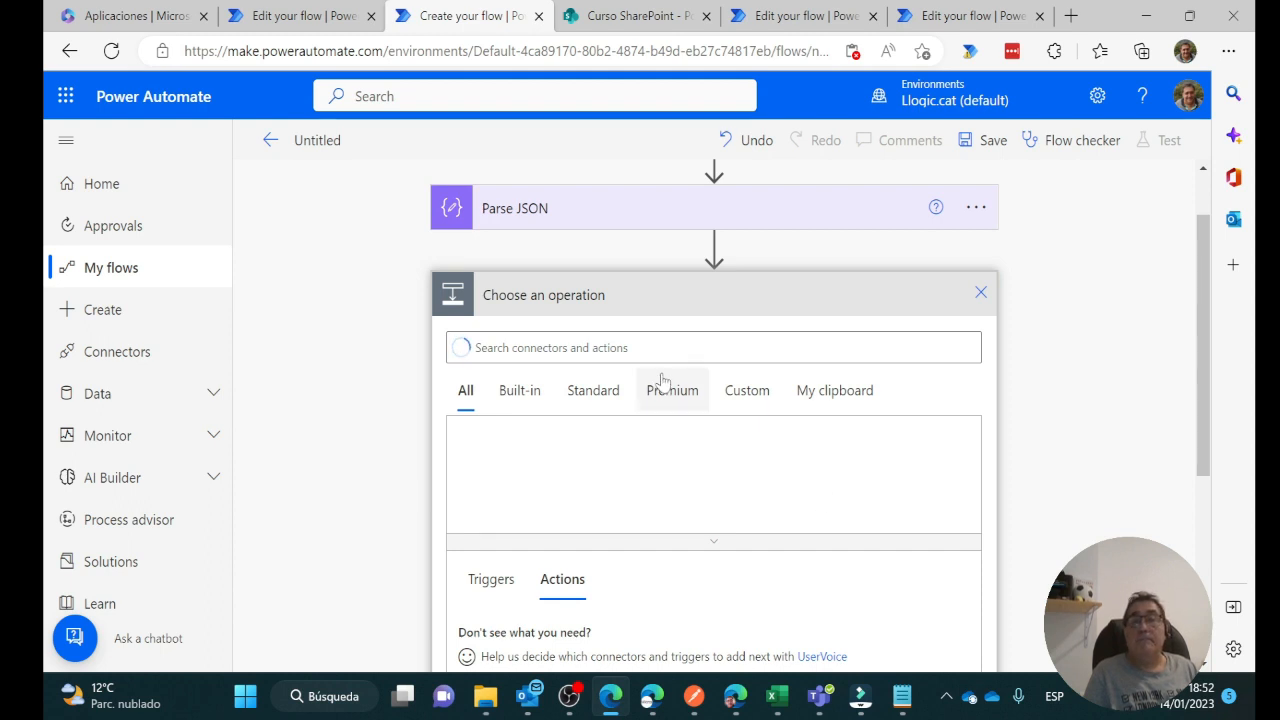
pyautogui.click(845, 350)
pyautogui.write('ex')
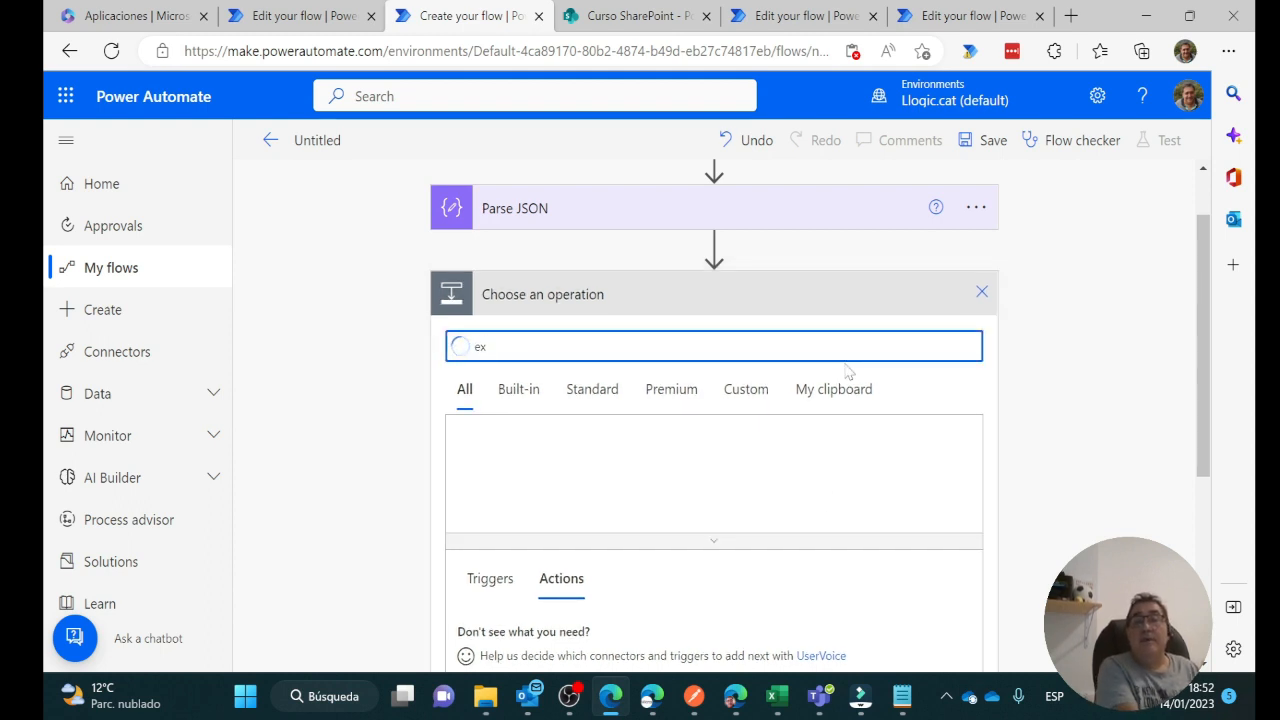
pyautogui.write('cel')
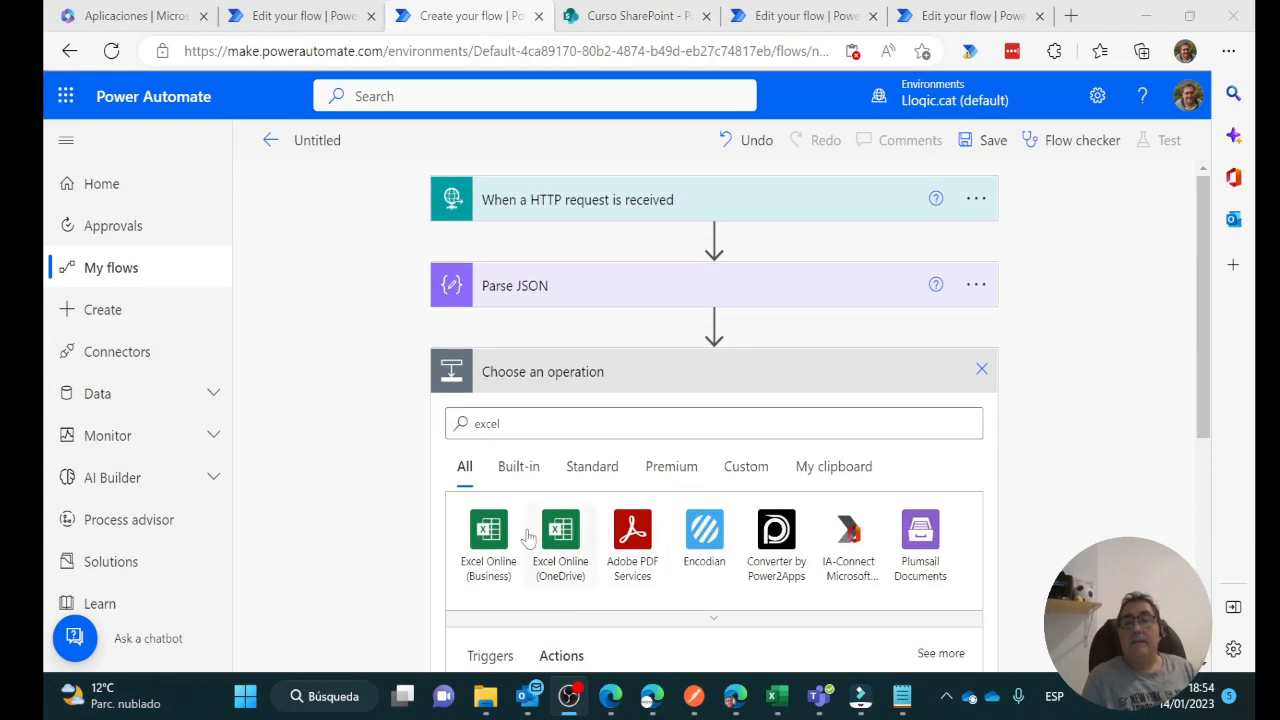
pyautogui.click(512, 535)
pyautogui.scroll(-3, 741, 506)
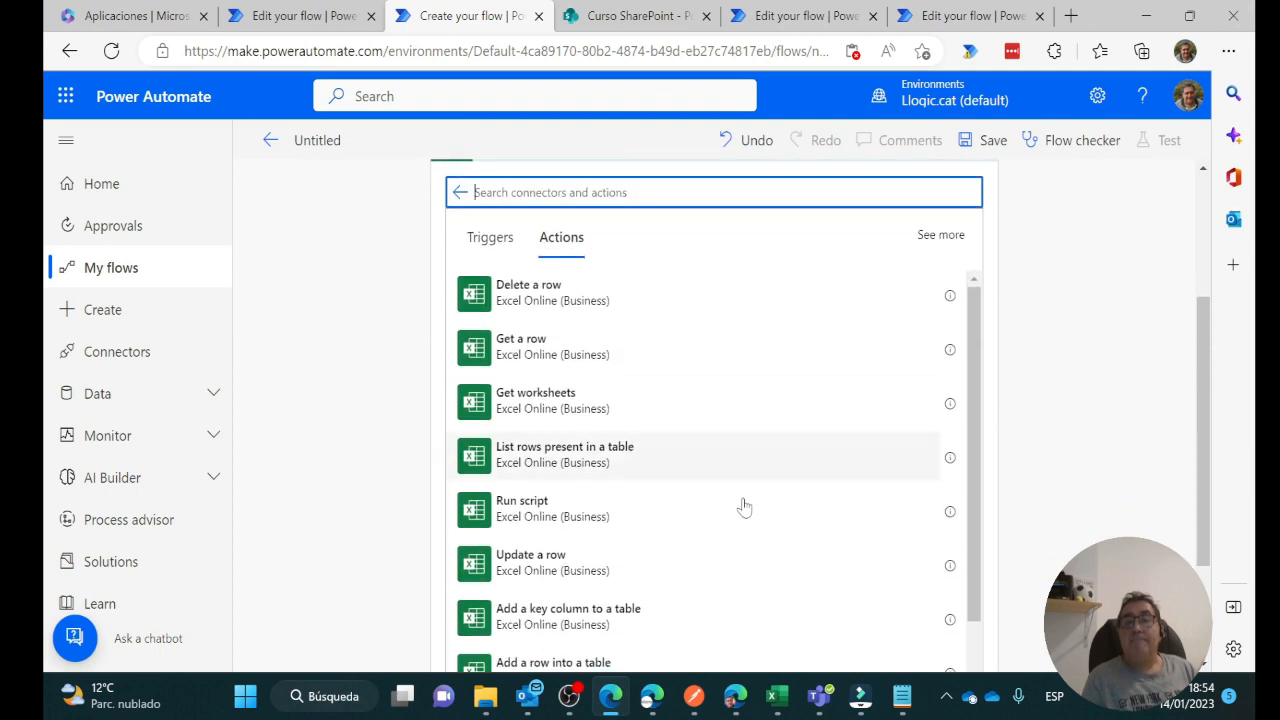
pyautogui.scroll(-3, 743, 506)
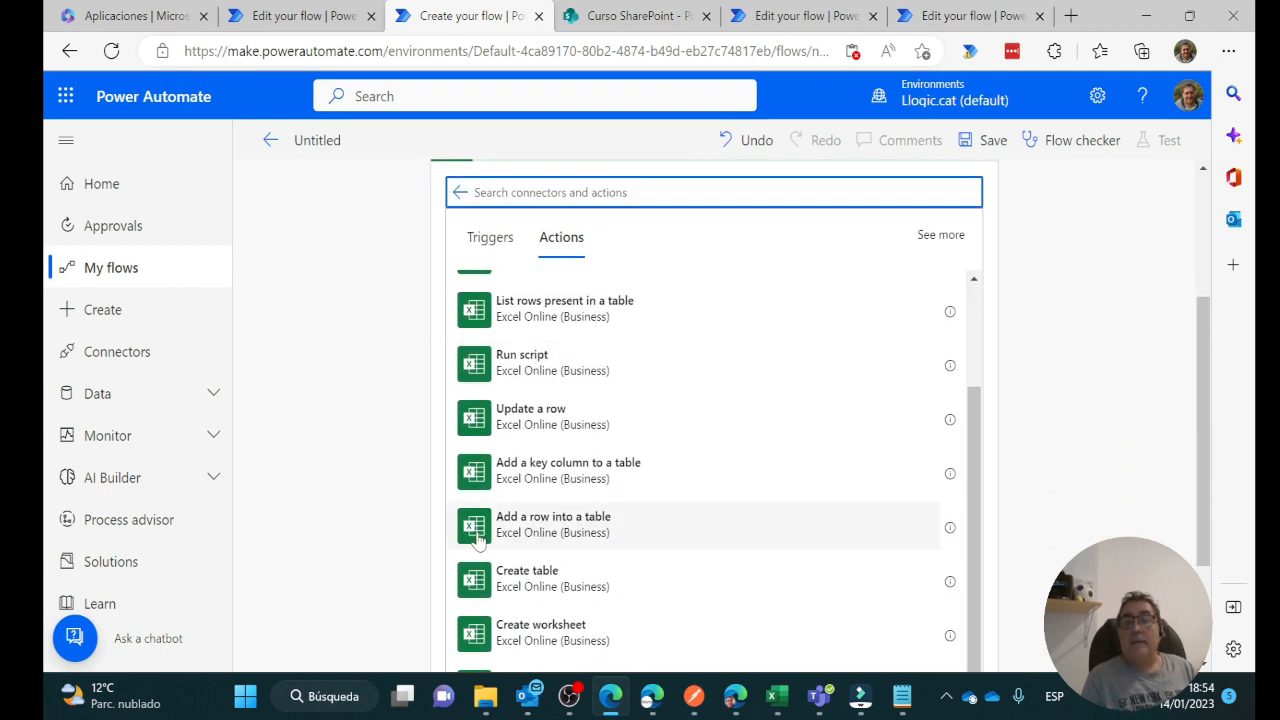
pyautogui.click(550, 541)
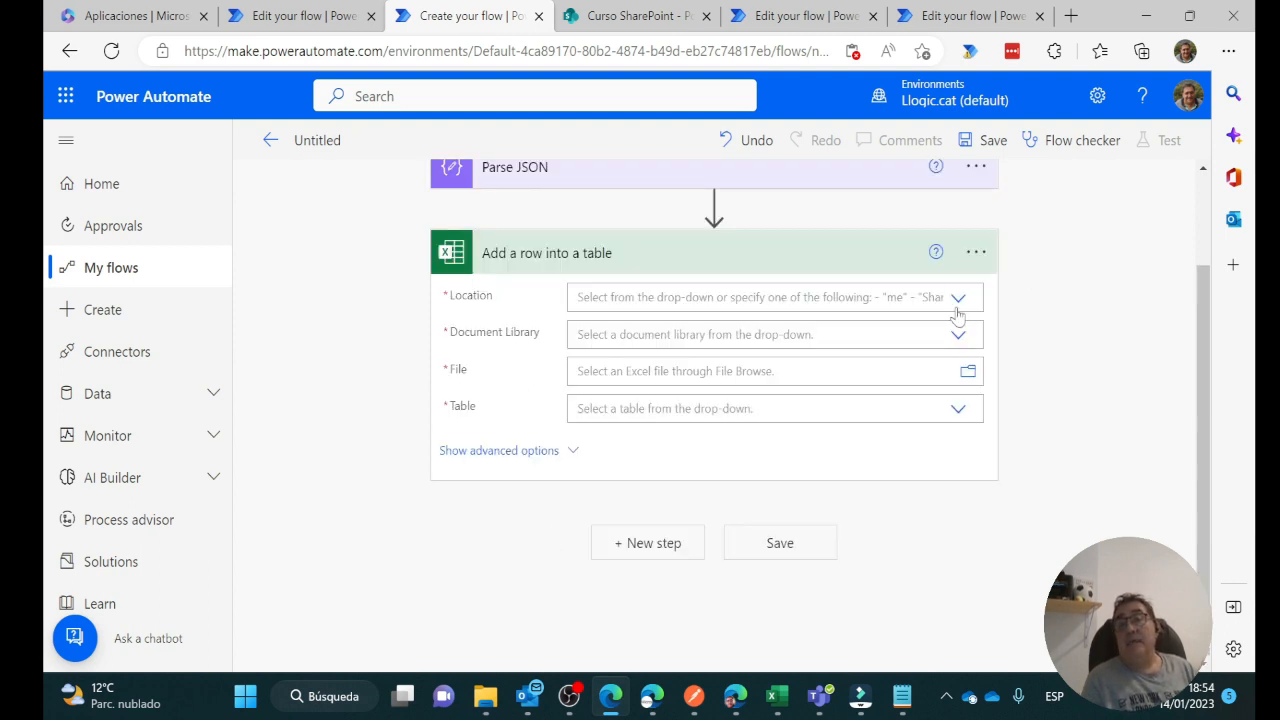
# Point it at Curso group, Documentos library, /PowerAutomate/WebService.xlsx, table Tabla2
pyautogui.click(958, 302)
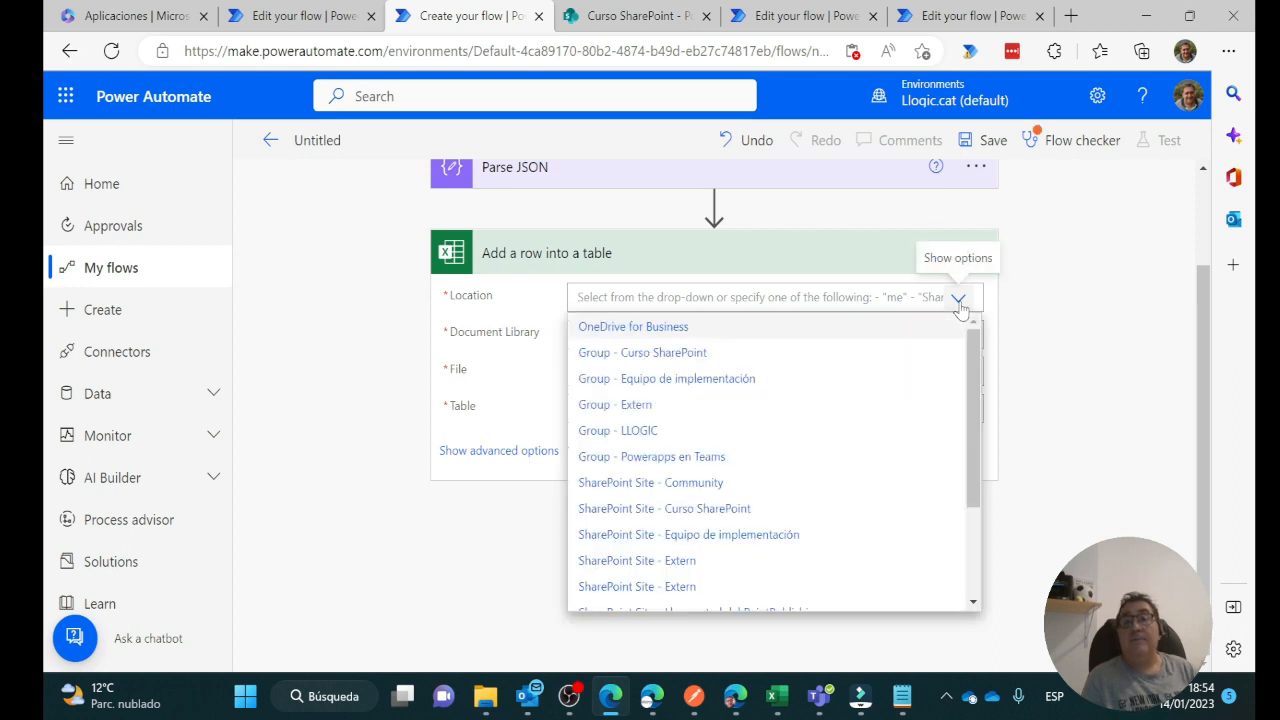
pyautogui.click(676, 356)
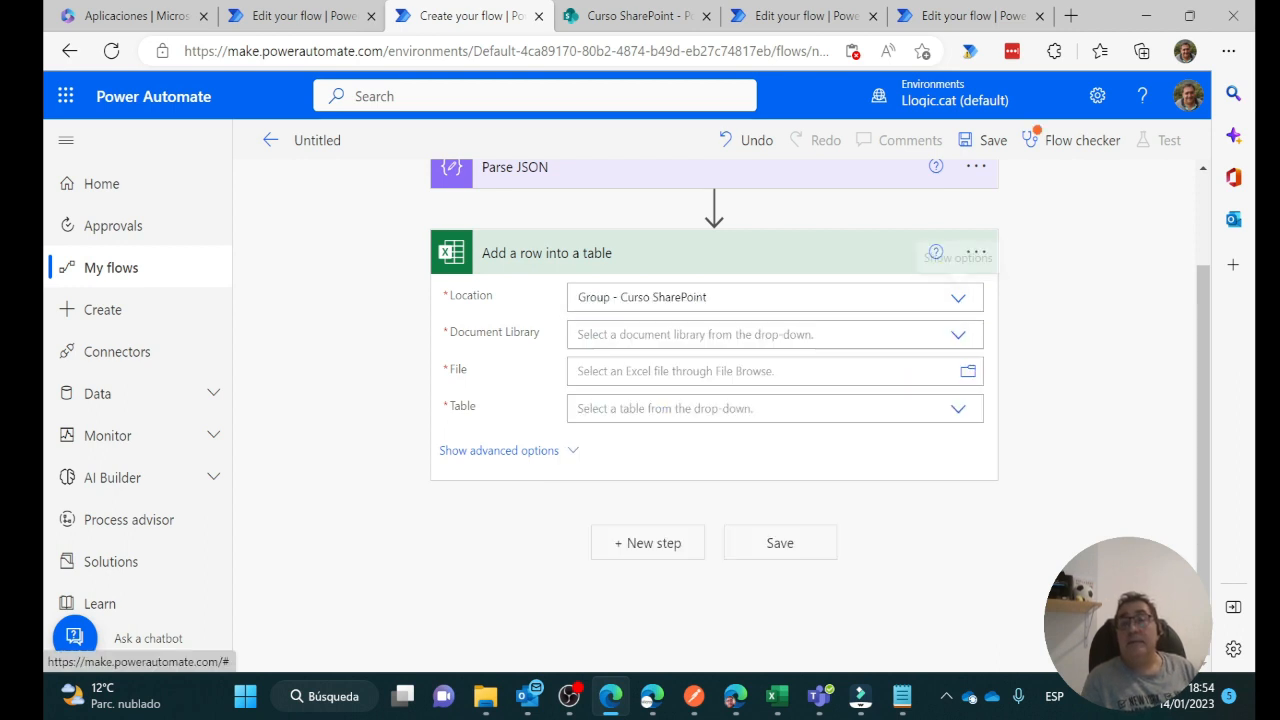
pyautogui.click(956, 339)
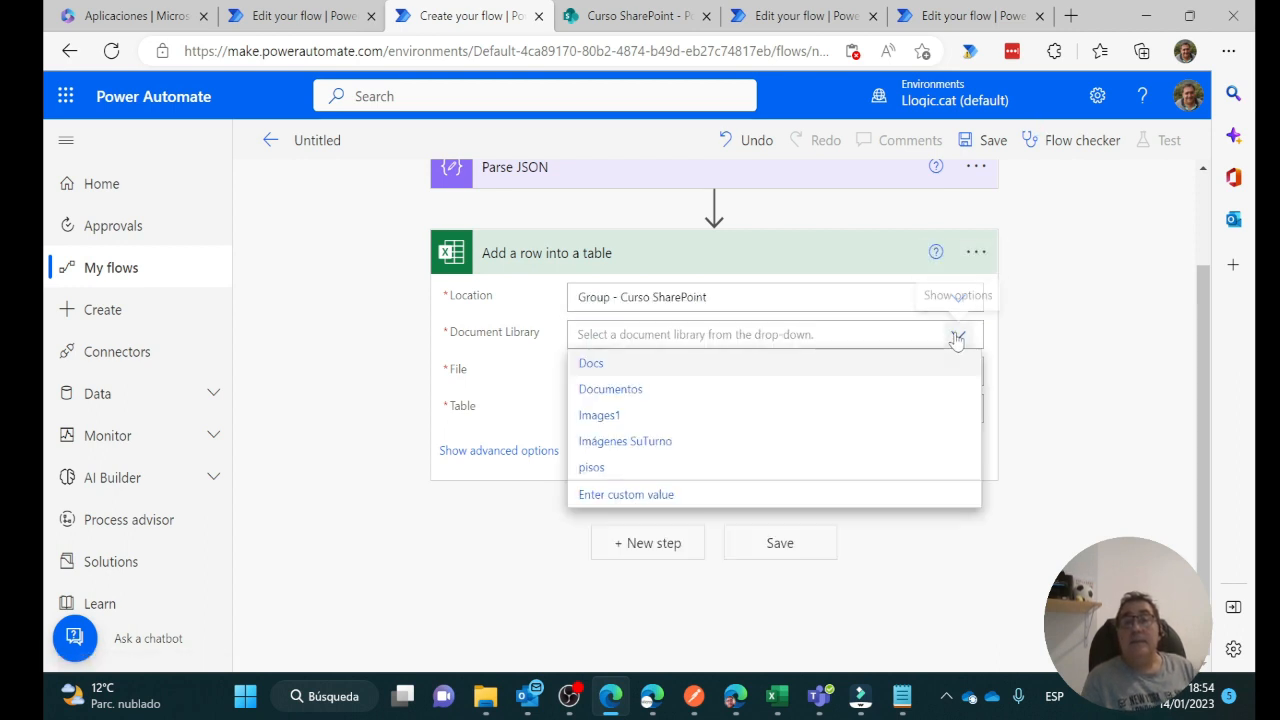
pyautogui.click(620, 390)
pyautogui.click(967, 371)
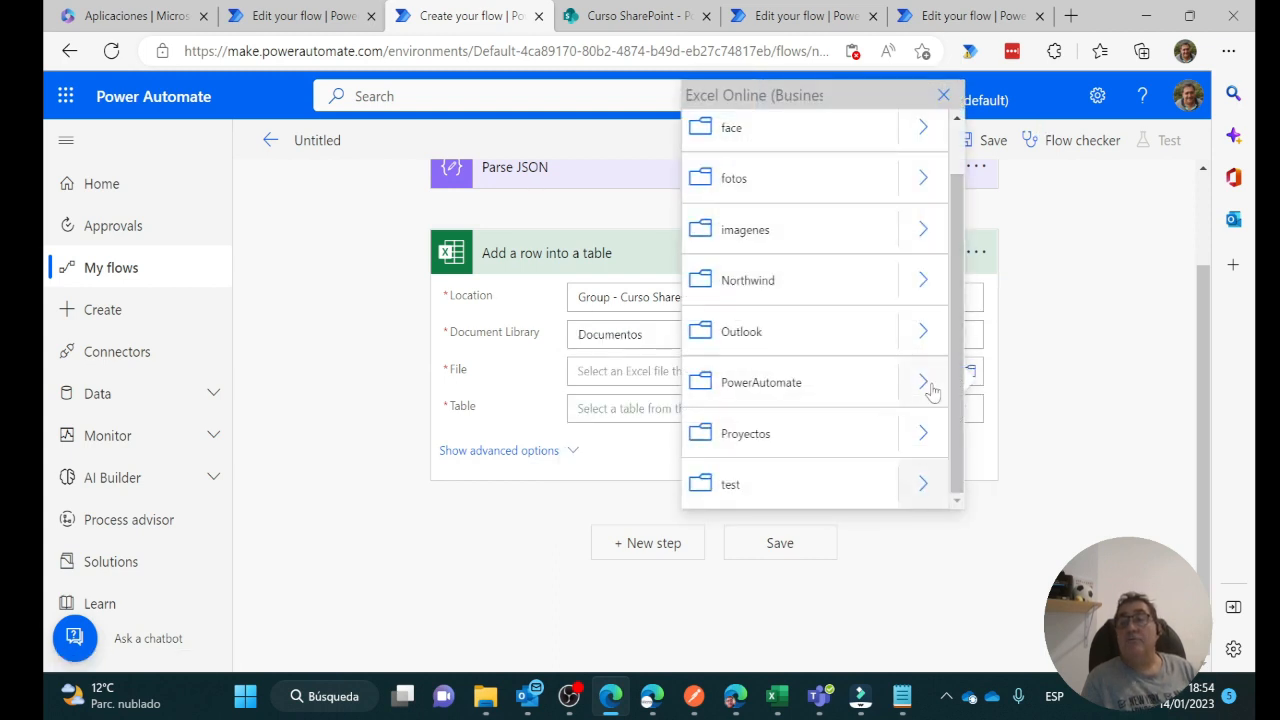
pyautogui.click(925, 384)
pyautogui.click(771, 437)
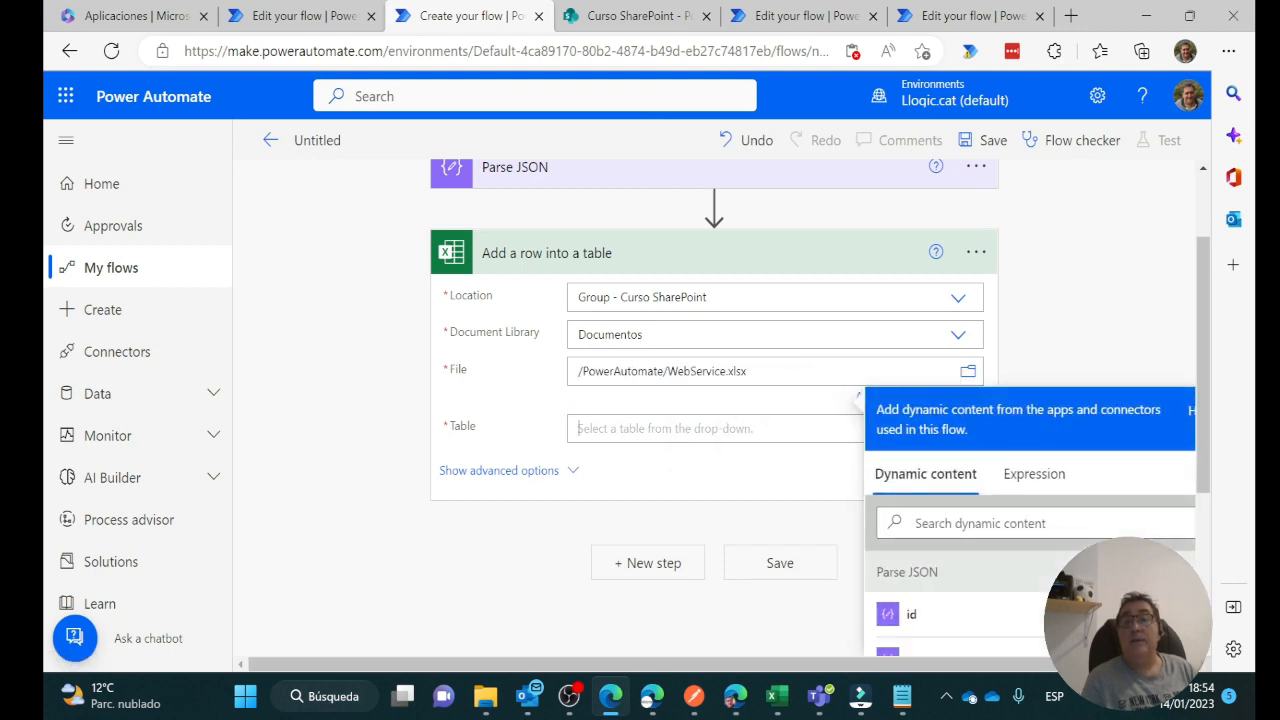
pyautogui.click(790, 430)
pyautogui.click(595, 457)
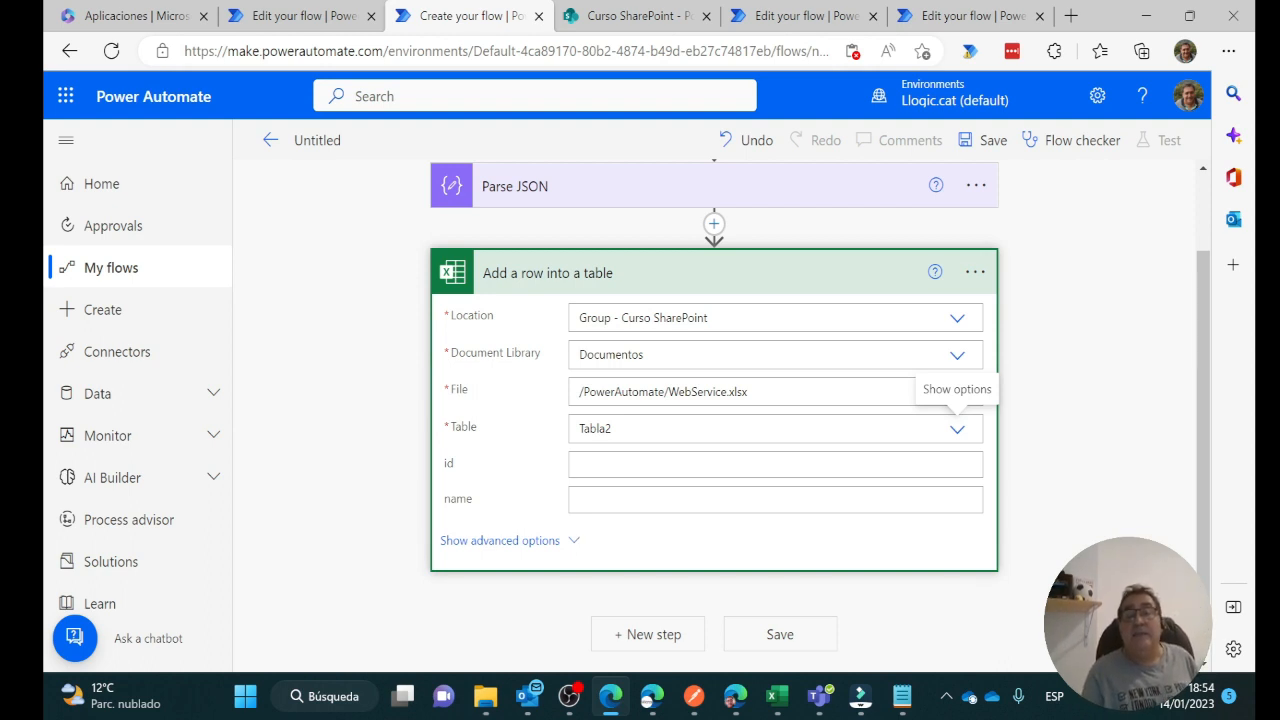
# Map the Parse JSON id and name outputs into the row's id and name columns
pyautogui.click(775, 464)
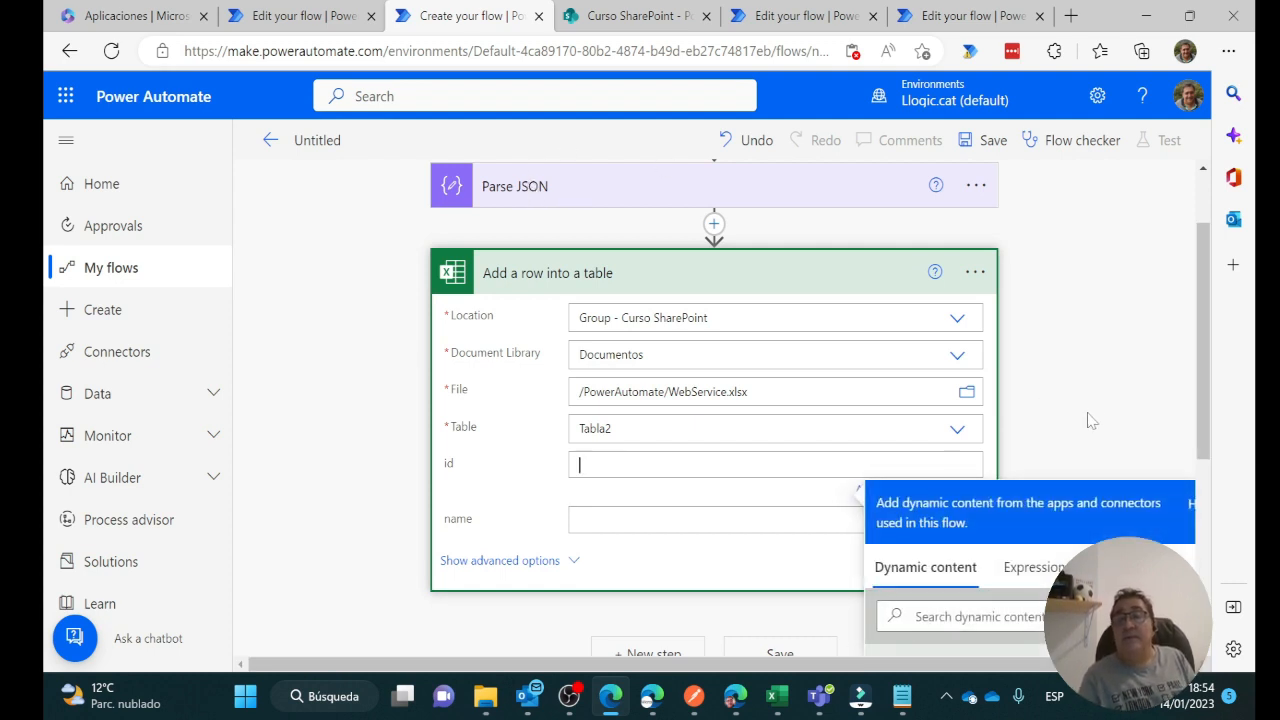
pyautogui.scroll(-3, 1091, 420)
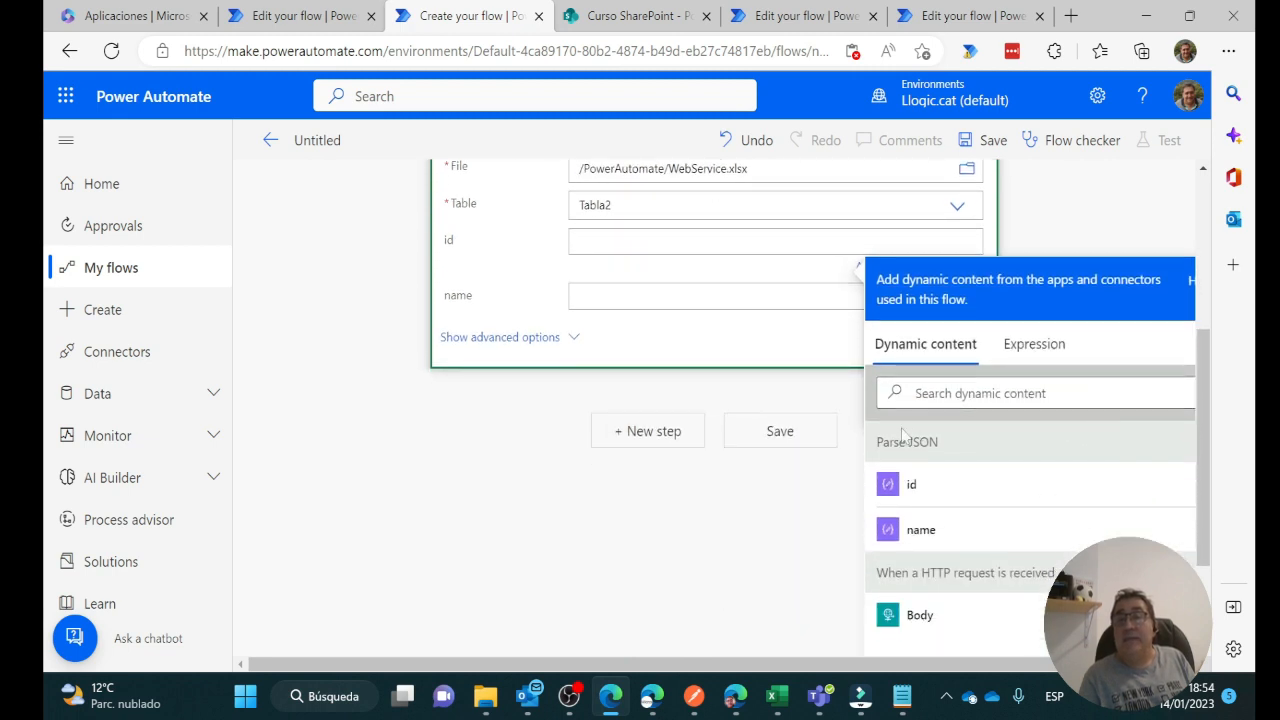
pyautogui.click(914, 490)
pyautogui.click(686, 300)
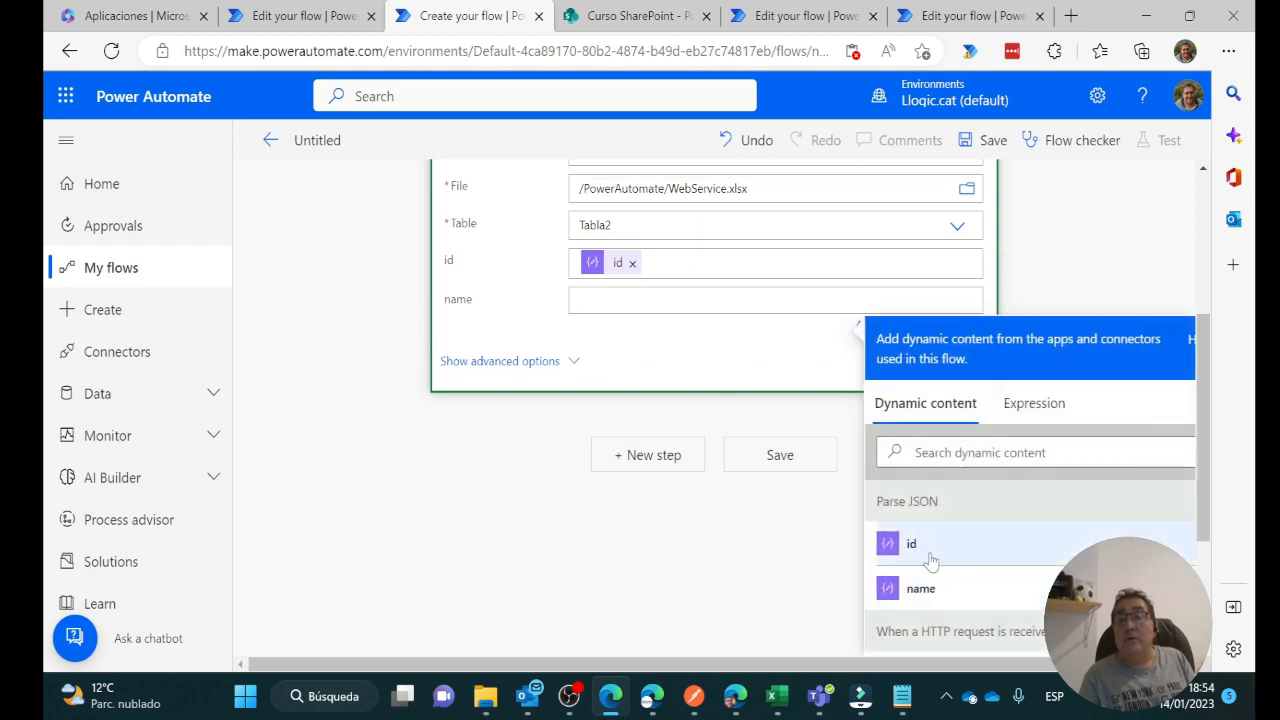
pyautogui.click(914, 590)
# Expand the HTTP request trigger card to view its details
pyautogui.scroll(5, 455, 528)
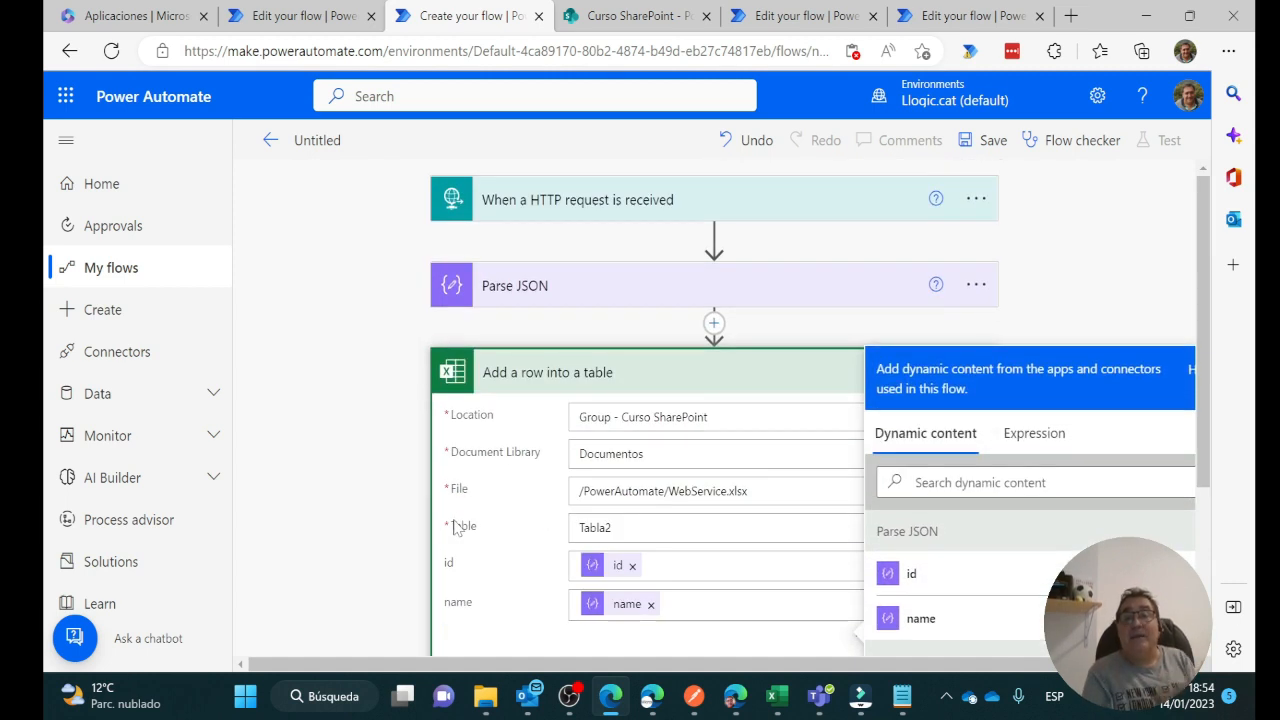
pyautogui.scroll(-3, 1027, 277)
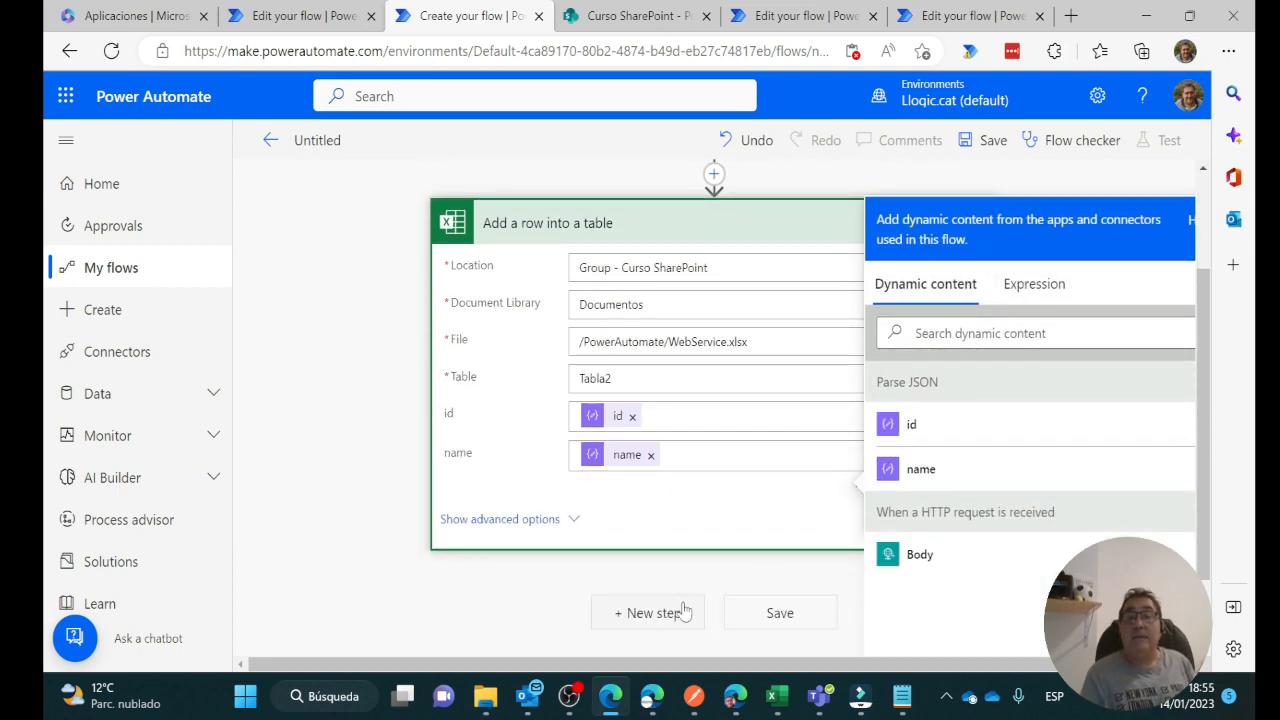
pyautogui.scroll(3, 672, 612)
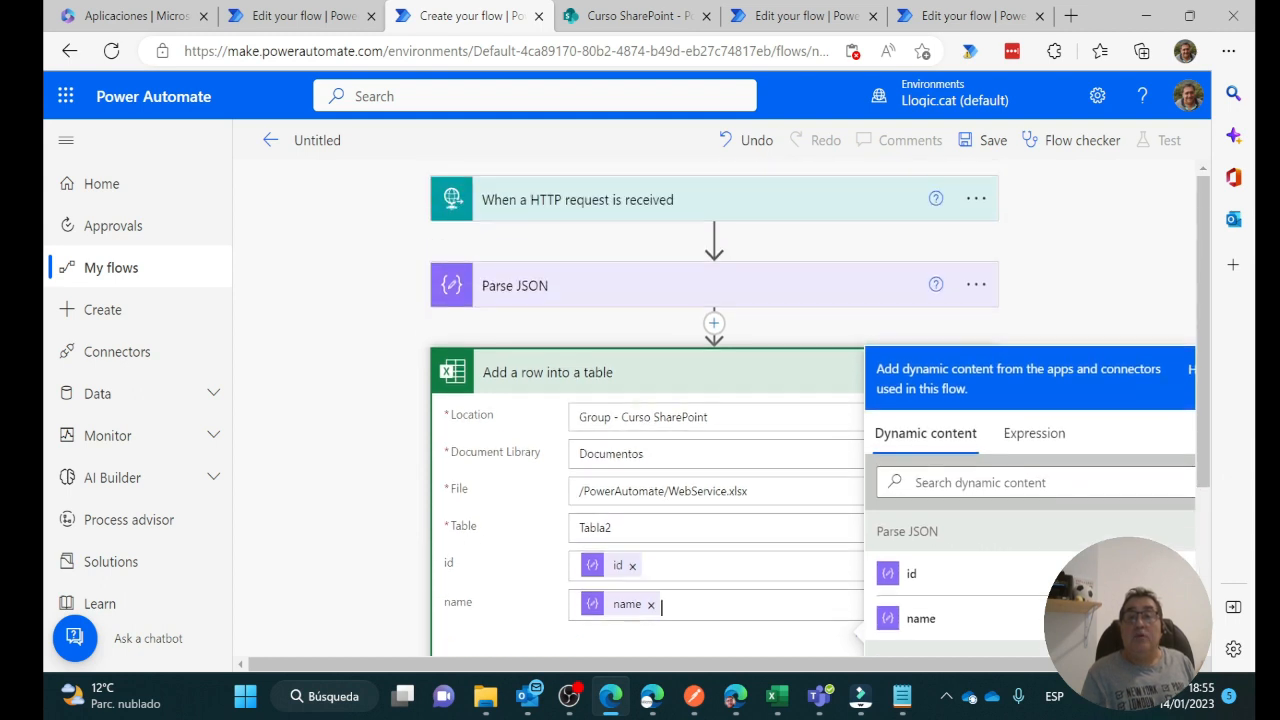
pyautogui.click(614, 200)
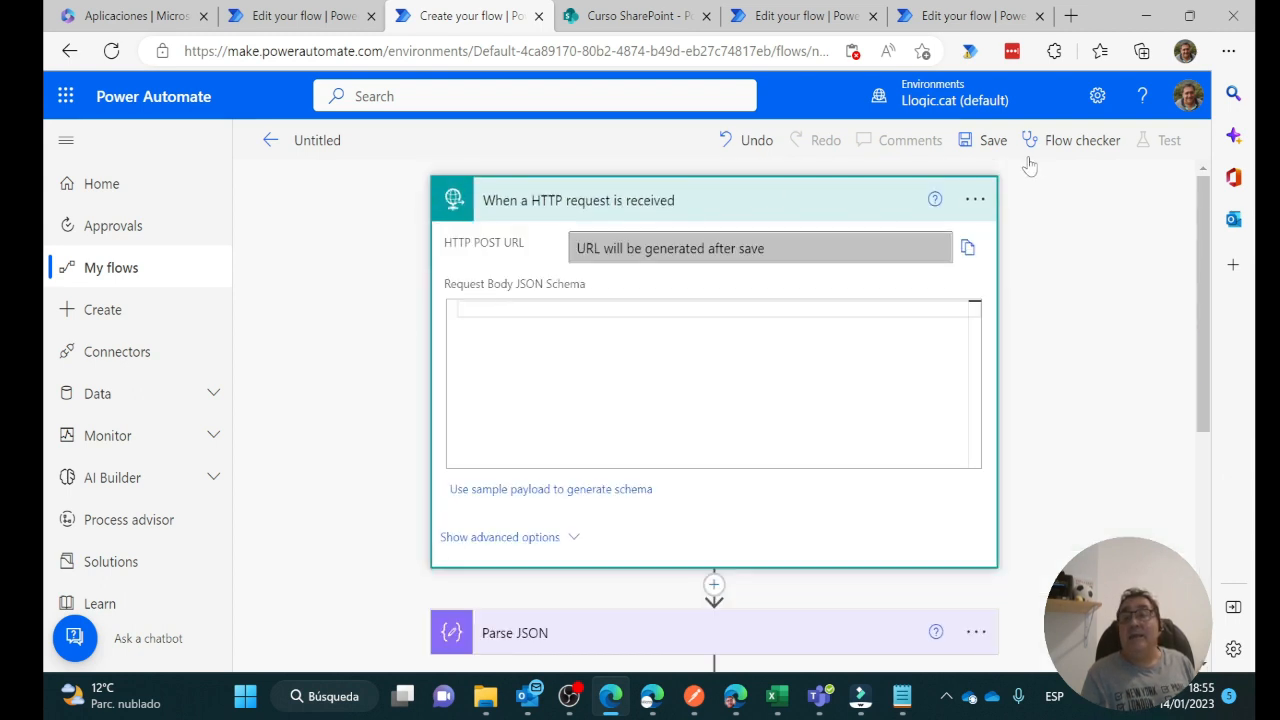
# Save the second flow so its HTTP POST URL becomes available
pyautogui.click(986, 140)
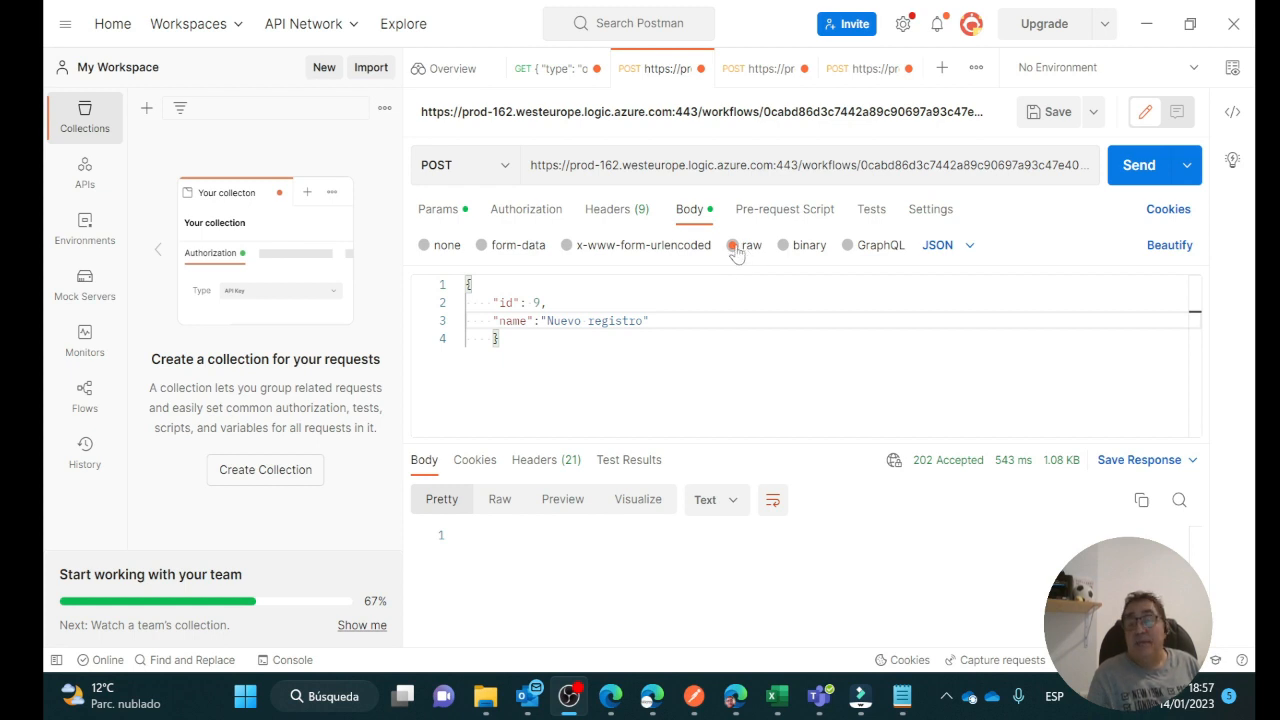
# Keep the raw body format as JSON and resend the id 9 'Nuevo registro' request
pyautogui.click(970, 248)
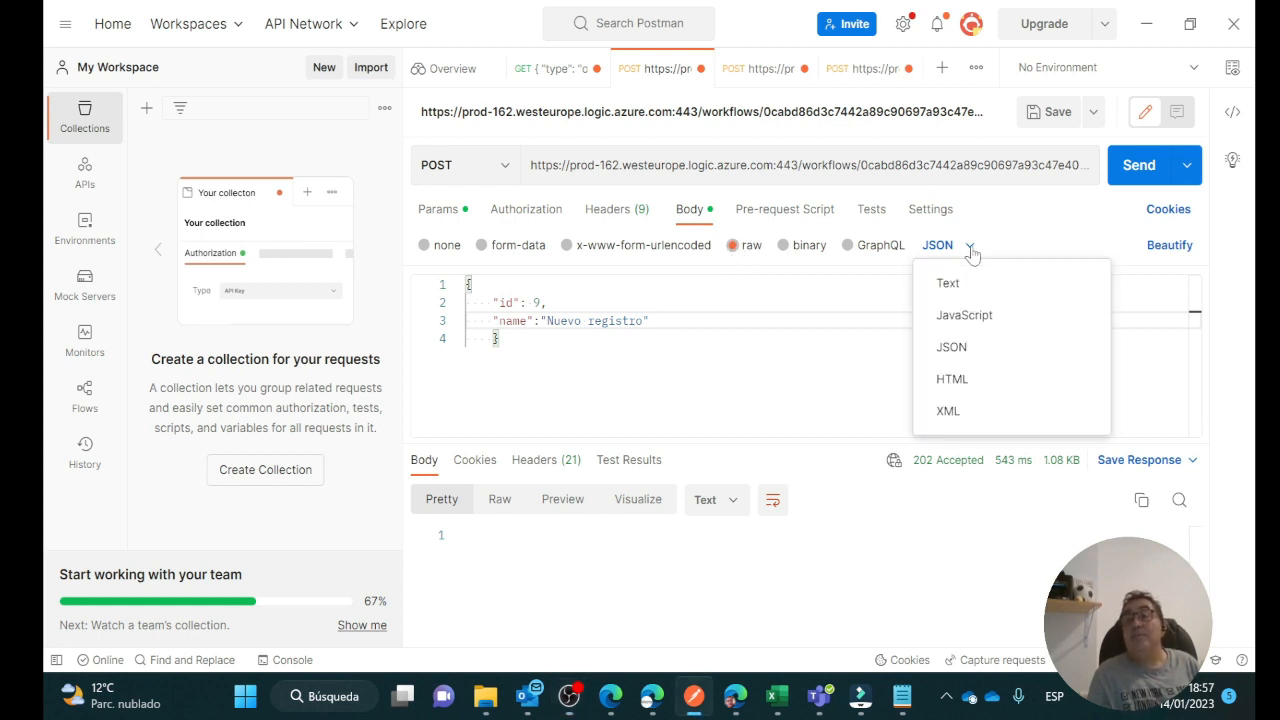
pyautogui.click(951, 347)
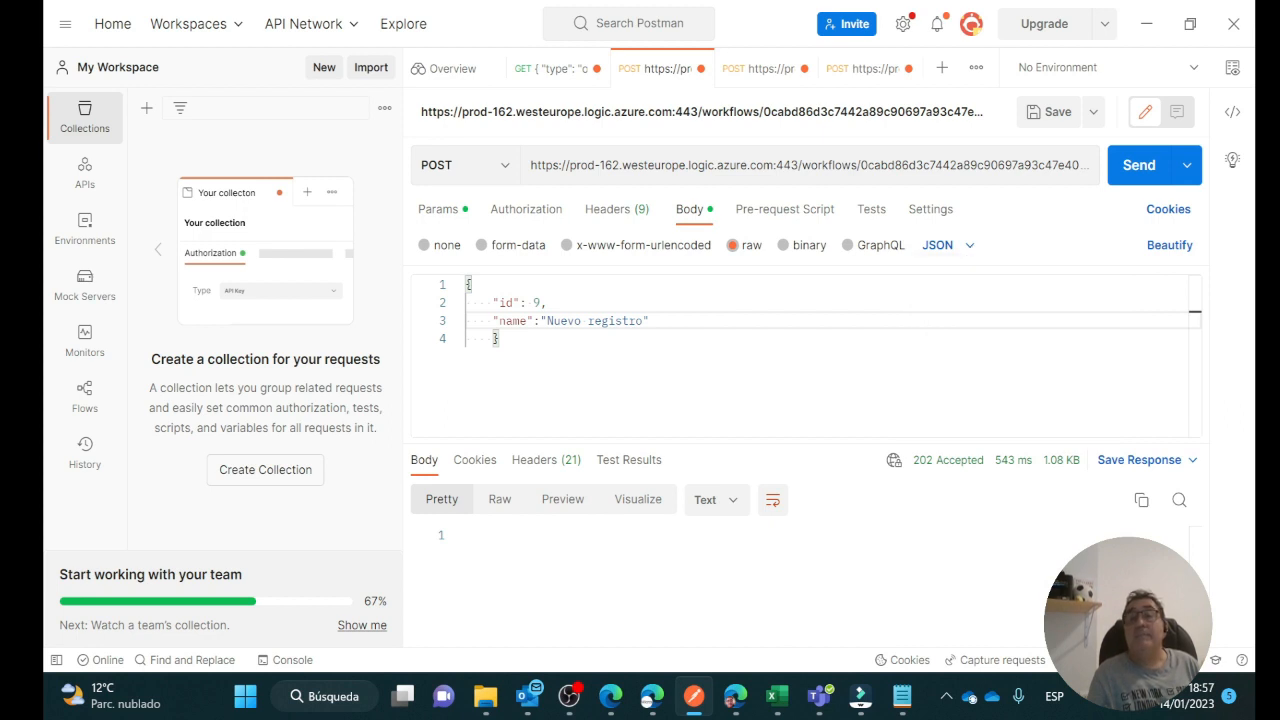
pyautogui.click(1142, 168)
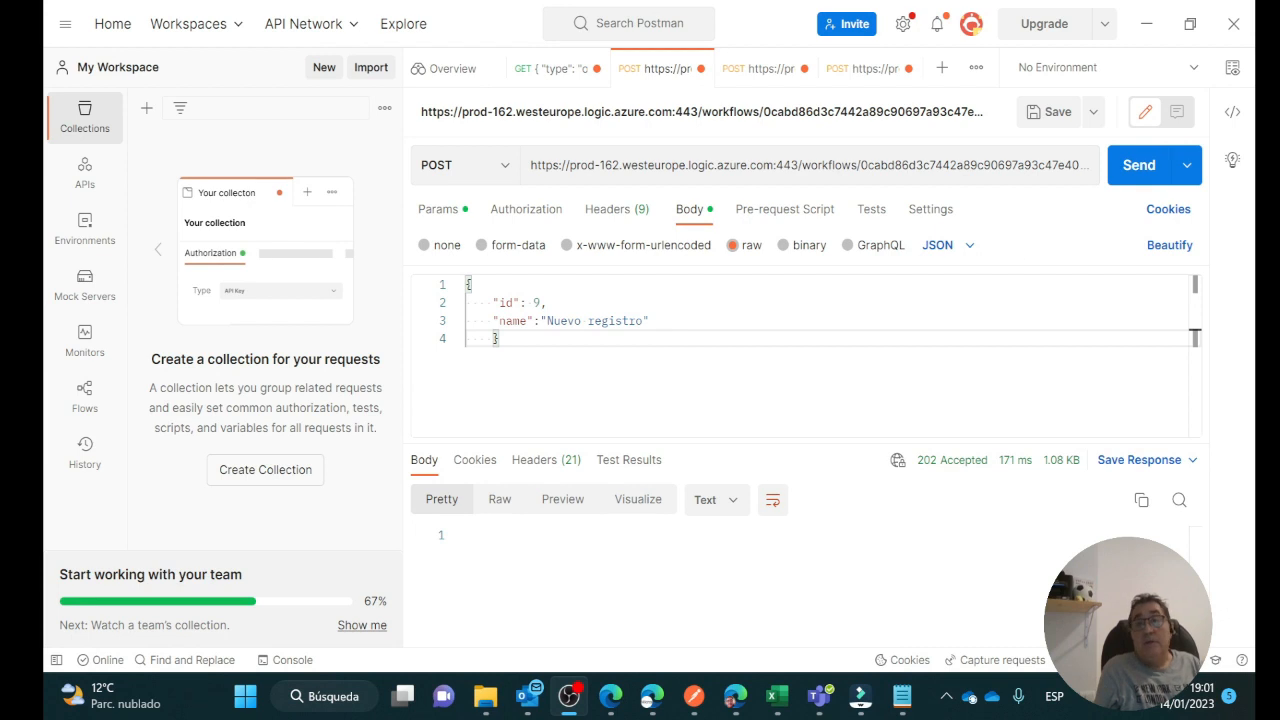
# Open WebService.xlsx from the PowerAutomate folder in the SharePoint window
pyautogui.moveTo(612, 708)
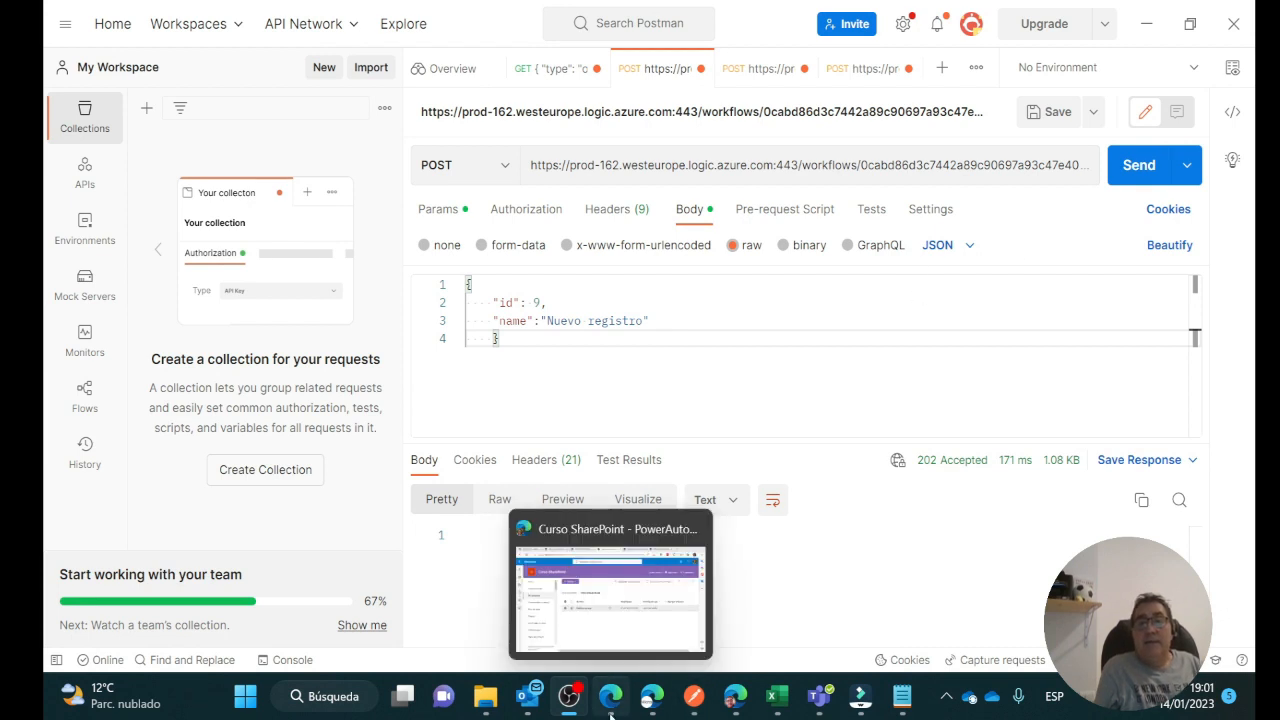
pyautogui.click(612, 708)
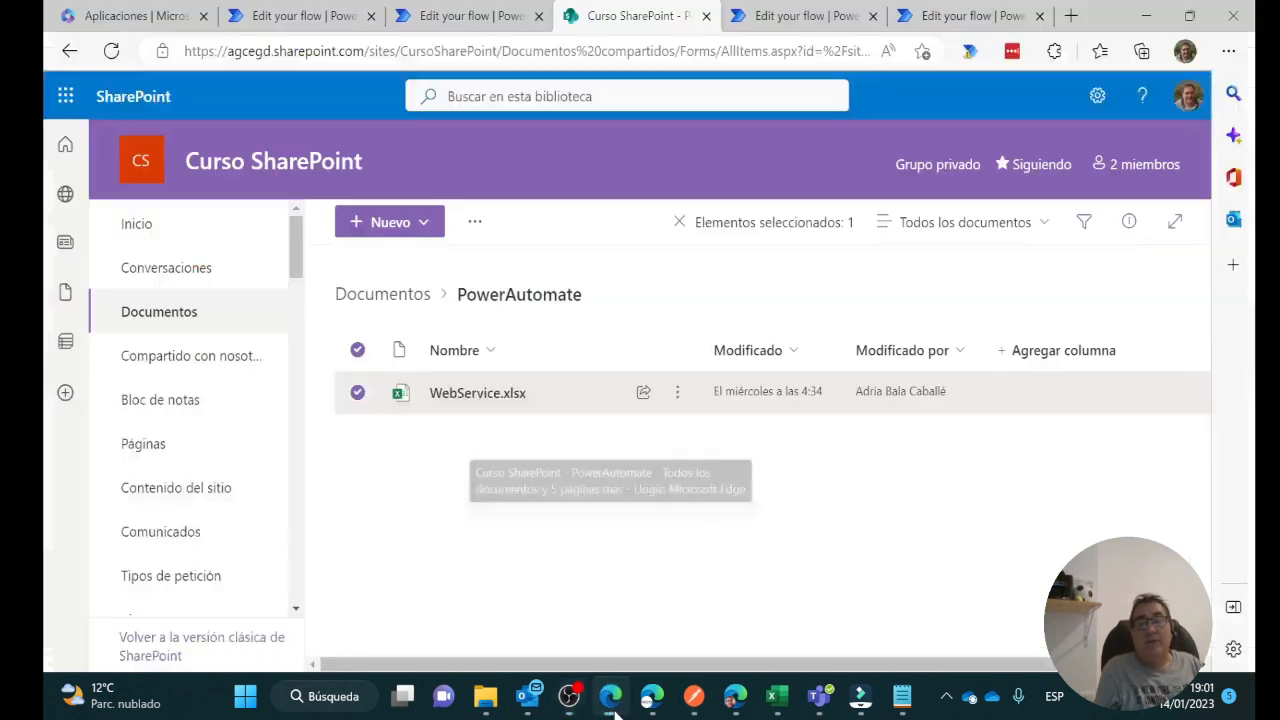
pyautogui.click(488, 400)
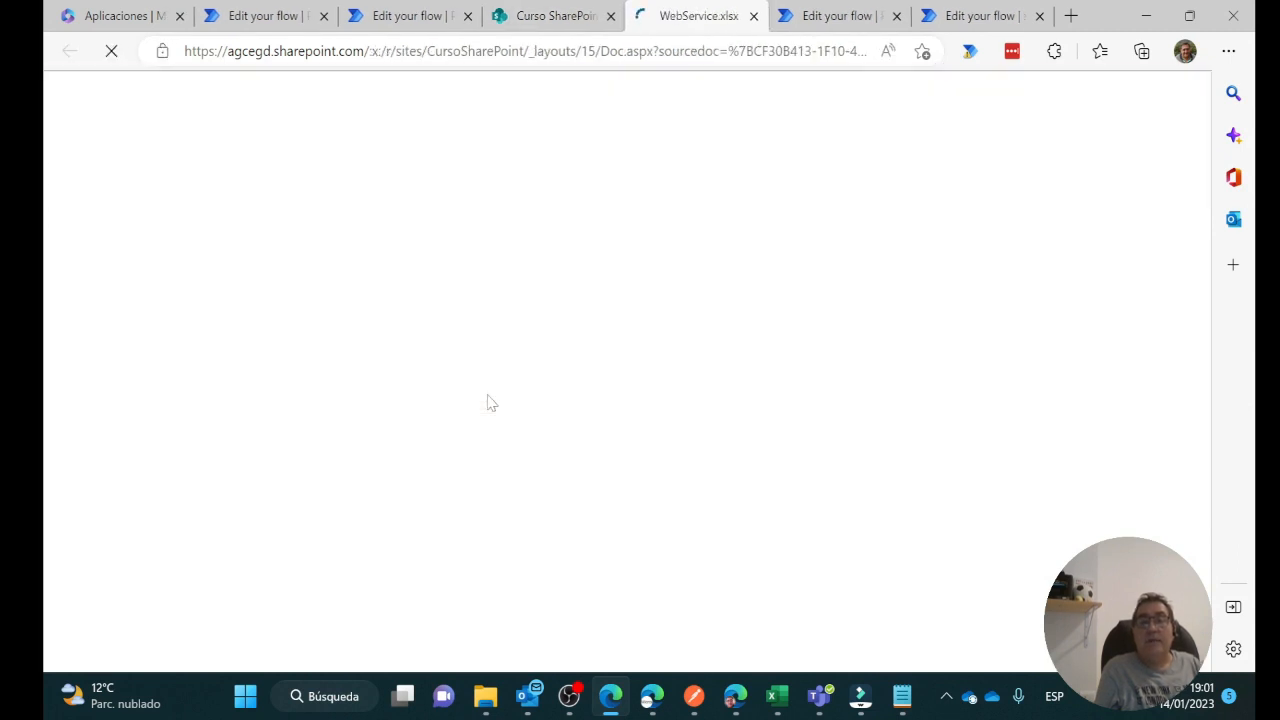